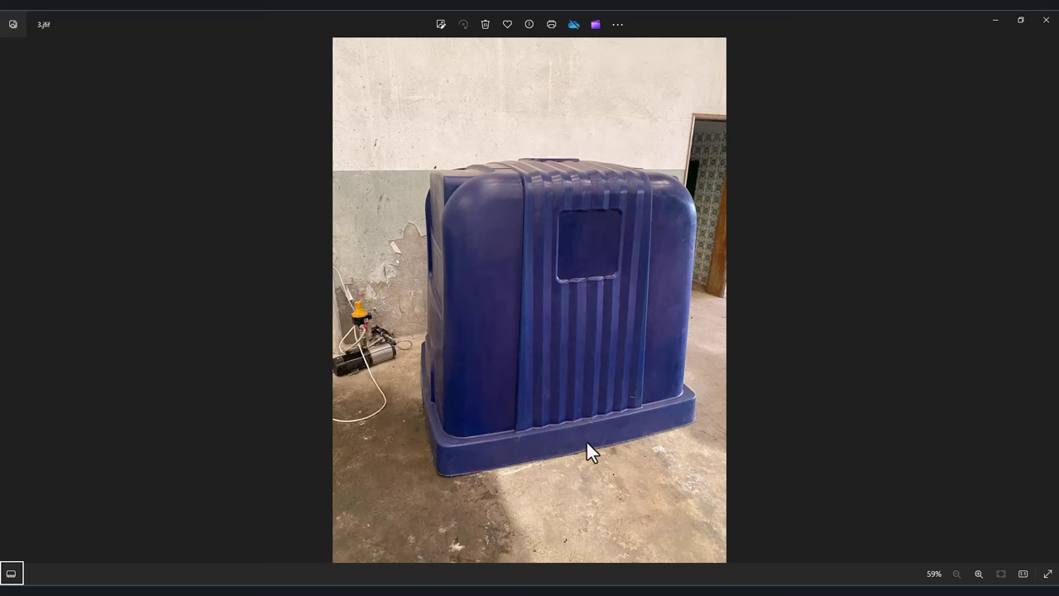
Look through the reference photos of the blue tank, including the ones marking the side recess and the ribbed band.
key(Right)
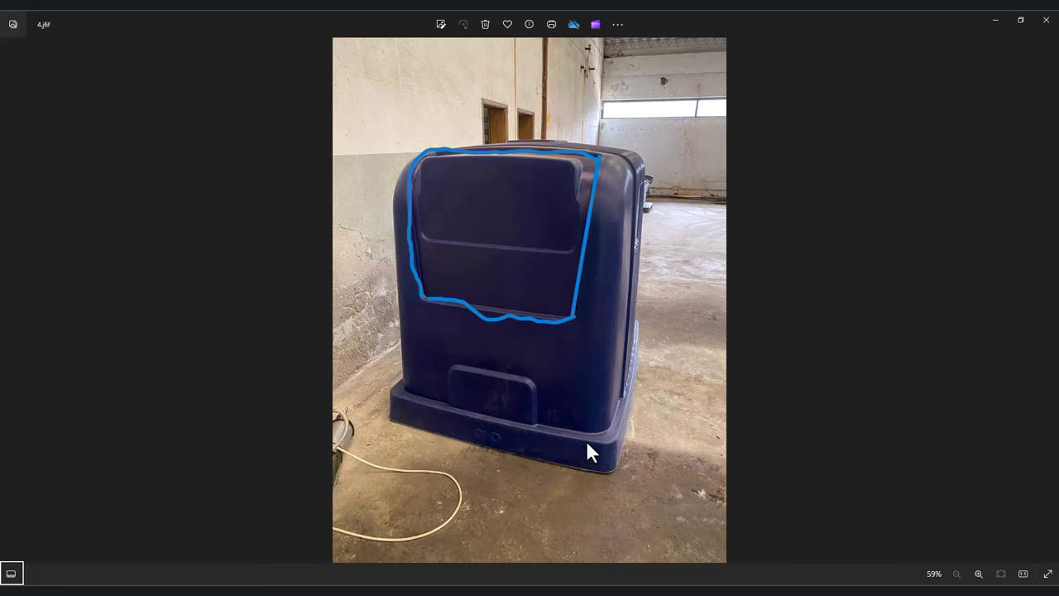
key(Right)
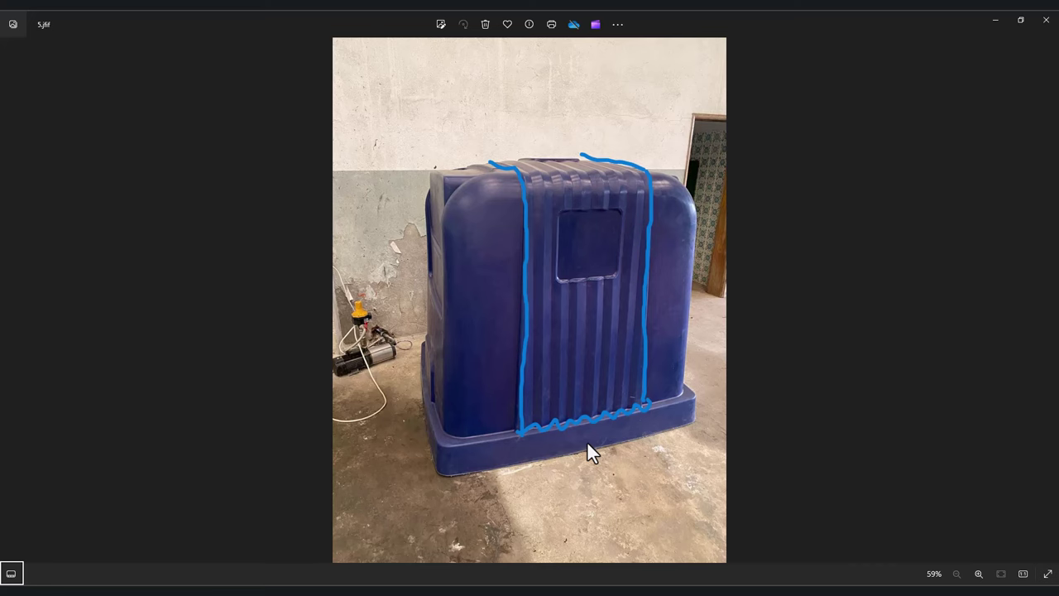
key(Left)
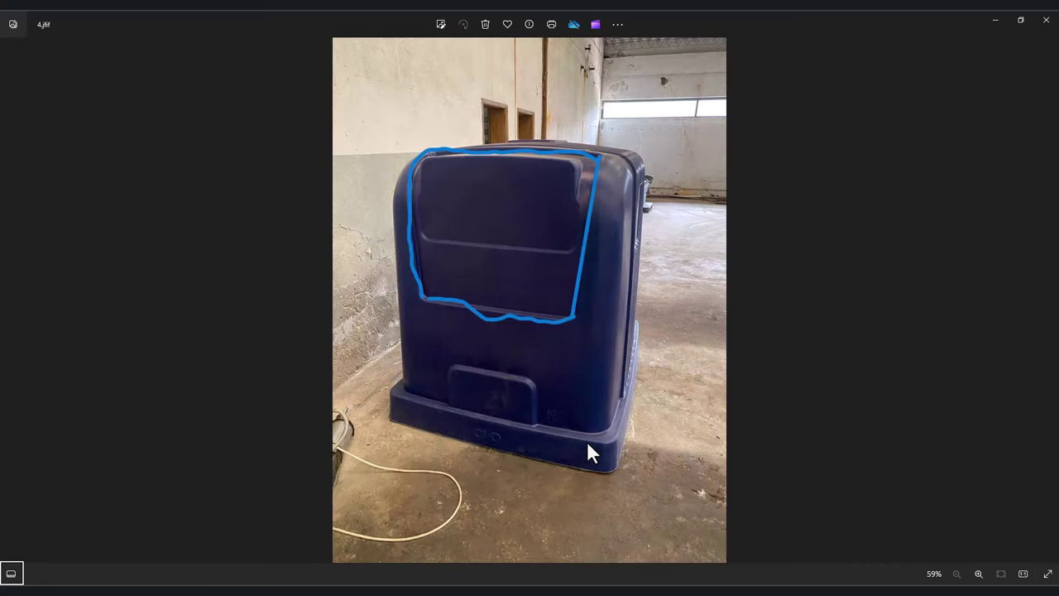
key(Left)
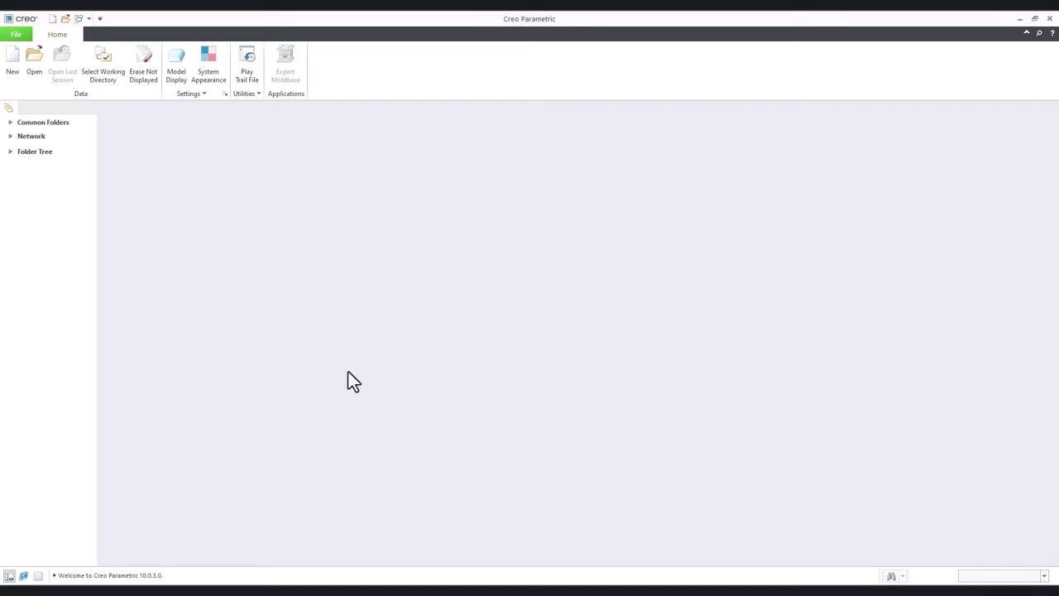
Switch to Creo Parametric and create a new solid part named test using the default template.
key(ctrl+n)
text(test)
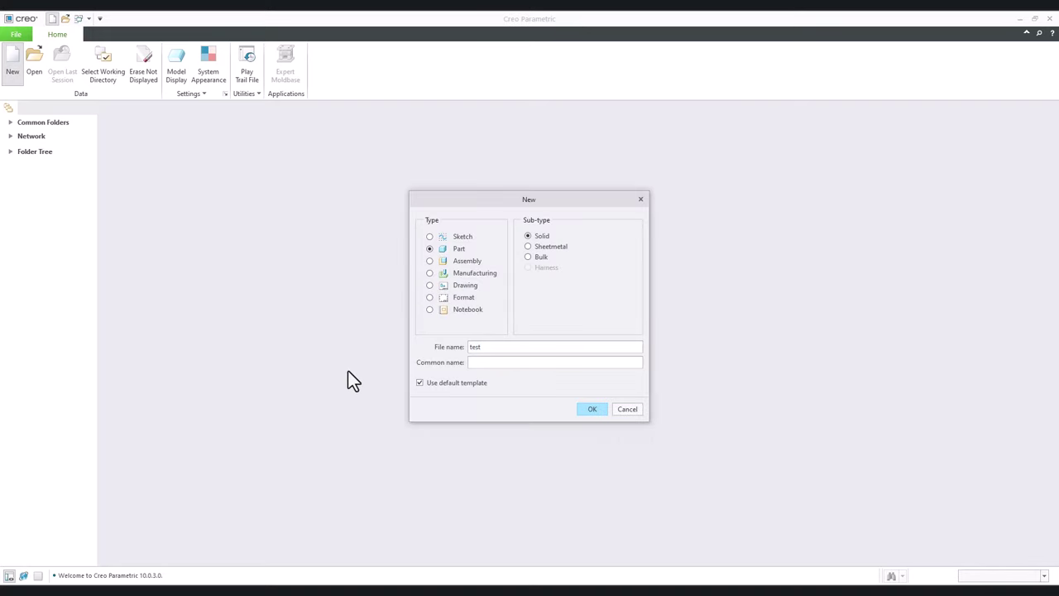
key(Return)
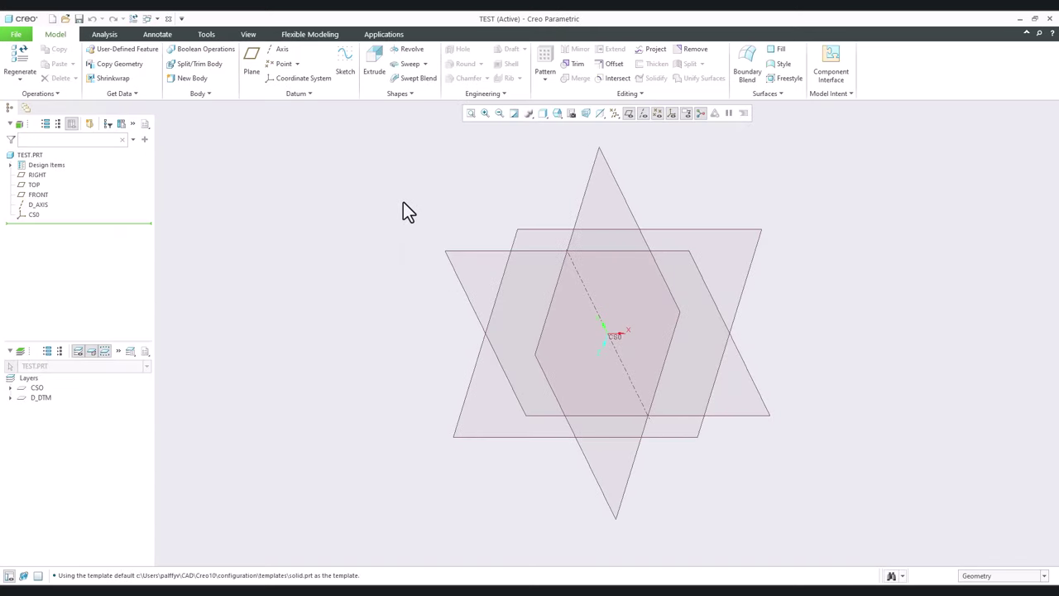
Start an extrude on the TOP plane and sketch a center rectangle at the origin, about 631 wide and 530 high.
click(373, 68)
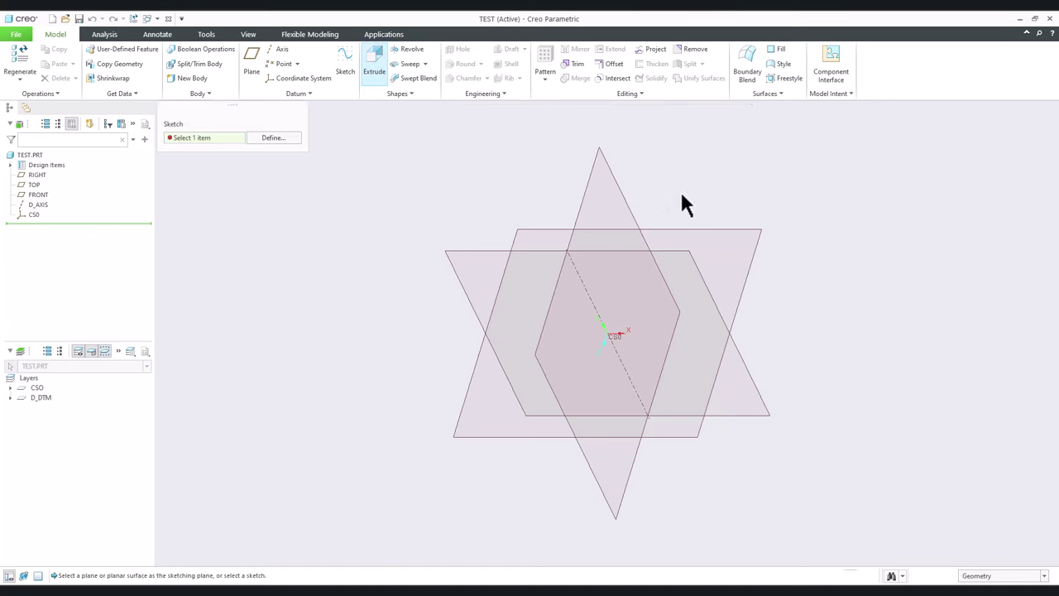
click(709, 229)
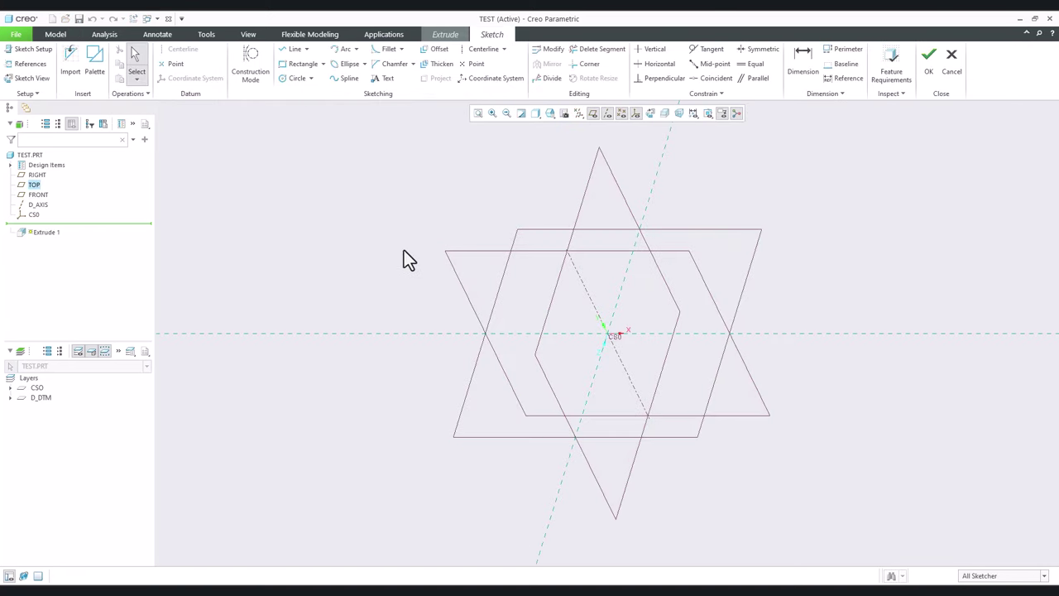
click(649, 116)
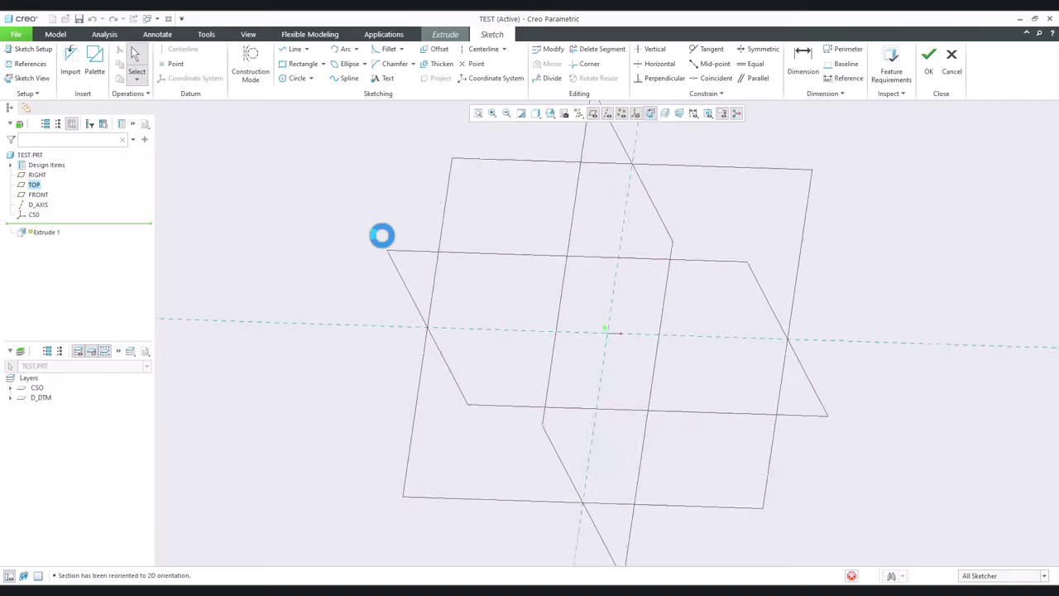
click(323, 64)
click(319, 101)
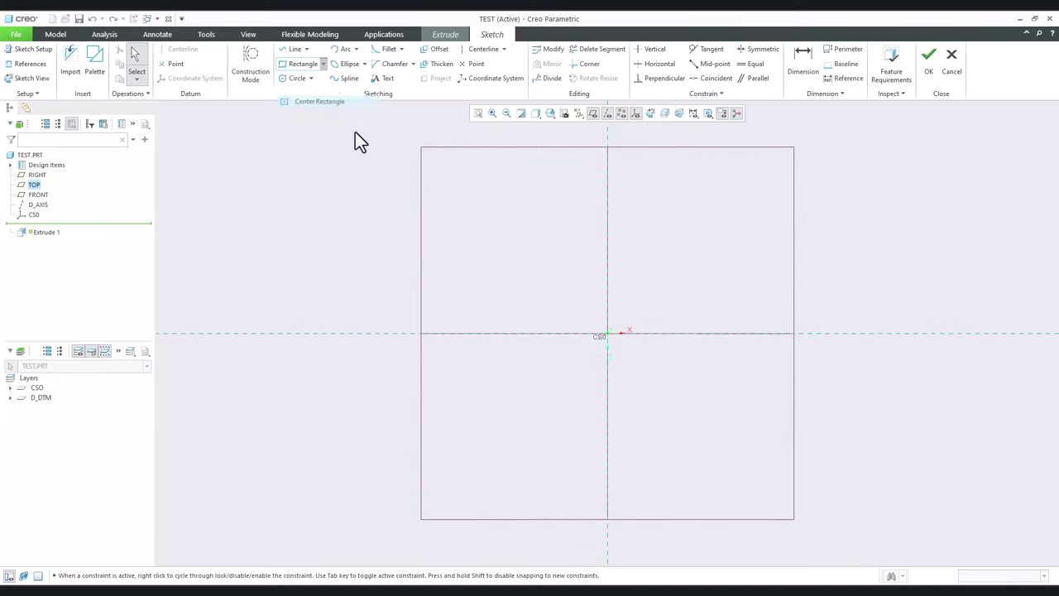
click(608, 332)
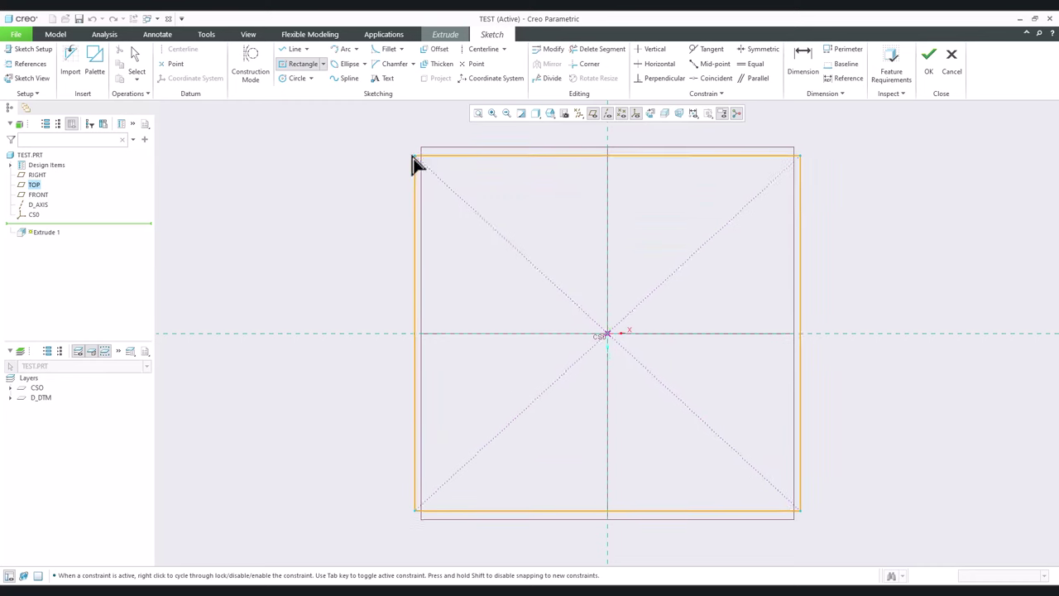
click(376, 139)
middle_click(330, 290)
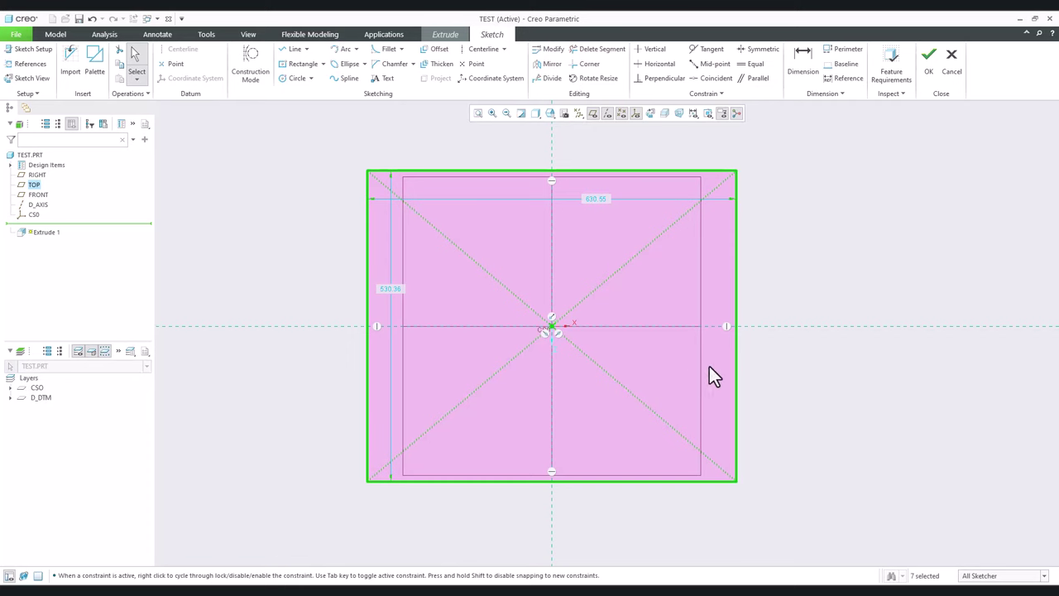
Set the rectangle's width to 800 and its height to 600.
drag(736, 173, 783, 182)
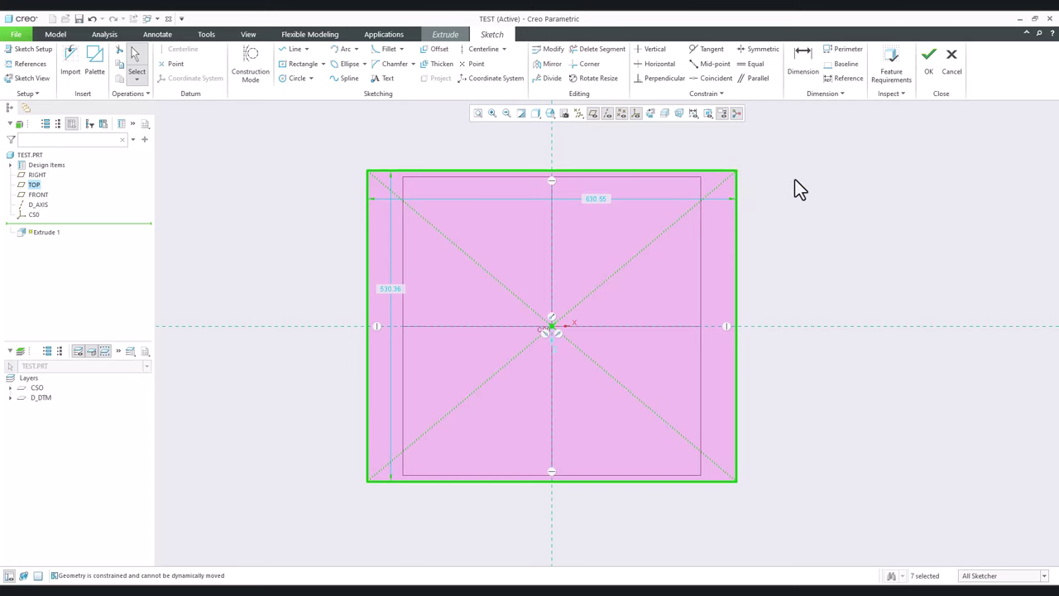
double_click(595, 199)
text(800)
key(Return)
click(840, 263)
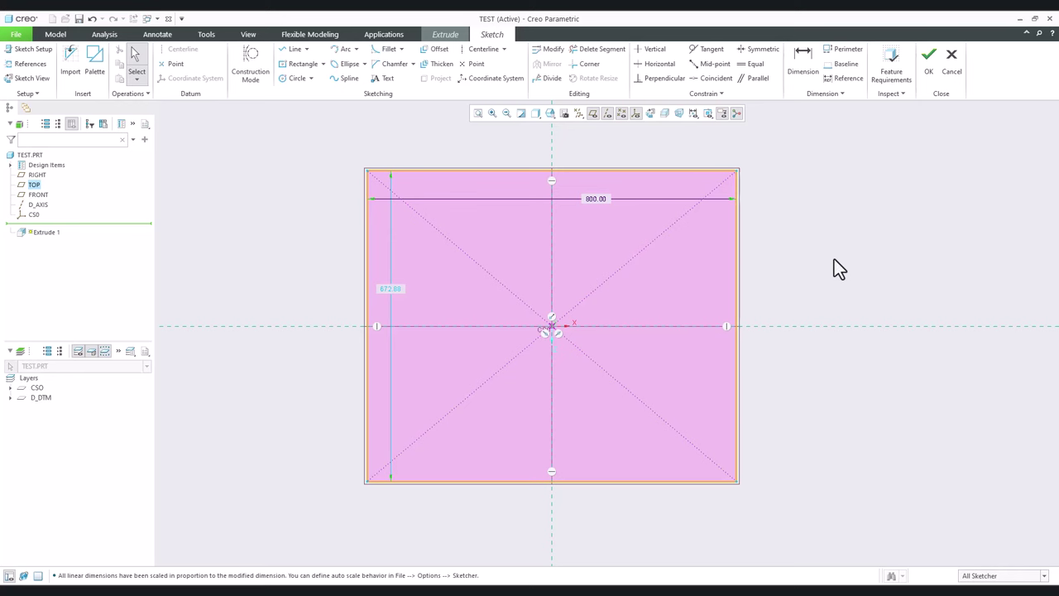
double_click(385, 290)
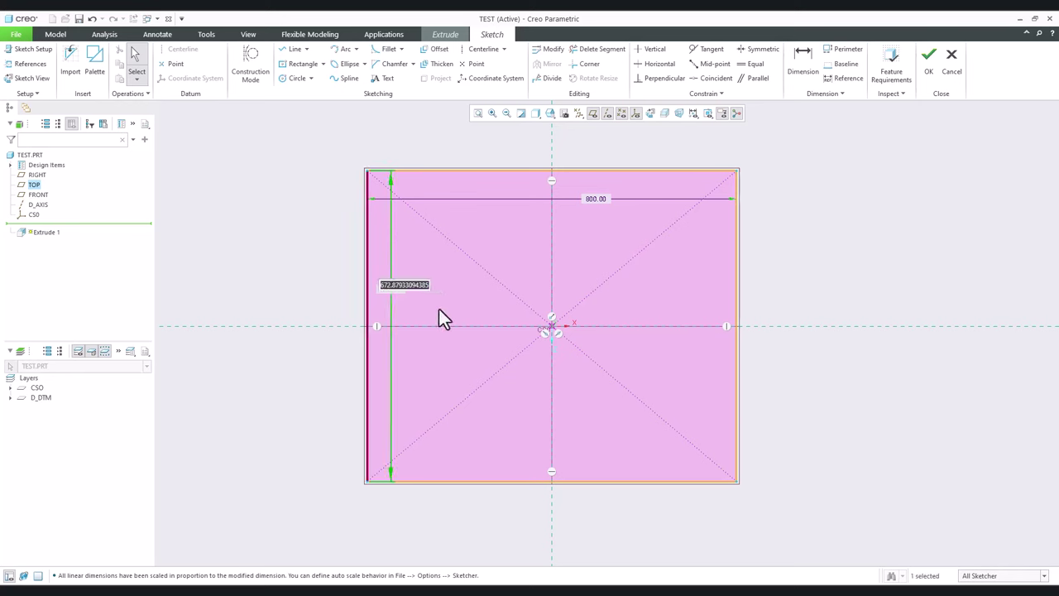
text(600)
key(Return)
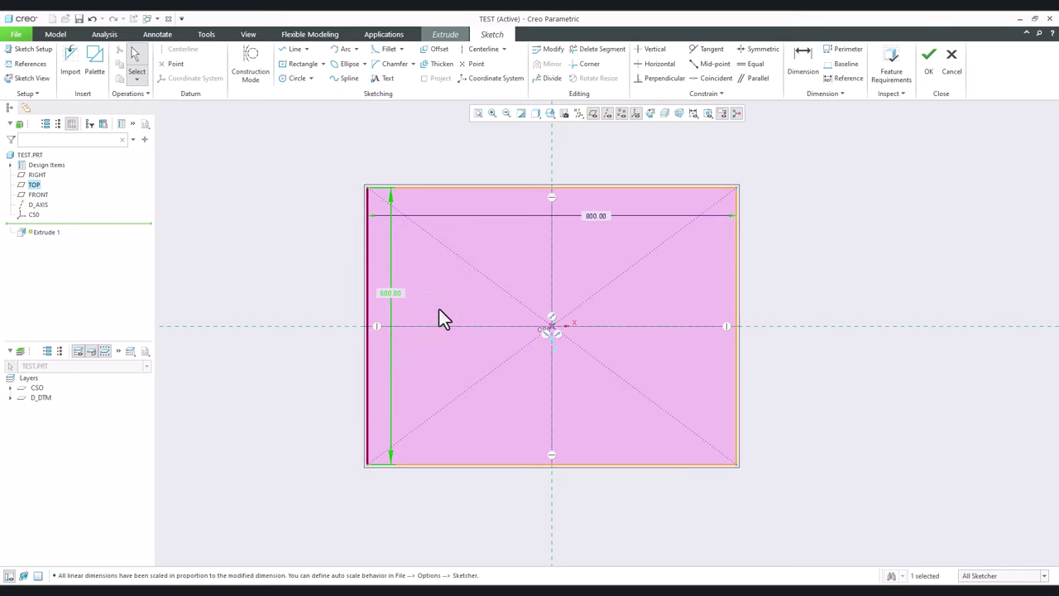
click(806, 268)
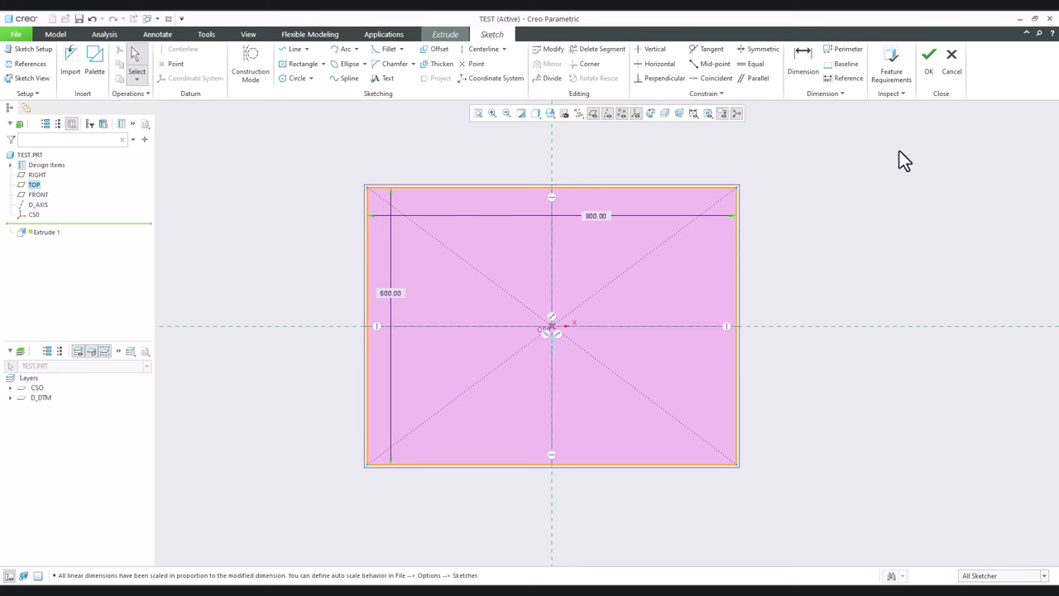
Finish the sketch and extrude the rectangle as a shallow solid block below the TOP plane.
click(926, 65)
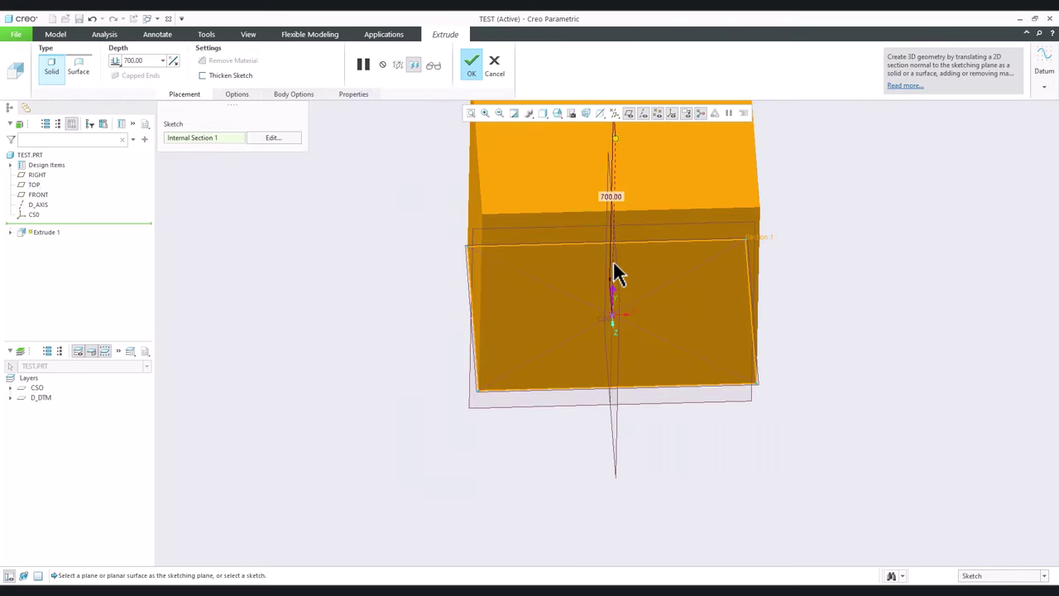
mouse_move(612, 297)
mouse_down()
mouse_move(607, 492)
mouse_move(609, 345)
mouse_up()
middle_click(375, 313)
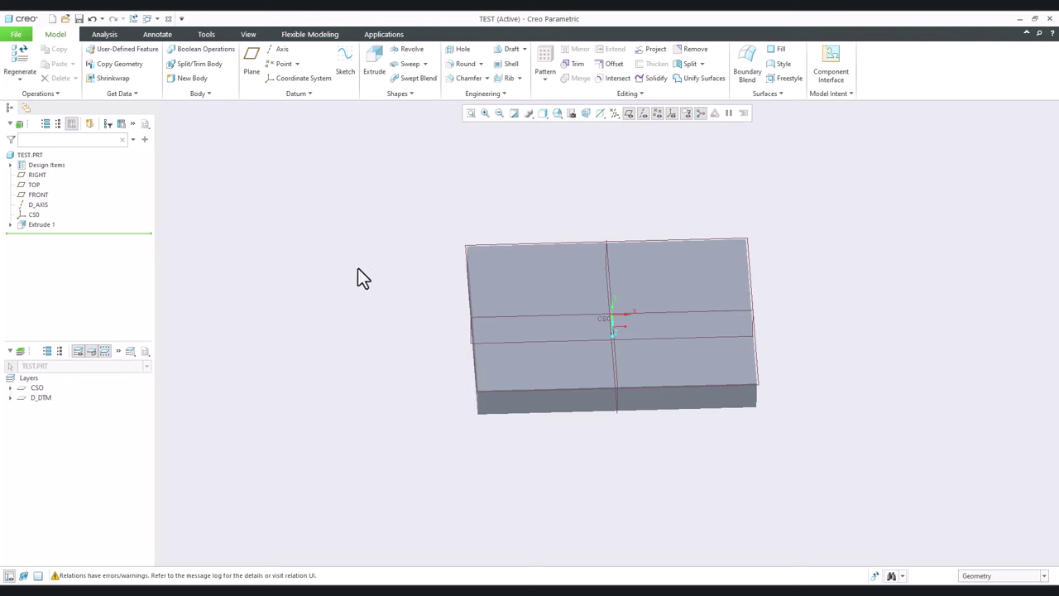
Edit the block's section, replacing its left edge with an outward-bulging arc of radius about 1308.
middle_drag(364, 278, 361, 293)
click(10, 225)
click(45, 235)
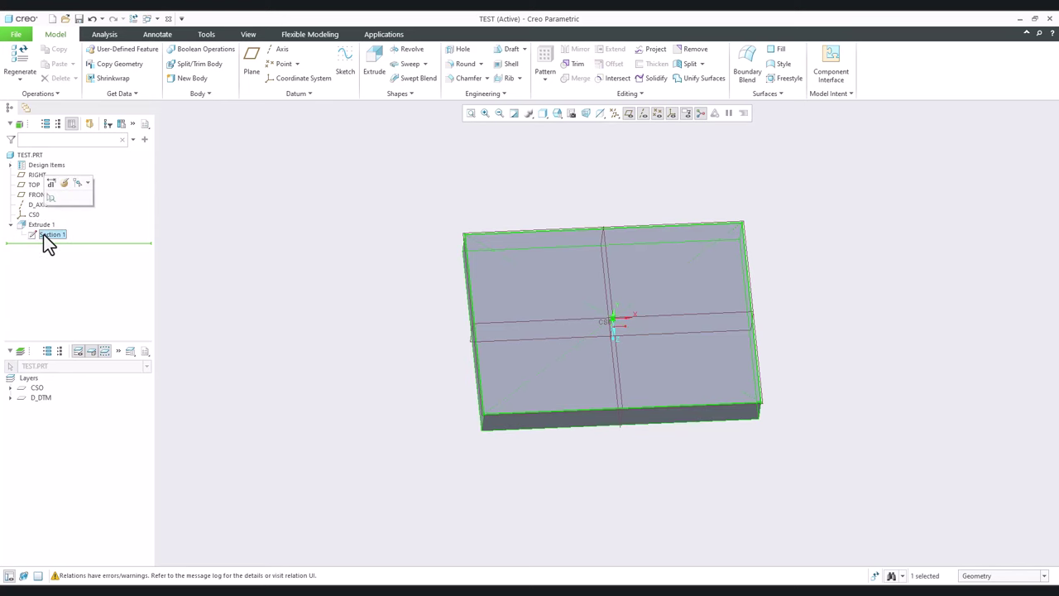
click(65, 182)
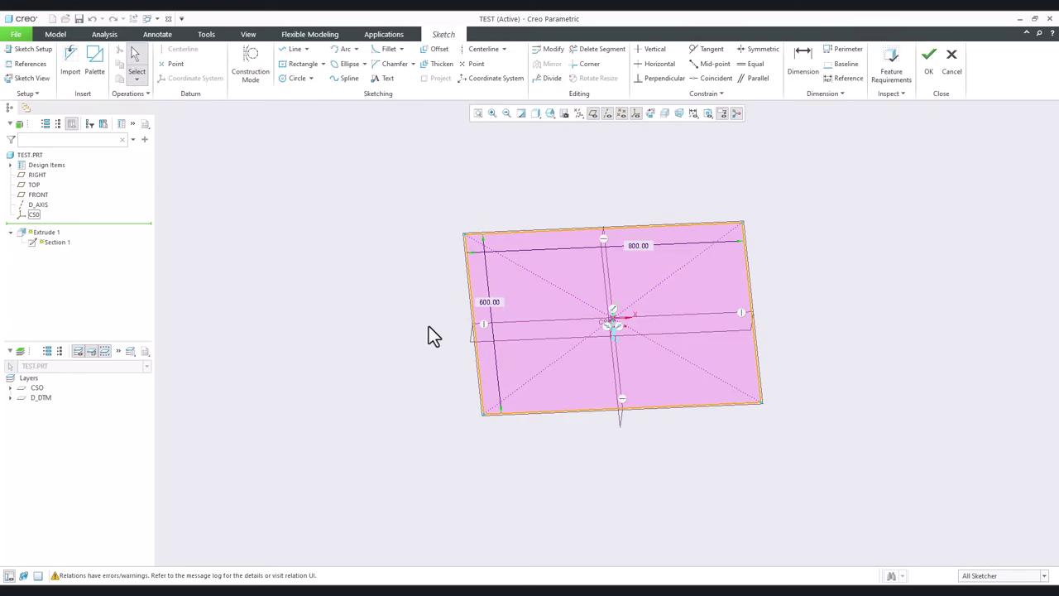
click(650, 115)
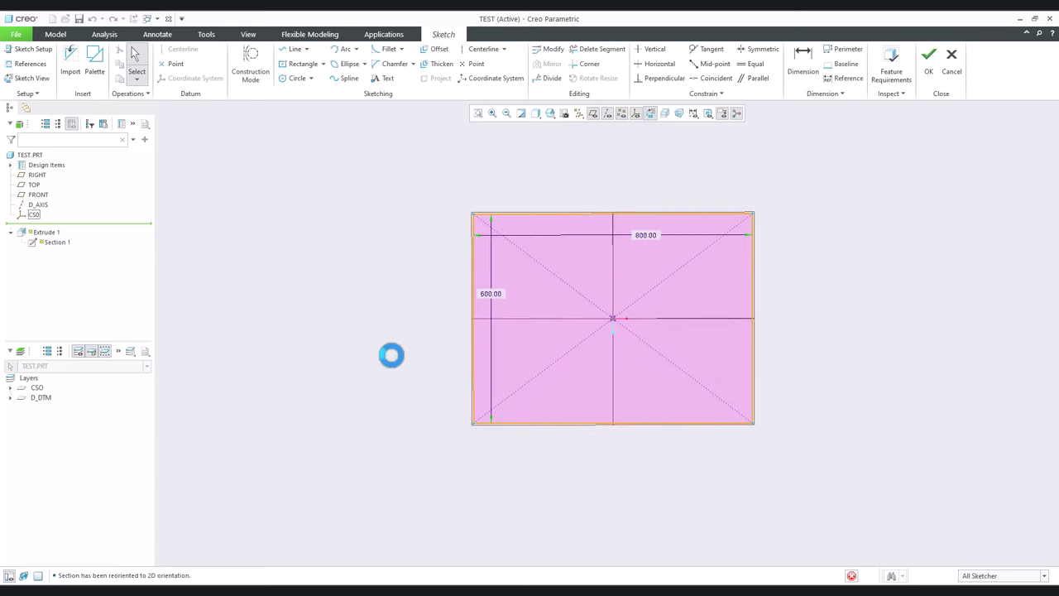
click(473, 269)
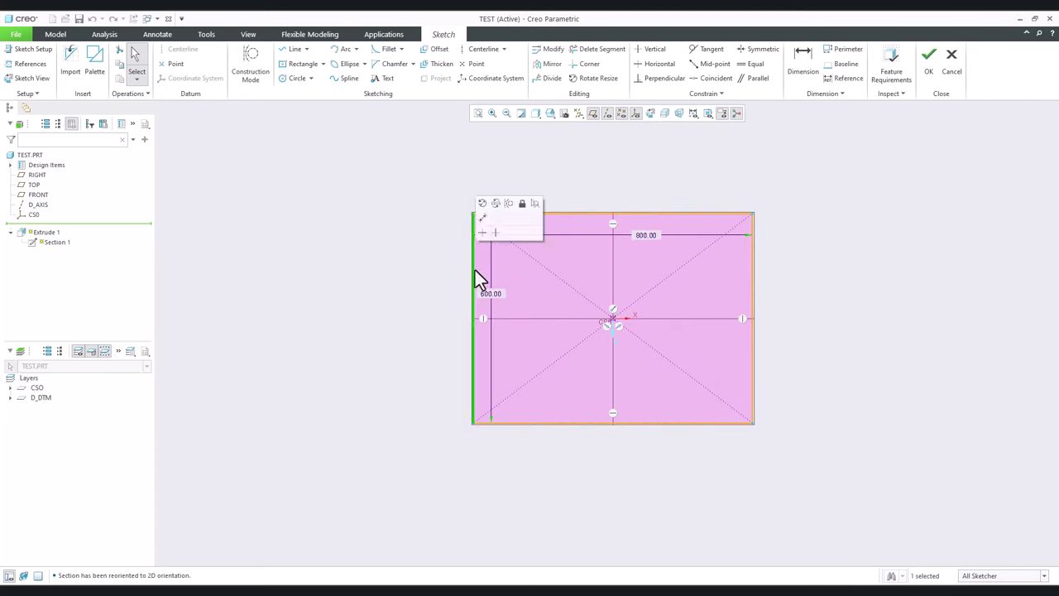
key(Delete)
click(347, 49)
click(473, 215)
click(473, 423)
click(461, 311)
middle_click(447, 176)
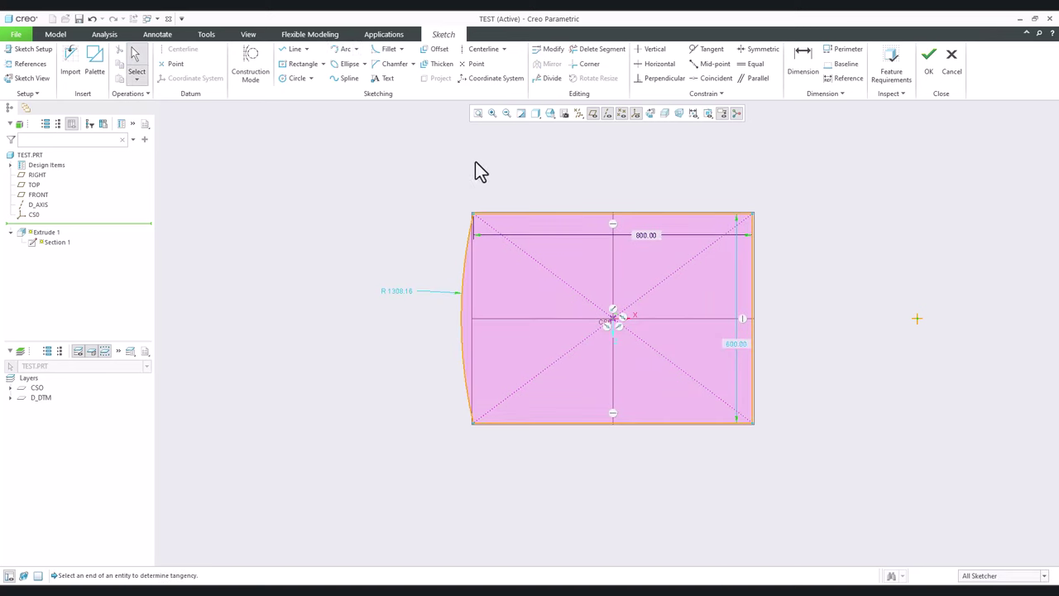
Add a vertical centerline through the midpoint of the section's upper edge and the origin.
click(478, 49)
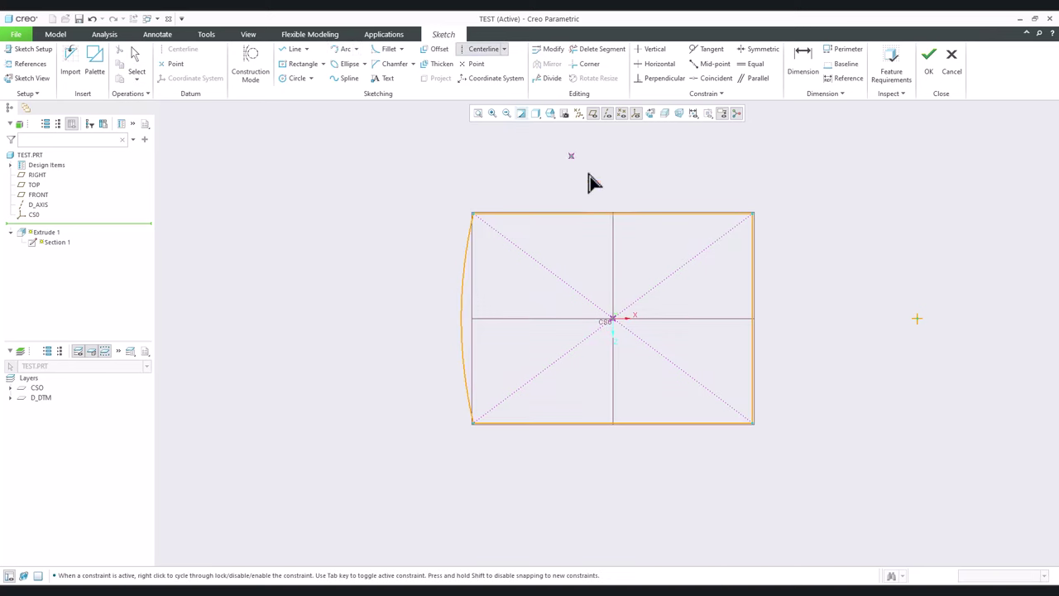
click(613, 213)
click(609, 414)
middle_click(650, 380)
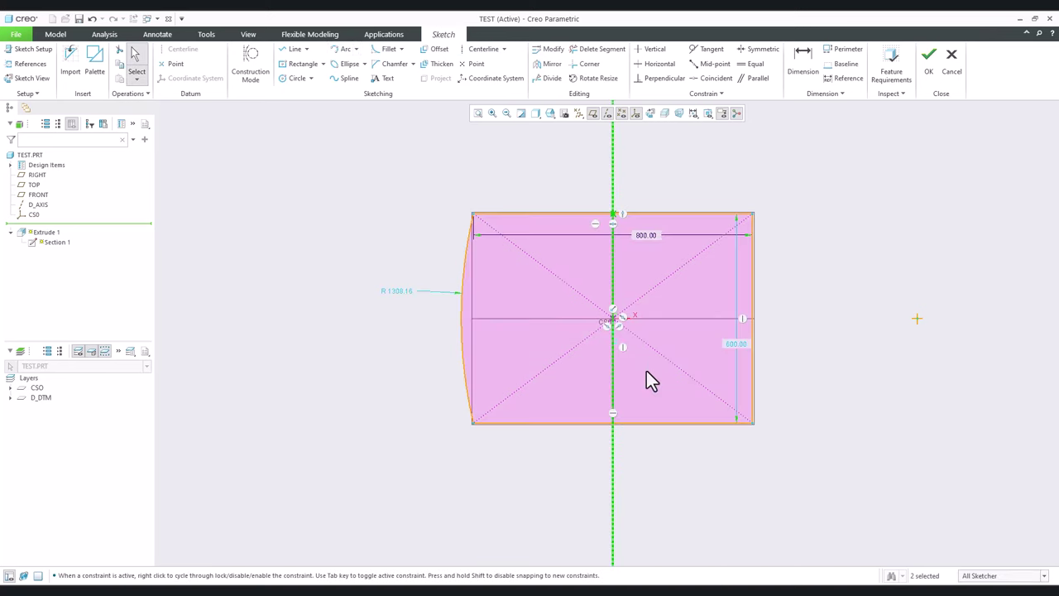
Replace the section's right edge with a mirror of the left arc about the vertical centerline, and finish the sketch.
click(752, 273)
key(Delete)
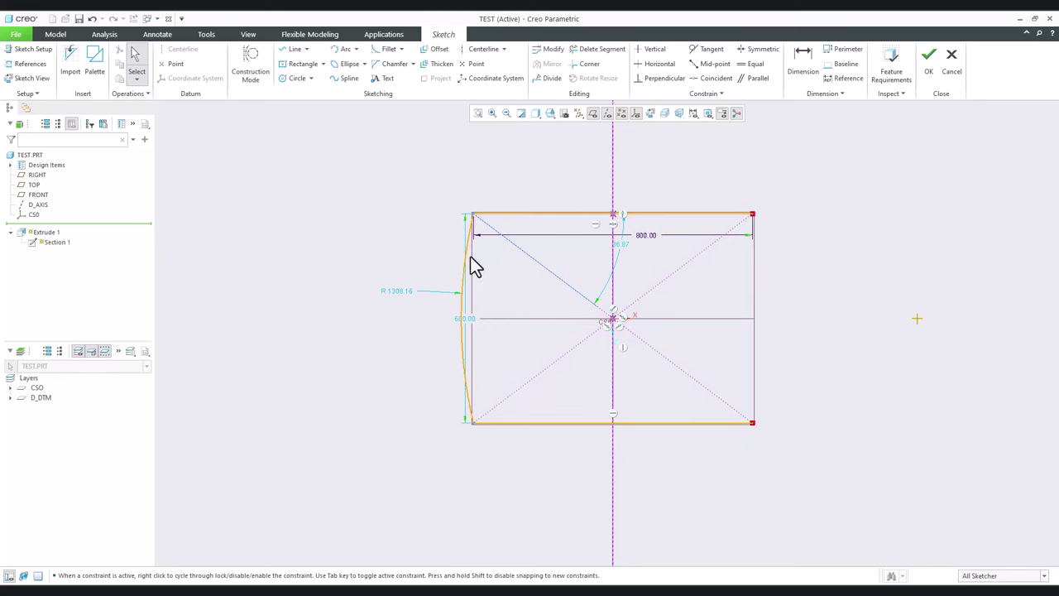
click(552, 63)
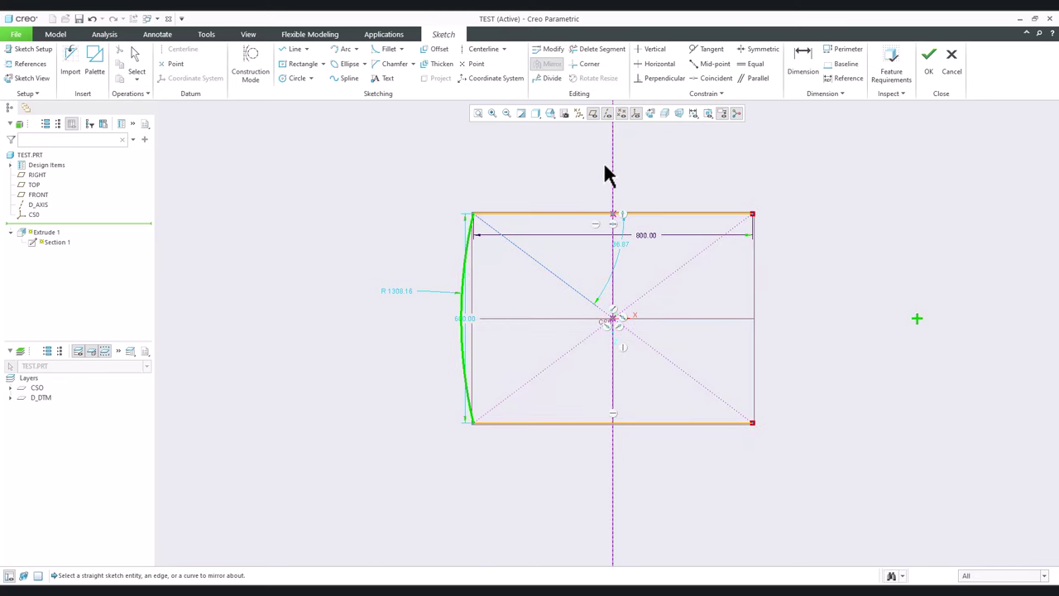
click(612, 172)
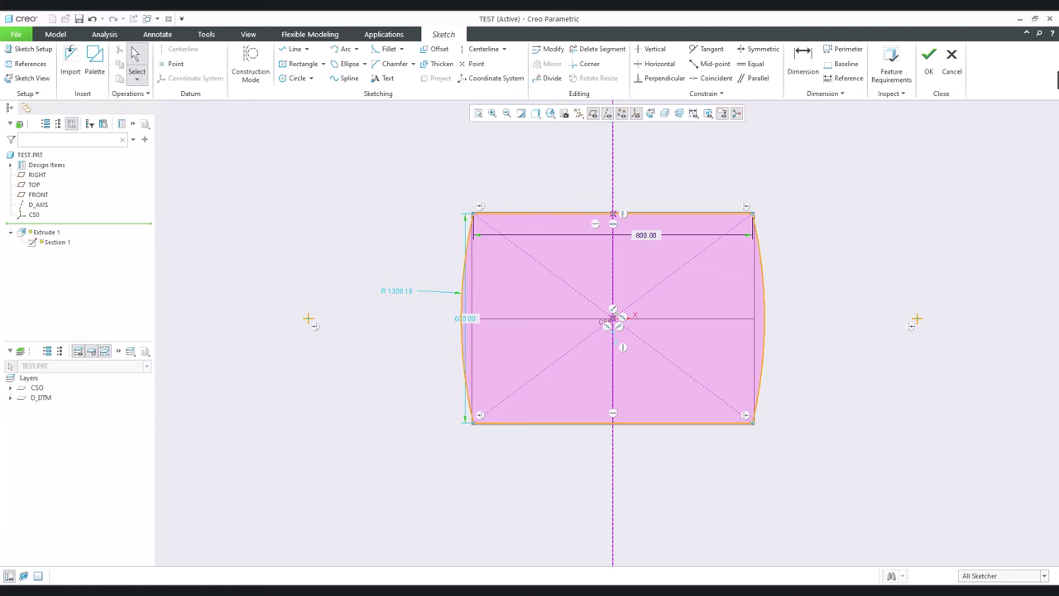
click(931, 62)
key(ctrl+d)
middle_drag(600, 267, 459, 285)
click(616, 228)
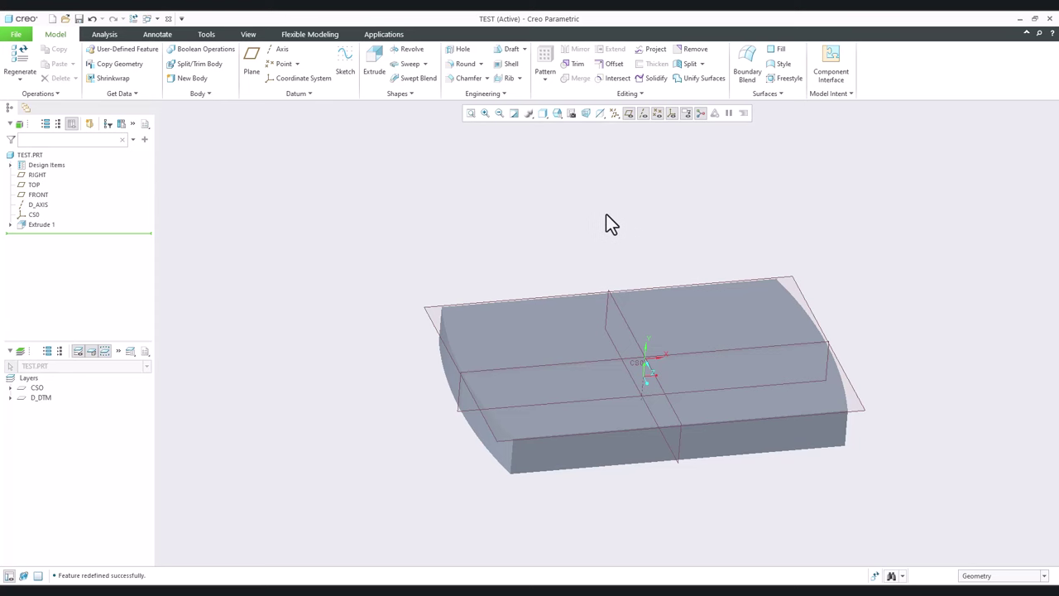
click(374, 65)
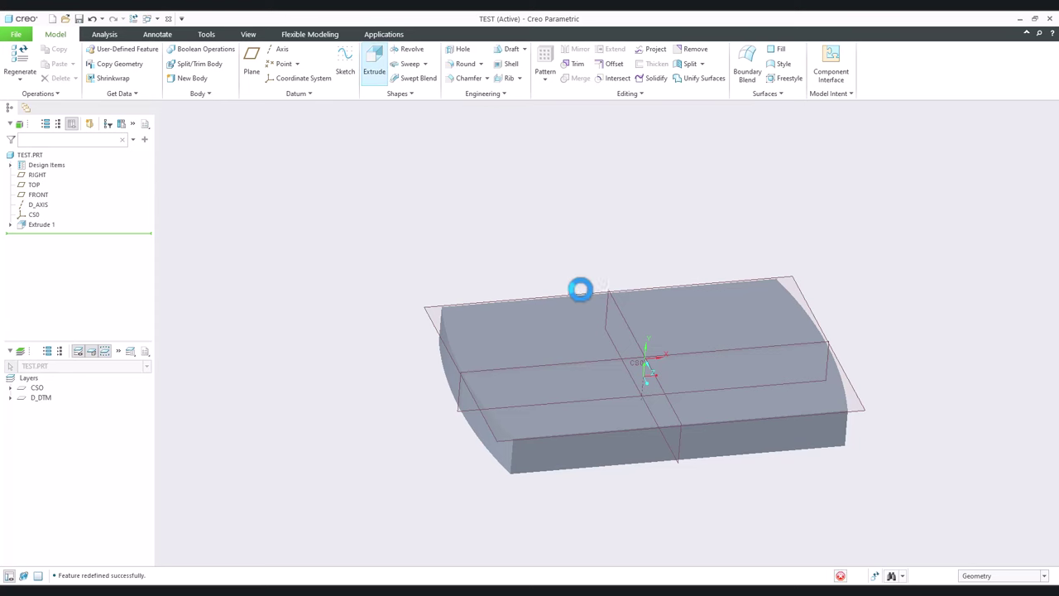
click(529, 308)
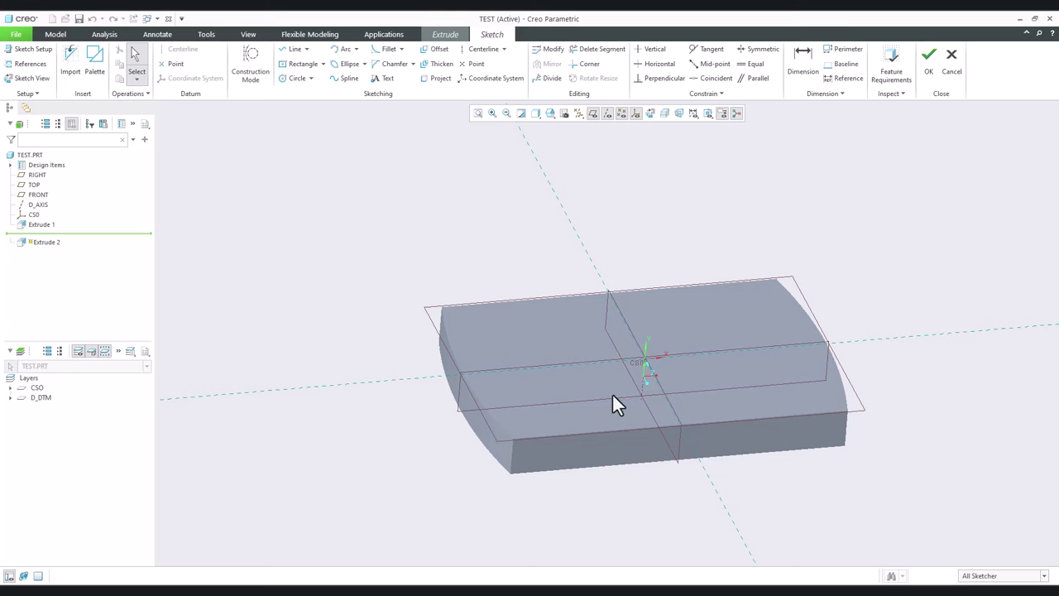
mouse_move(593, 306)
middle_down()
mouse_move(596, 295)
mouse_move(601, 303)
middle_up()
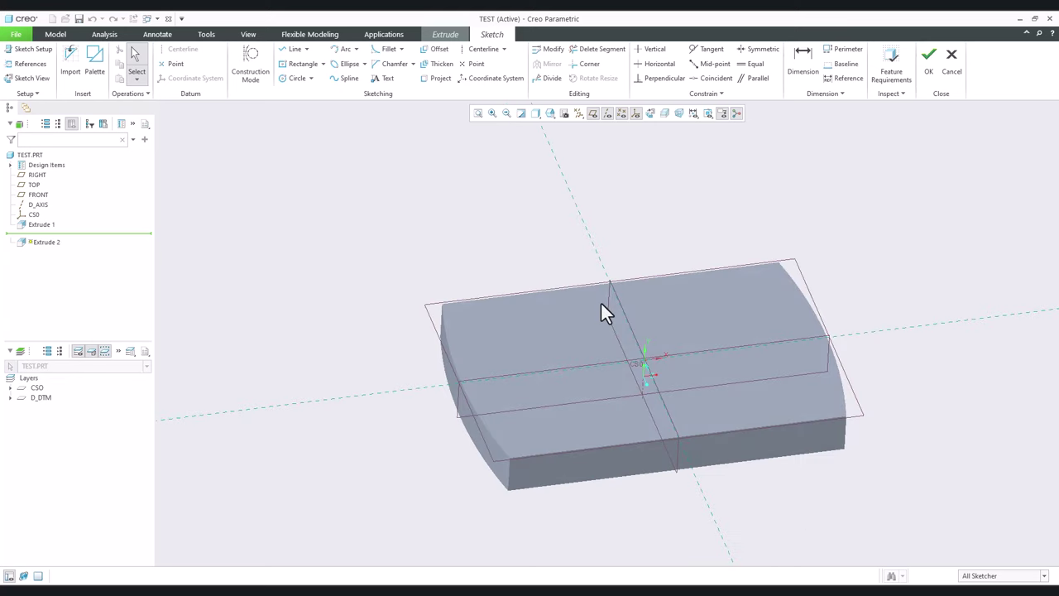
click(650, 115)
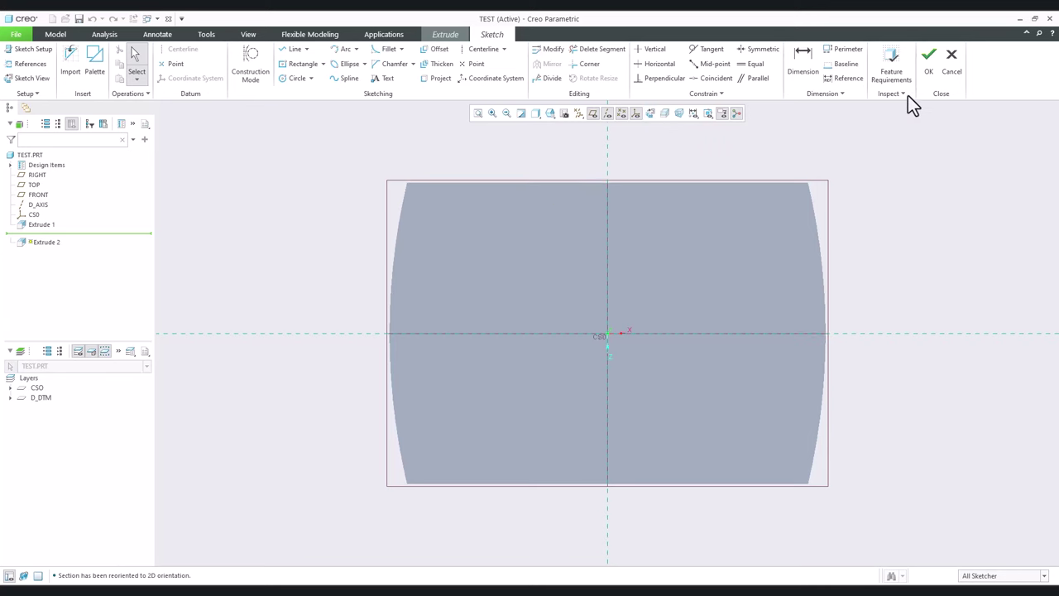
click(952, 60)
click(571, 323)
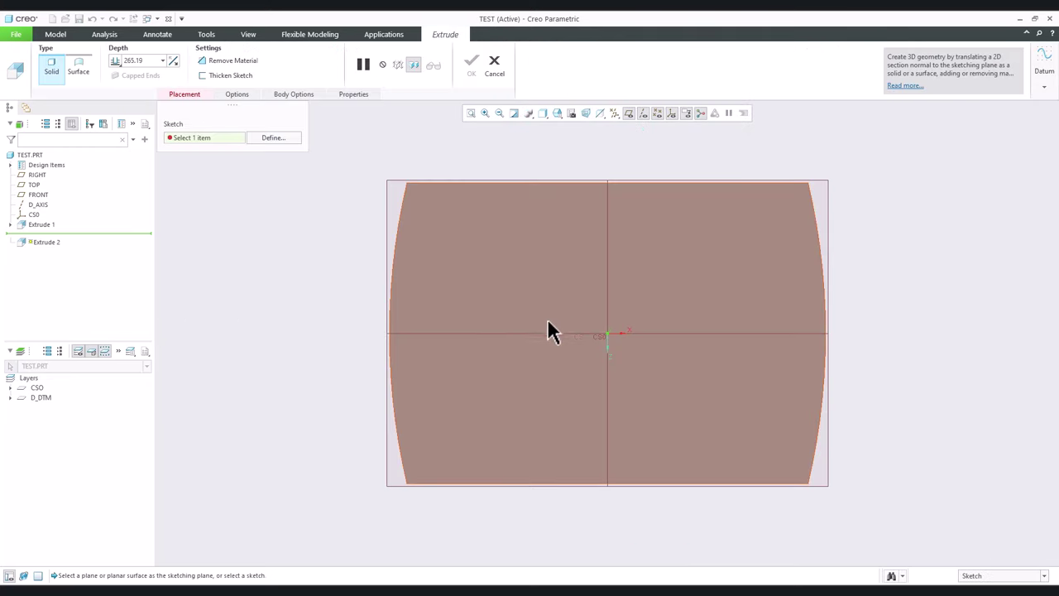
click(494, 70)
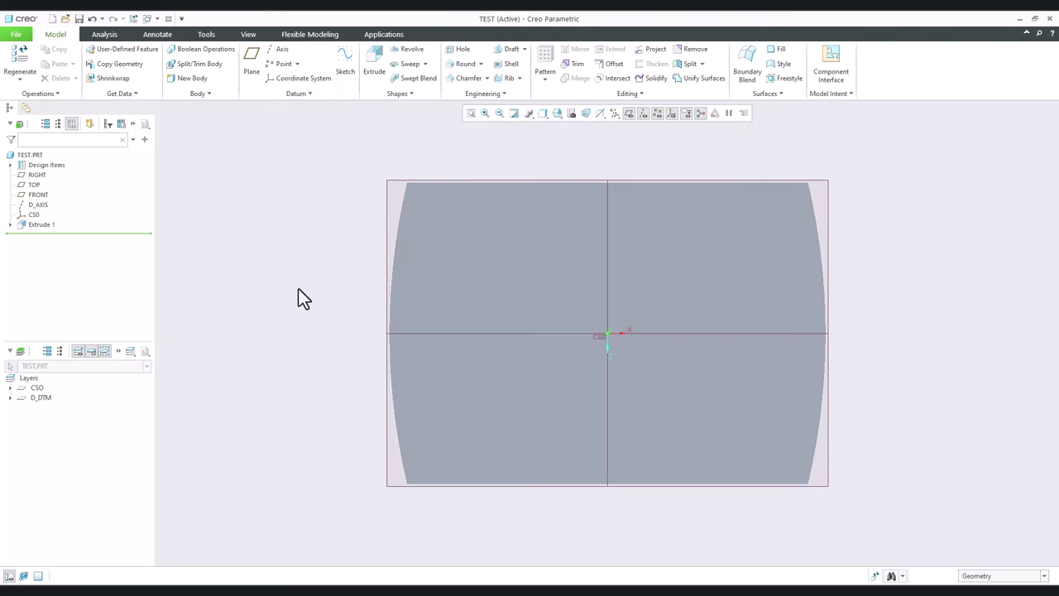
Search the configuration options for "2d" and set sketcher_starts_in_2d to yes.
click(15, 34)
click(33, 281)
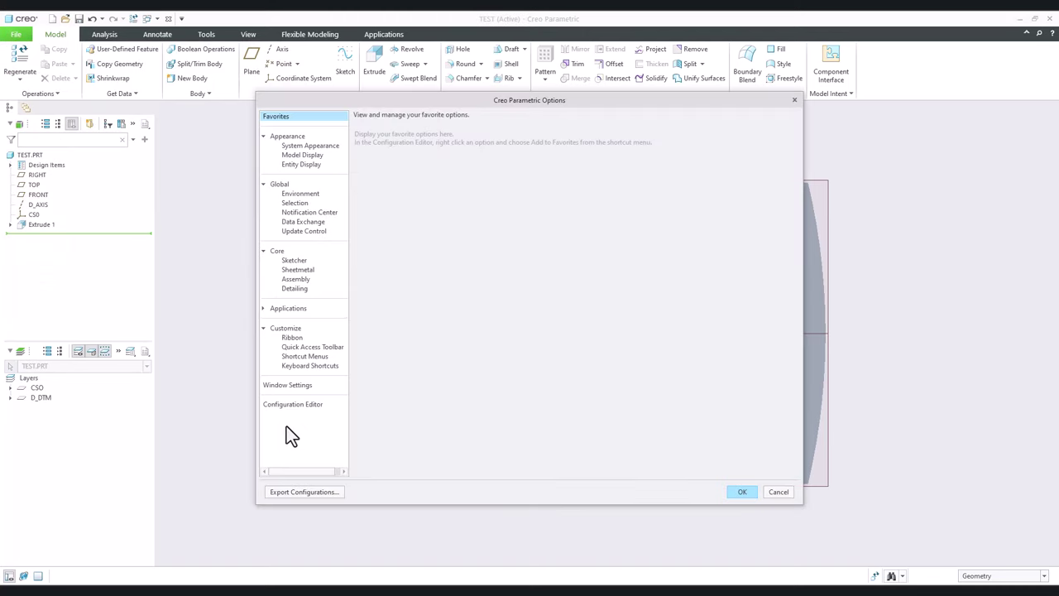
click(286, 404)
click(404, 470)
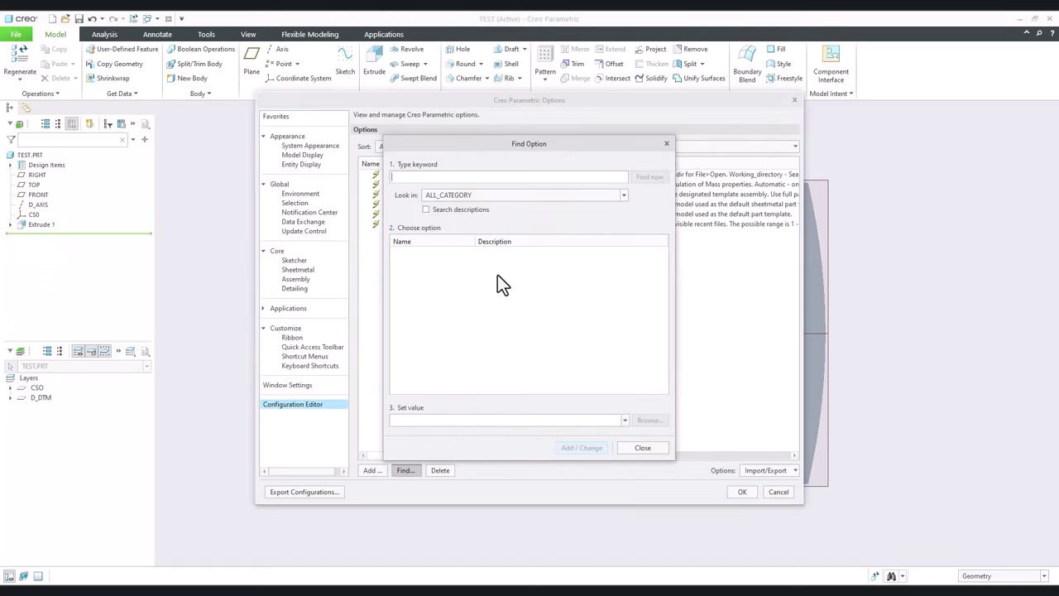
text(2d)
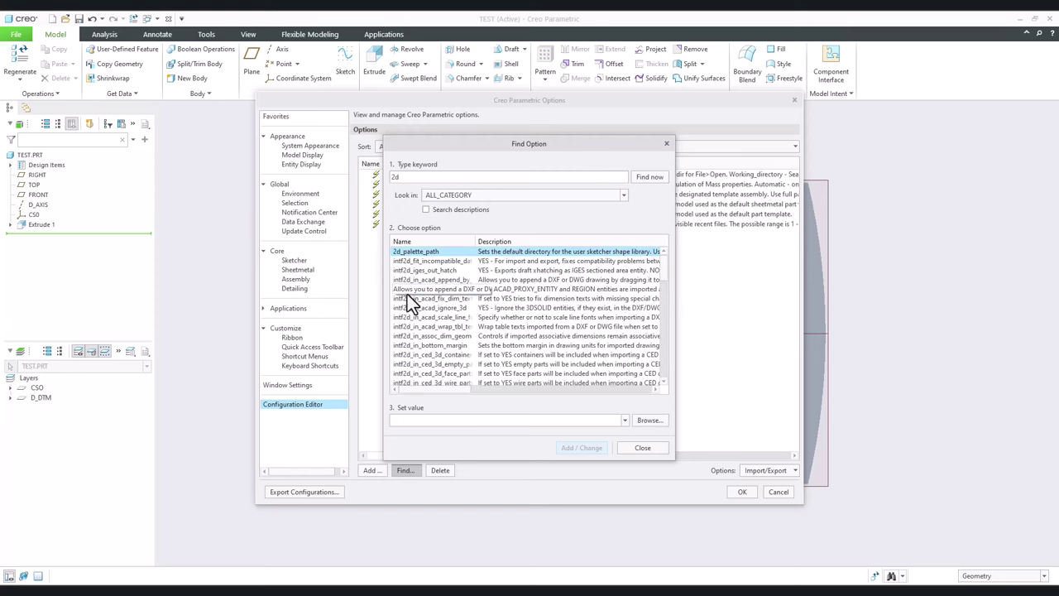
scroll(475, 312, down, 10)
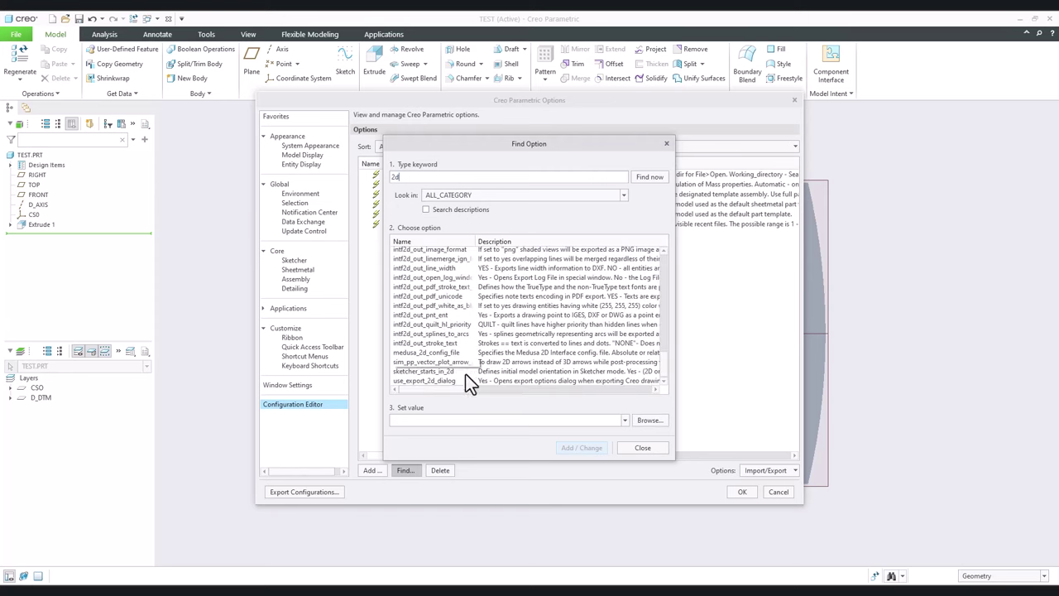
click(409, 371)
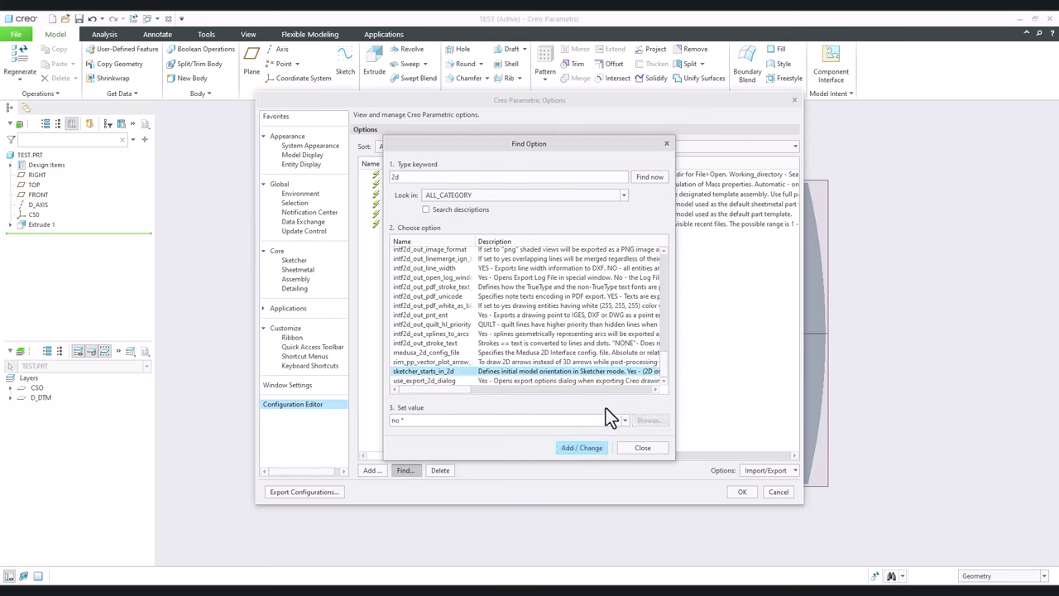
click(625, 420)
click(399, 441)
click(575, 448)
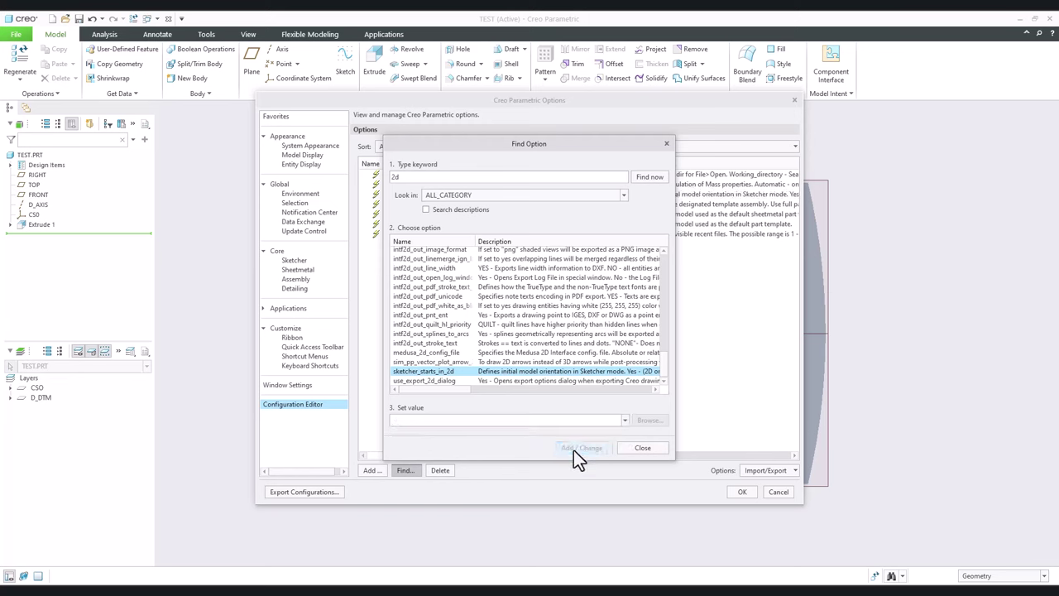
Accept the changed options and save the settings to the configuration file.
click(639, 448)
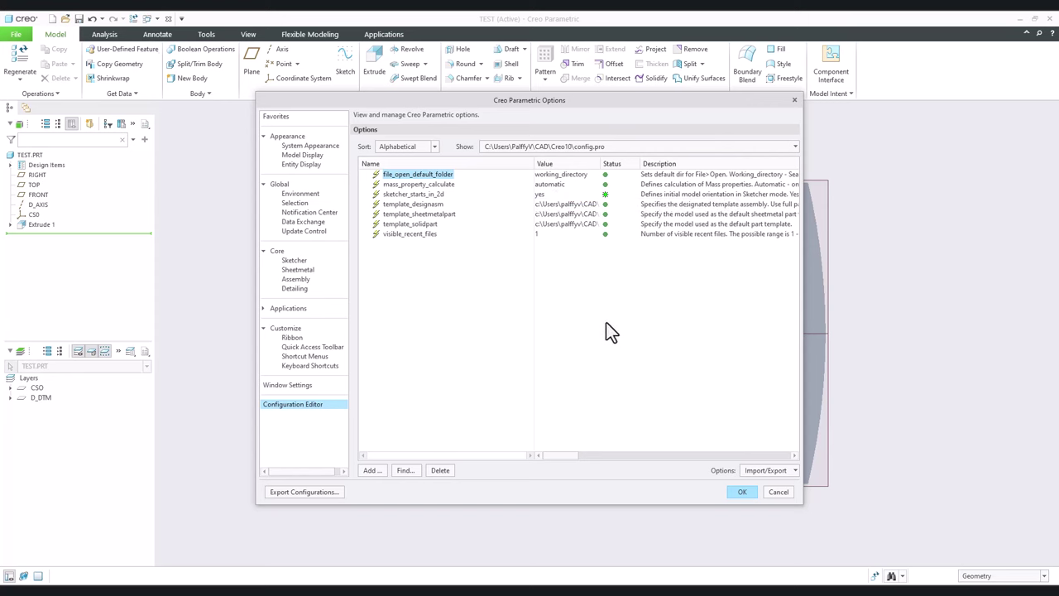
click(740, 493)
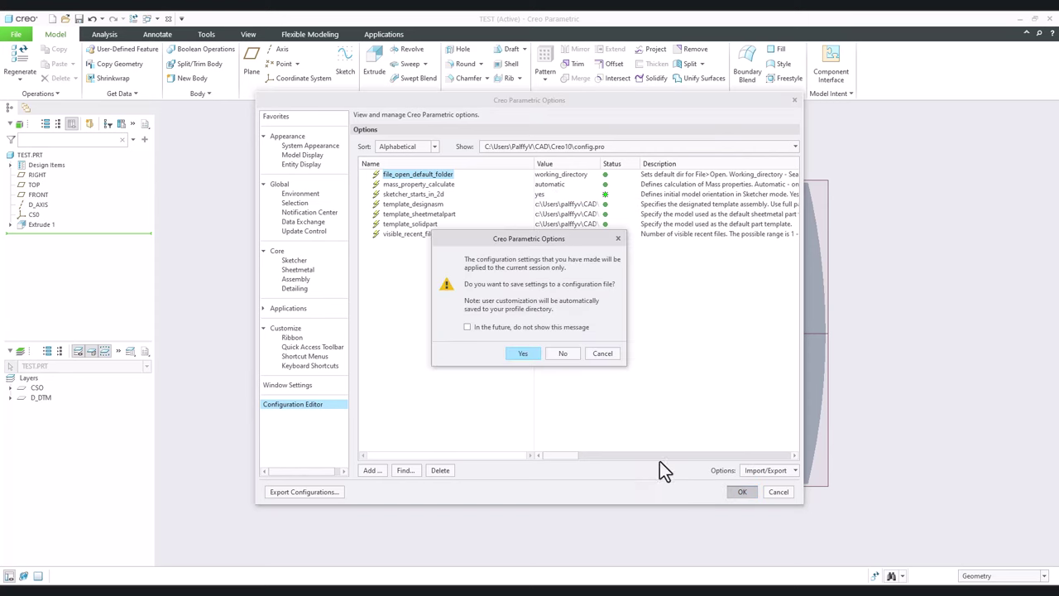
click(522, 353)
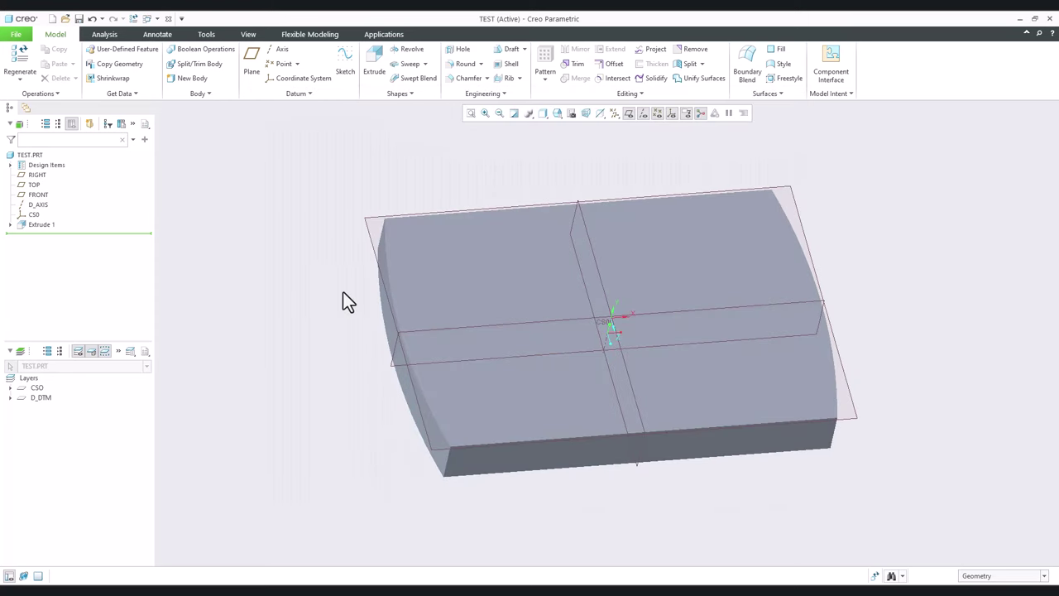
Start an extrusion sketch on the block's top face and offset its whole edge loop inward by about 34.9.
middle_drag(338, 350, 303, 355)
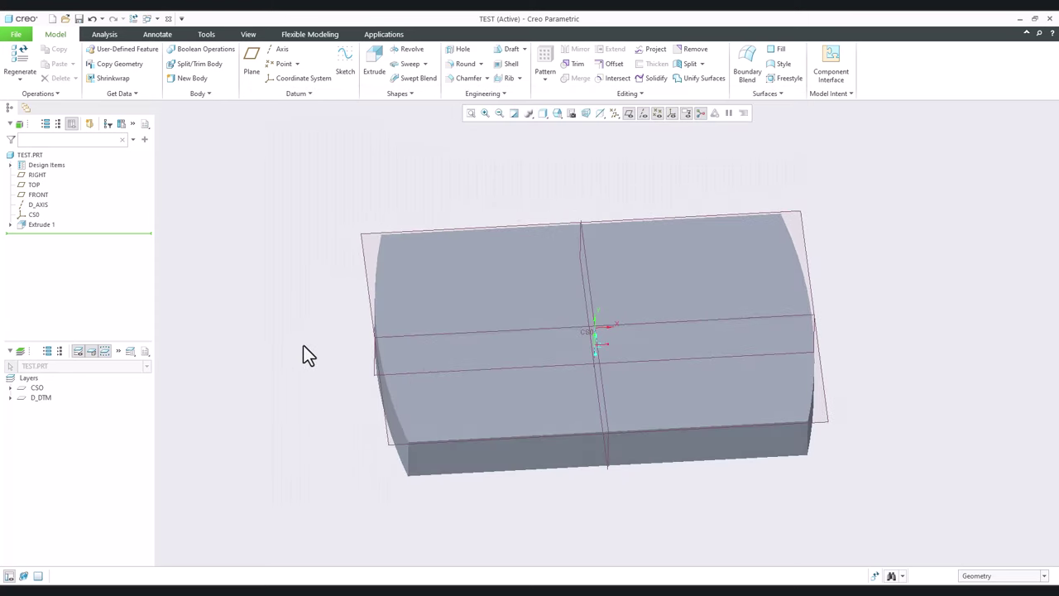
click(373, 71)
click(503, 283)
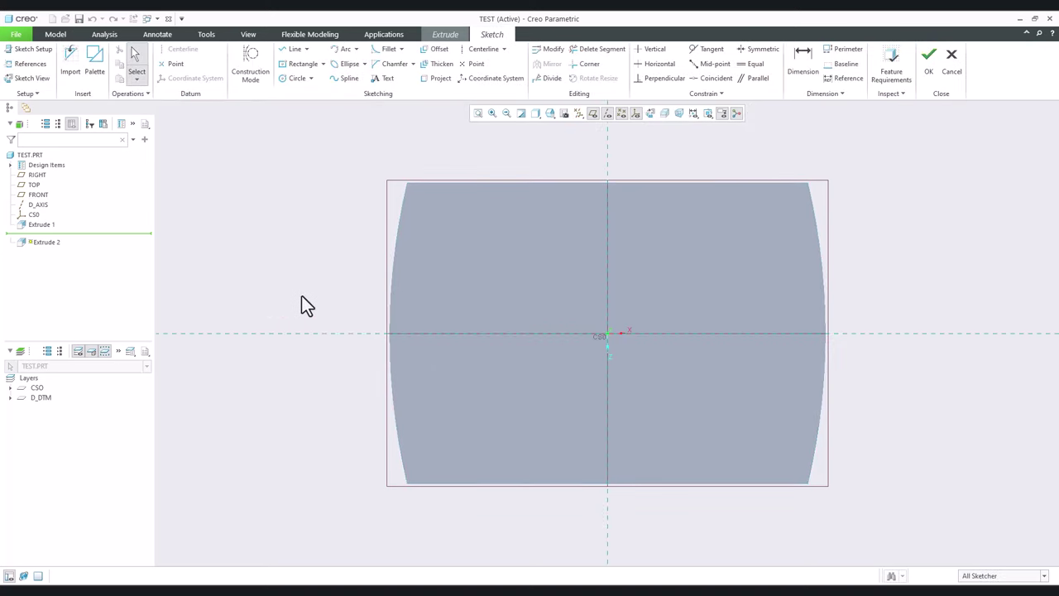
mouse_move(591, 232)
middle_down()
mouse_move(615, 201)
mouse_move(558, 224)
middle_up()
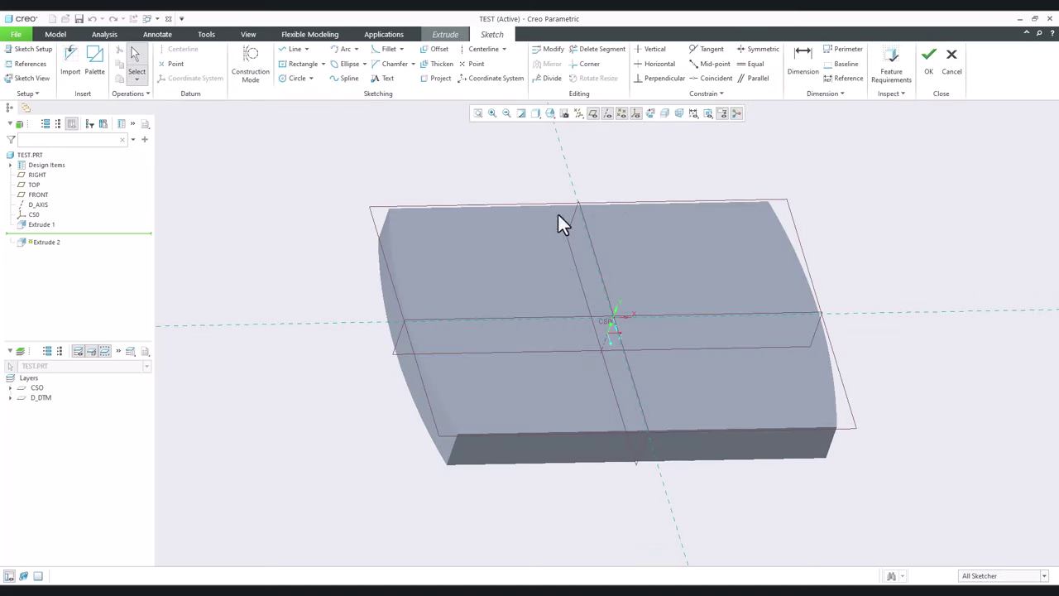
click(649, 114)
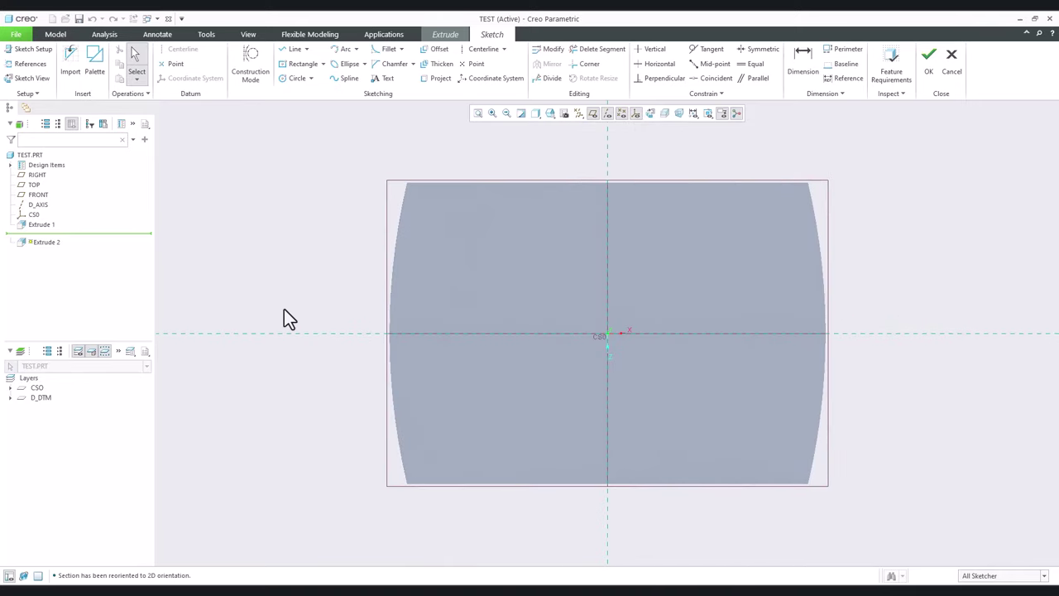
click(437, 56)
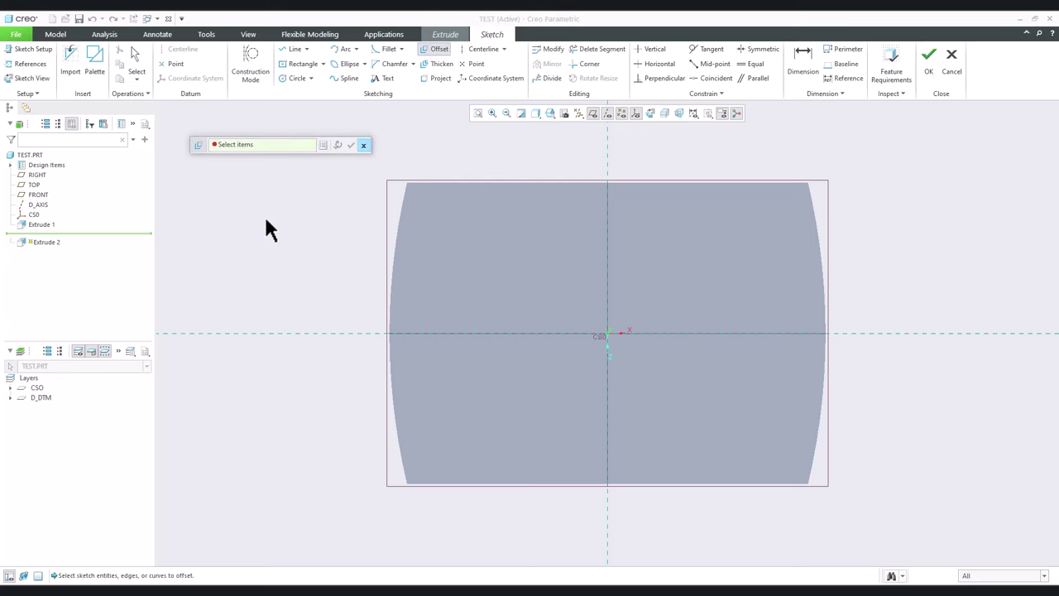
click(480, 183)
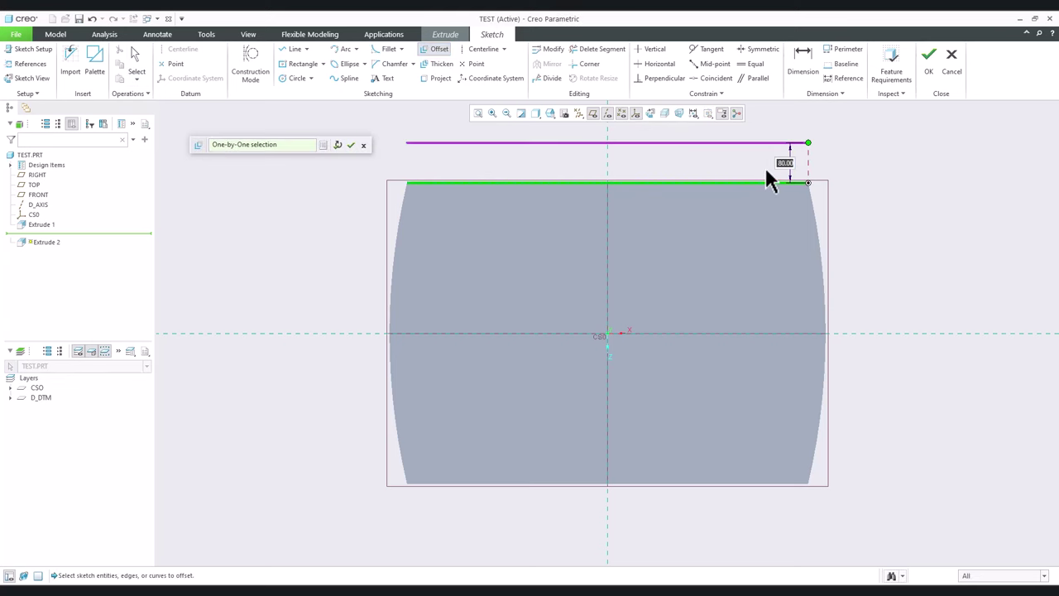
click(402, 219)
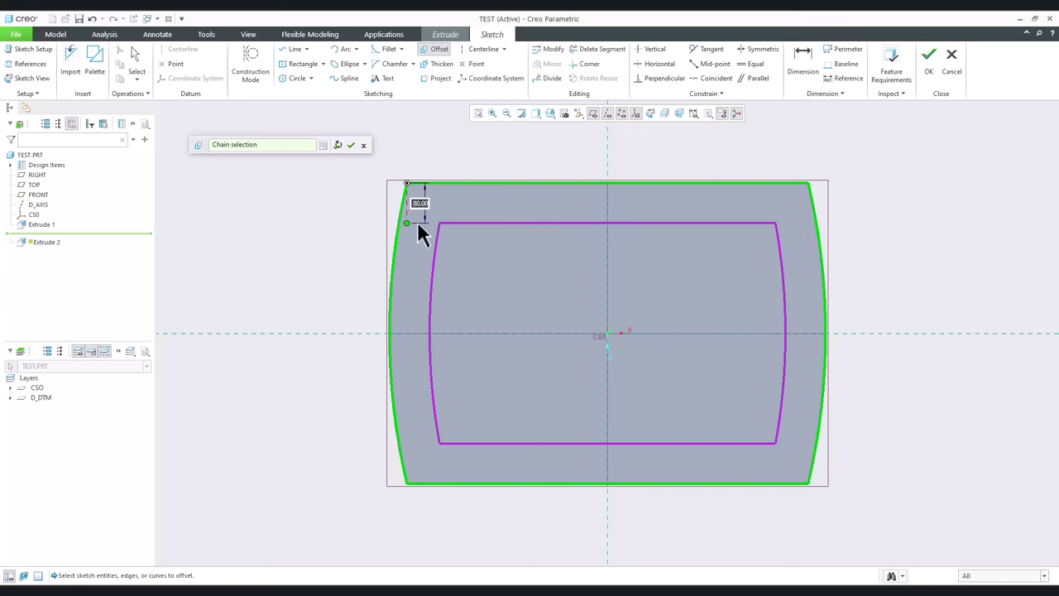
mouse_move(405, 225)
mouse_down()
mouse_move(416, 195)
mouse_move(409, 204)
mouse_up()
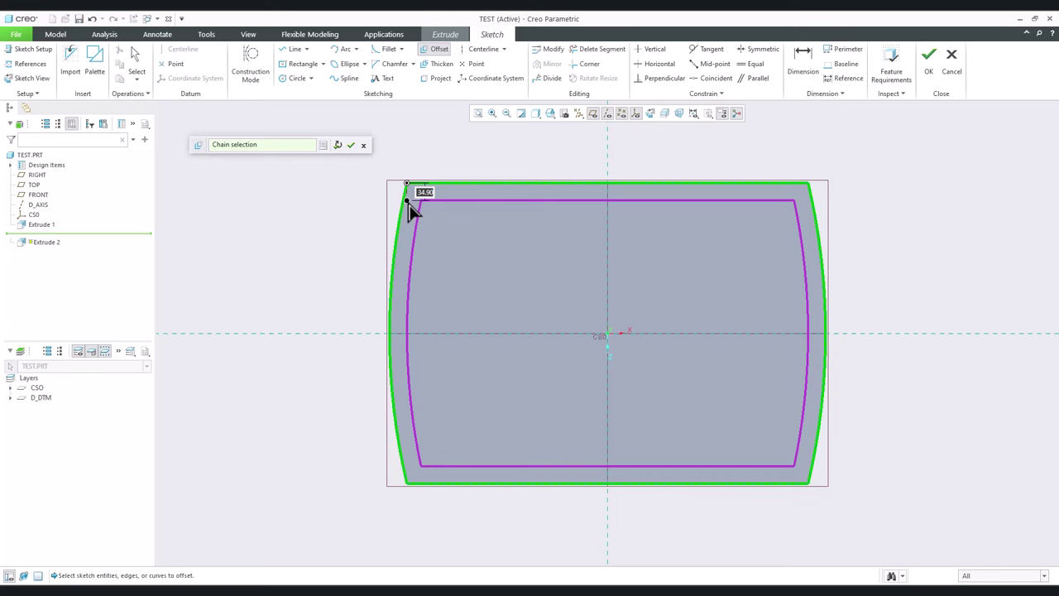
click(350, 145)
Finish the sketch and extrude the offset loop upward as a solid to a depth of about 631.5.
click(928, 57)
mouse_move(541, 223)
middle_down()
mouse_move(538, 256)
mouse_move(549, 253)
mouse_move(518, 236)
mouse_move(538, 250)
mouse_move(534, 239)
middle_up()
mouse_move(555, 200)
mouse_down()
mouse_move(551, 277)
mouse_move(549, 211)
mouse_up()
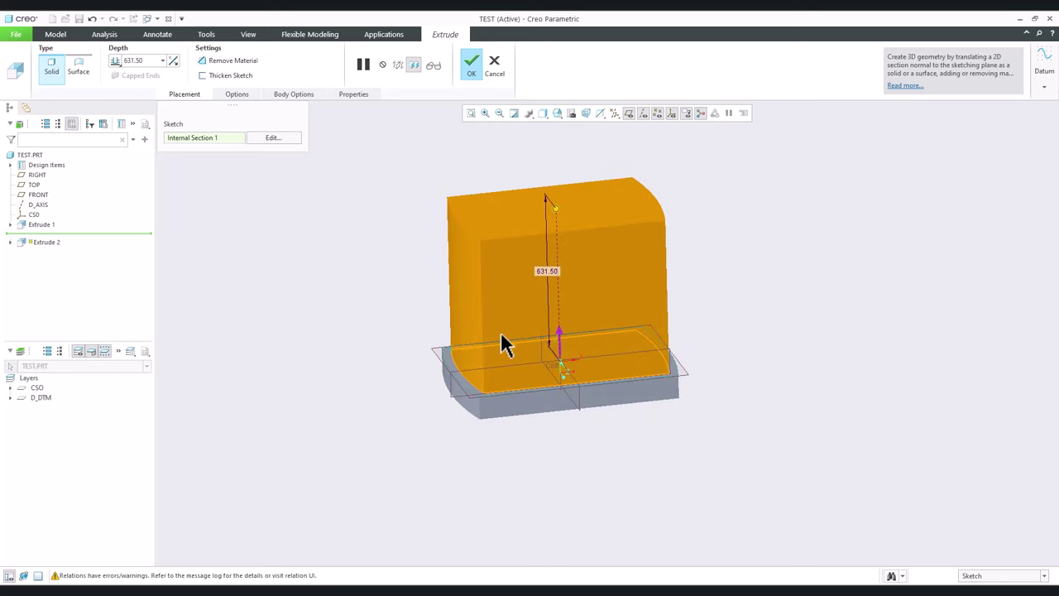
right_click(315, 218)
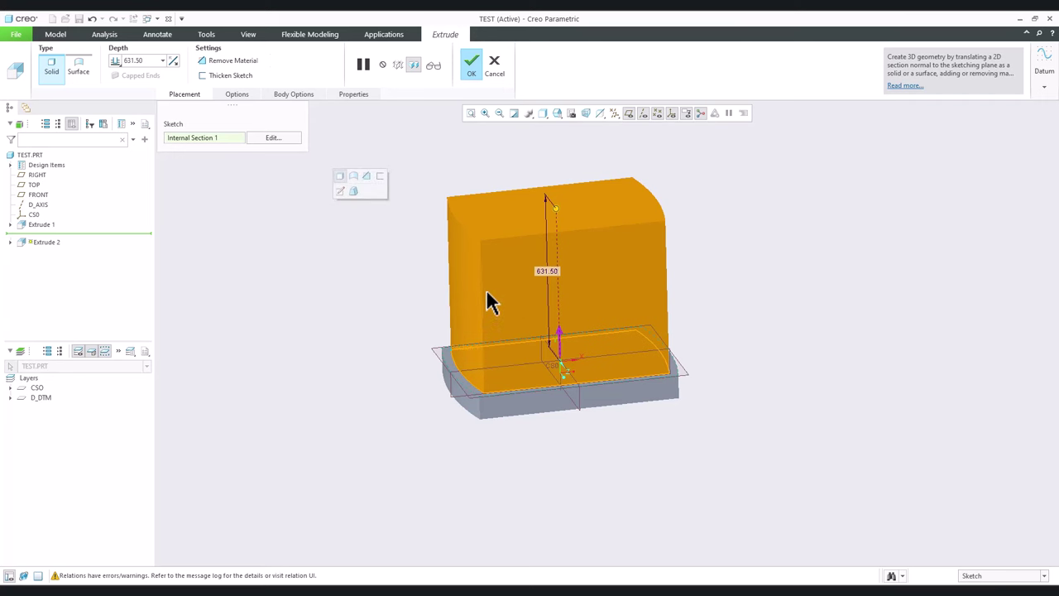
Add a taper of 7 to the upper body's extrusion.
click(238, 95)
click(238, 94)
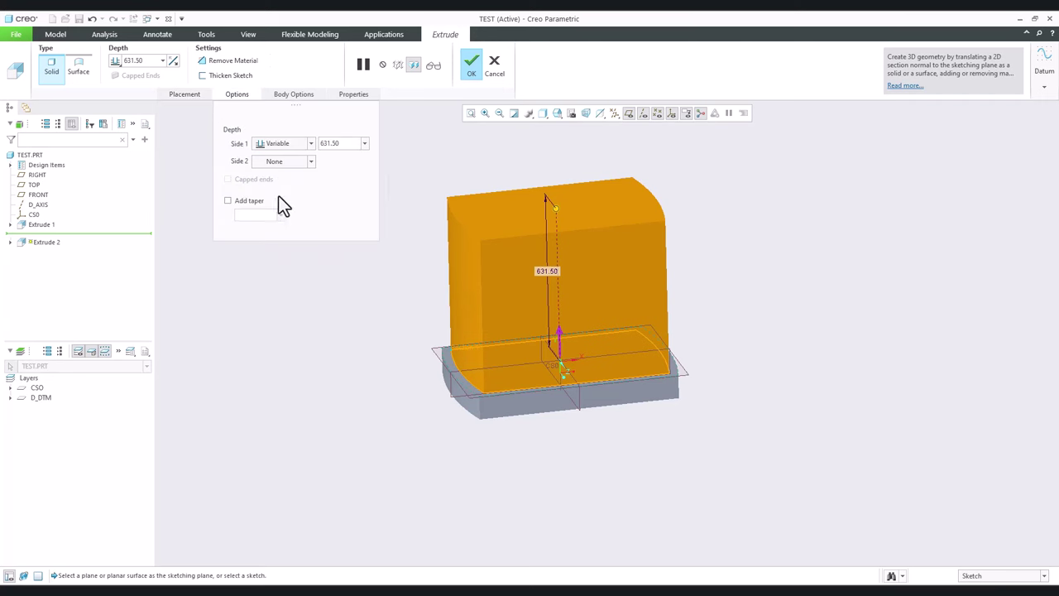
click(230, 201)
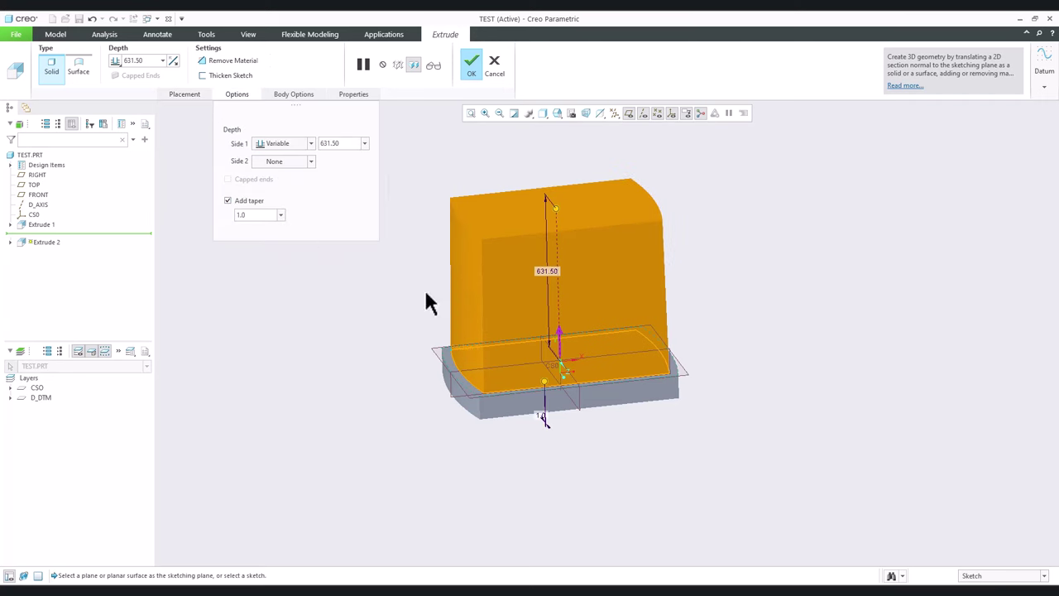
drag(257, 215, 201, 215)
text(7)
key(Return)
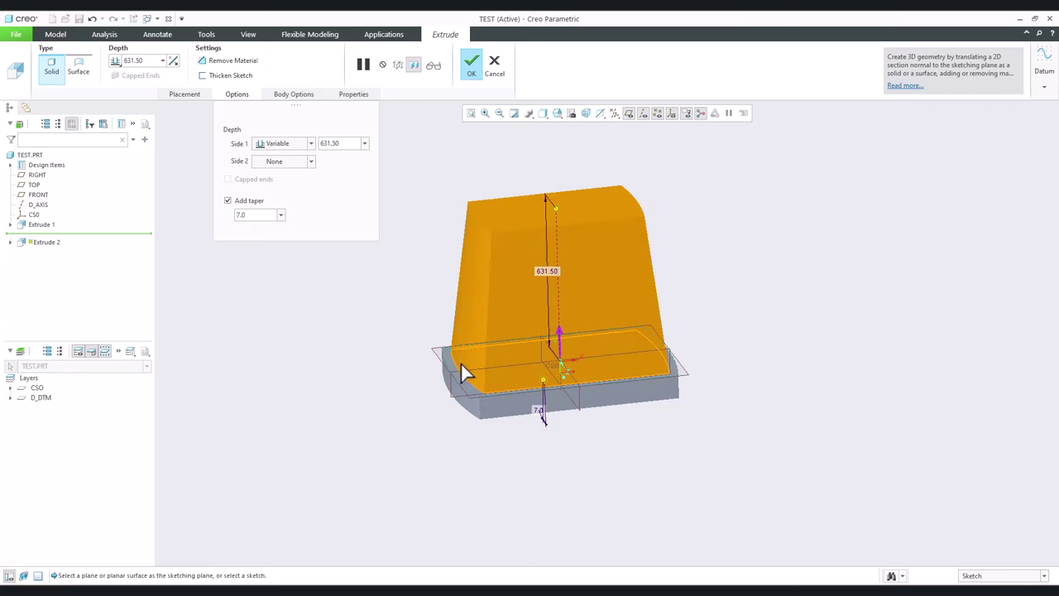
Check the tank's side slope in the reference photo, set the extrusion's taper to 2, and complete the feature.
click(230, 589)
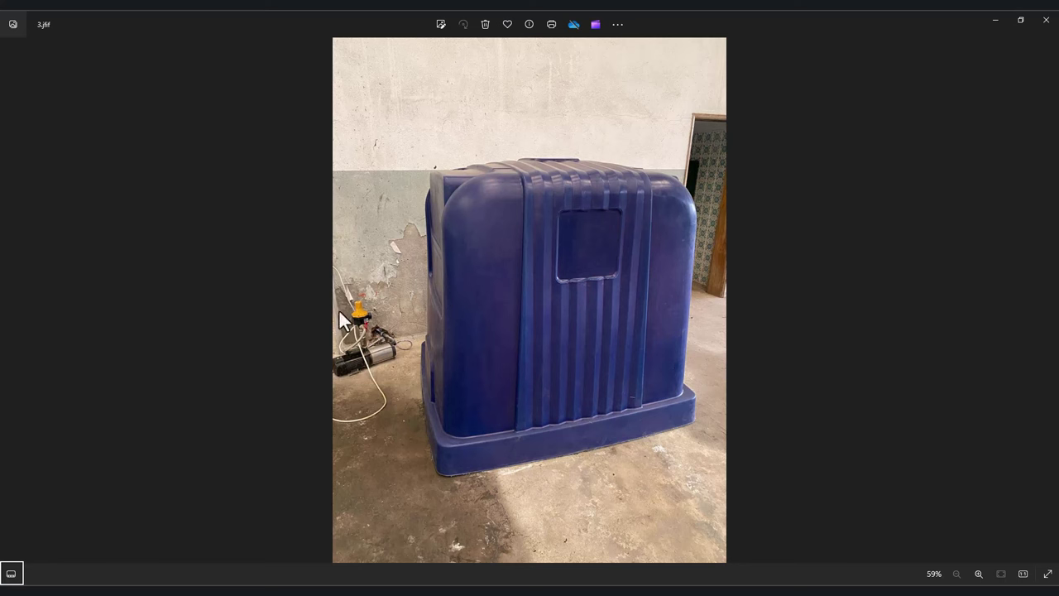
click(212, 584)
drag(269, 214, 190, 215)
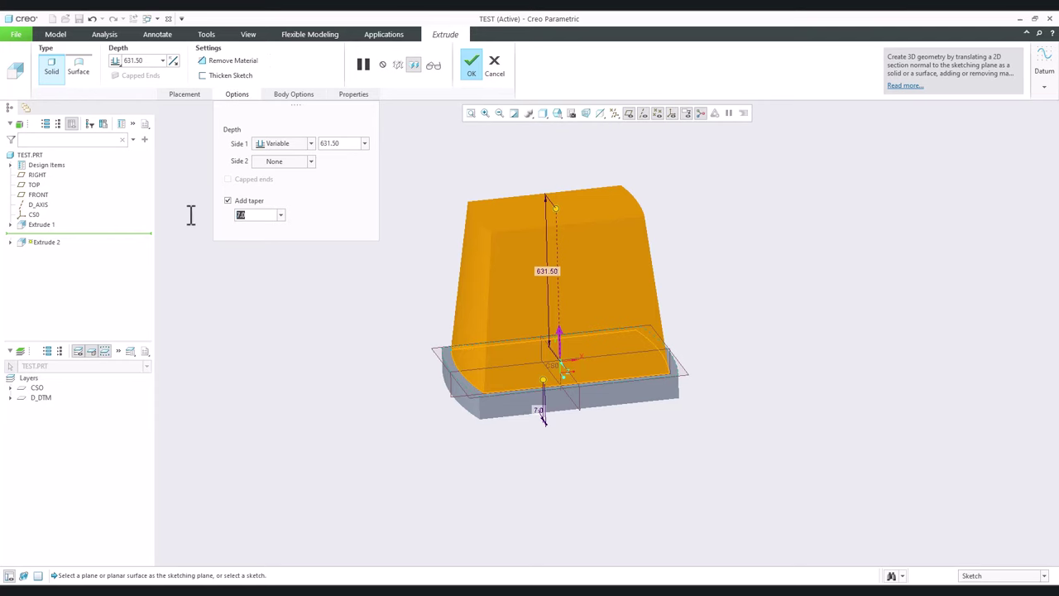
text(2)
key(Return)
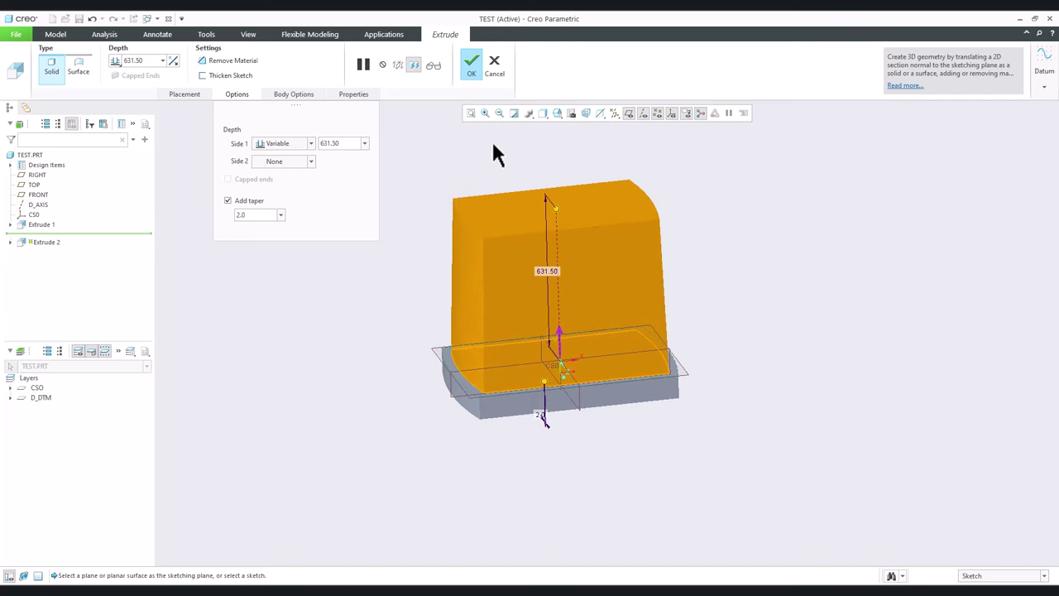
click(471, 66)
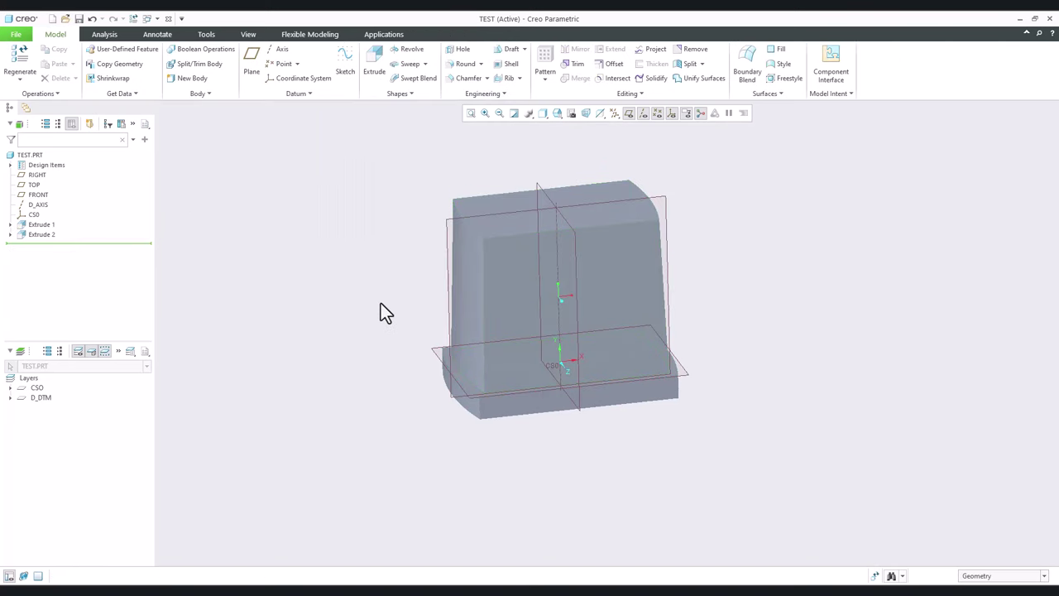
Compare the tapered body with the tank in the reference photo.
key(alt+Tab)
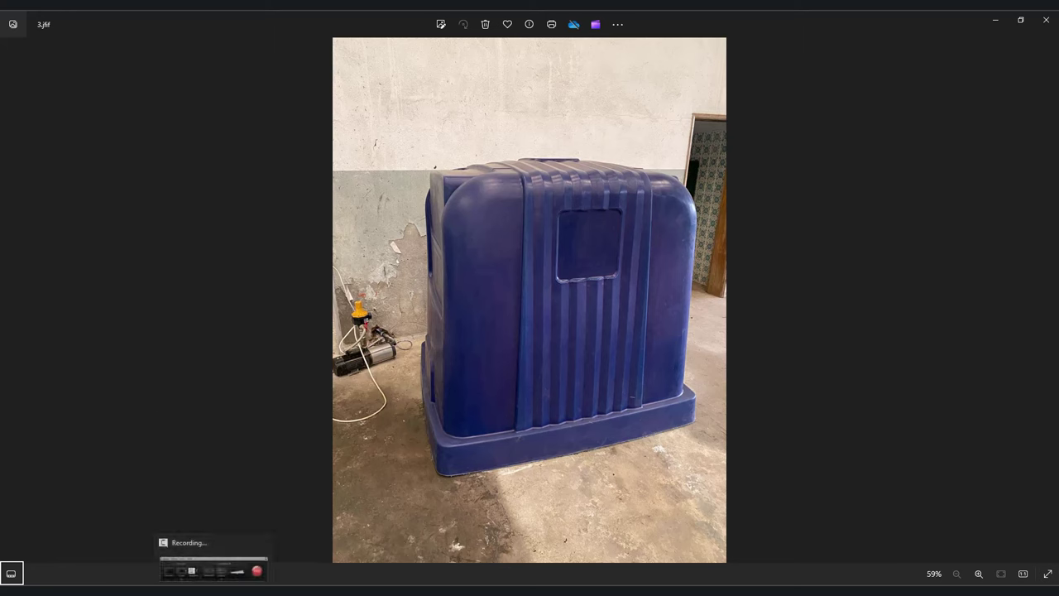
key(alt+Tab)
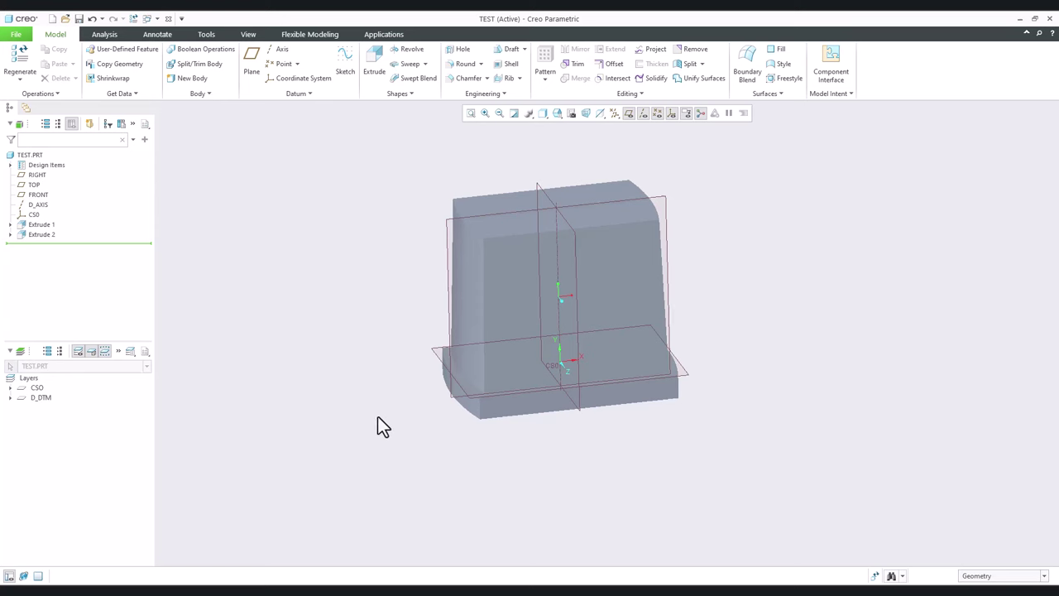
middle_drag(335, 225, 372, 227)
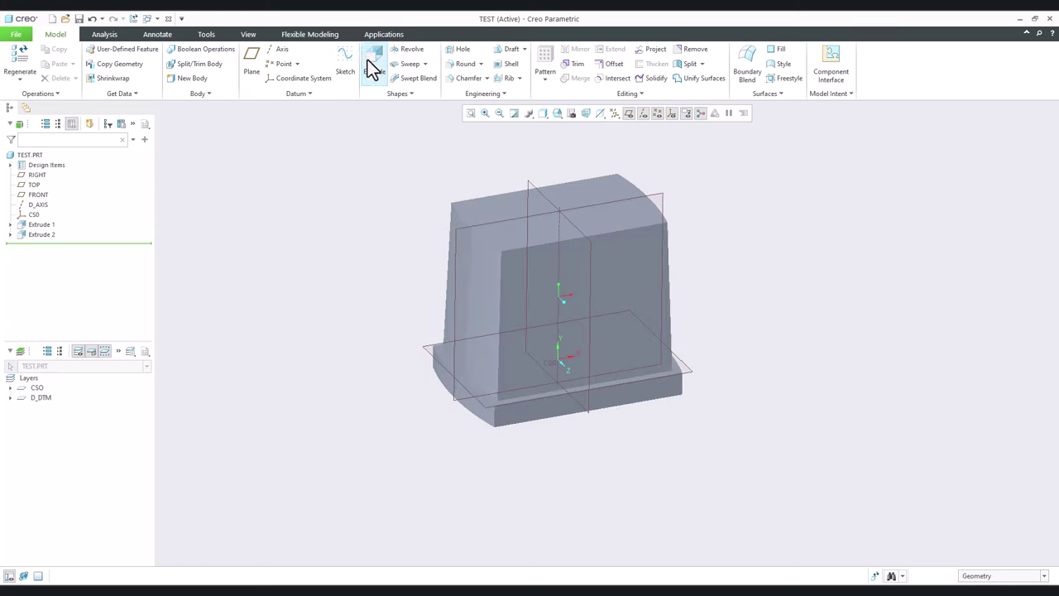
Start a surface extrusion on the FRONT plane and sketch a shallow upward-bowed arc spanning the full width near the top of the body.
click(374, 64)
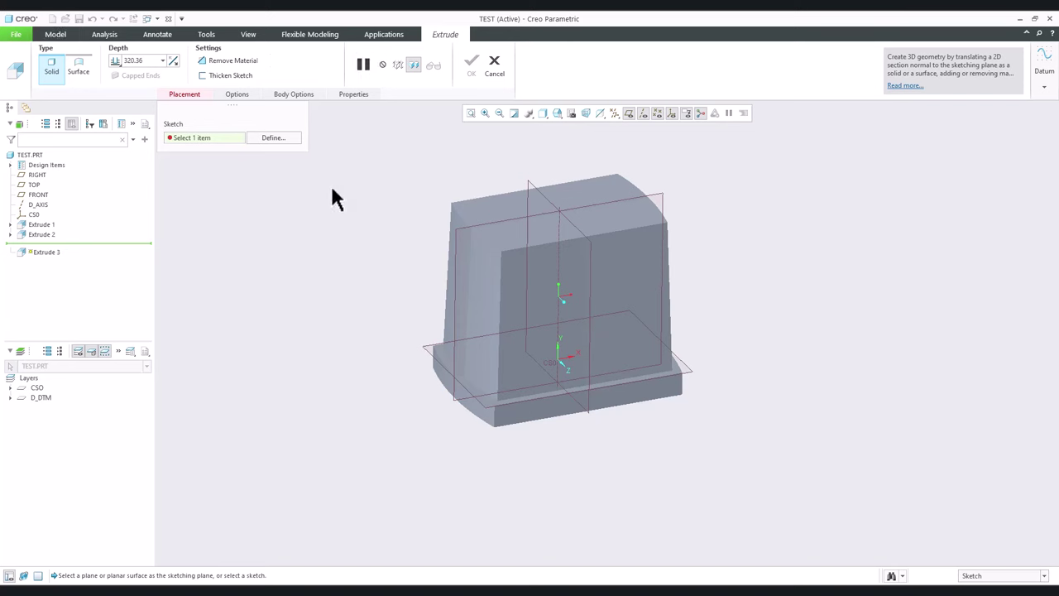
click(77, 70)
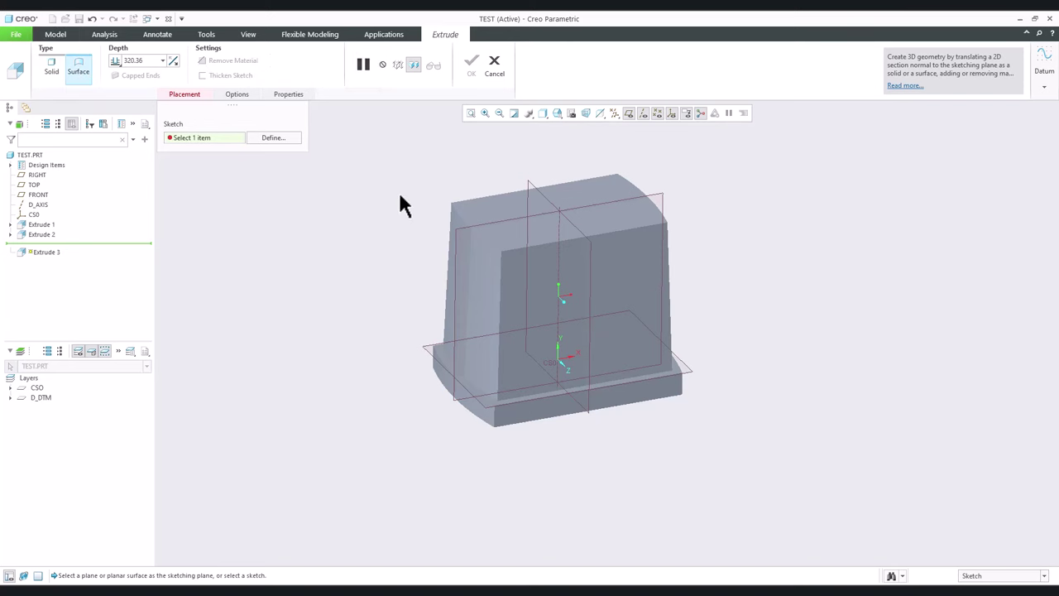
click(508, 219)
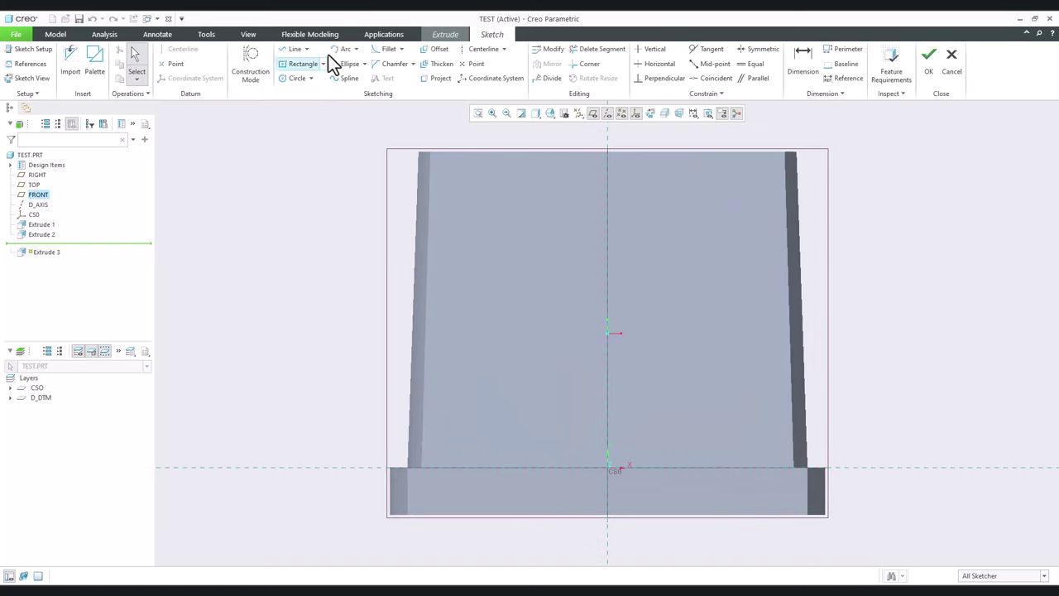
click(342, 50)
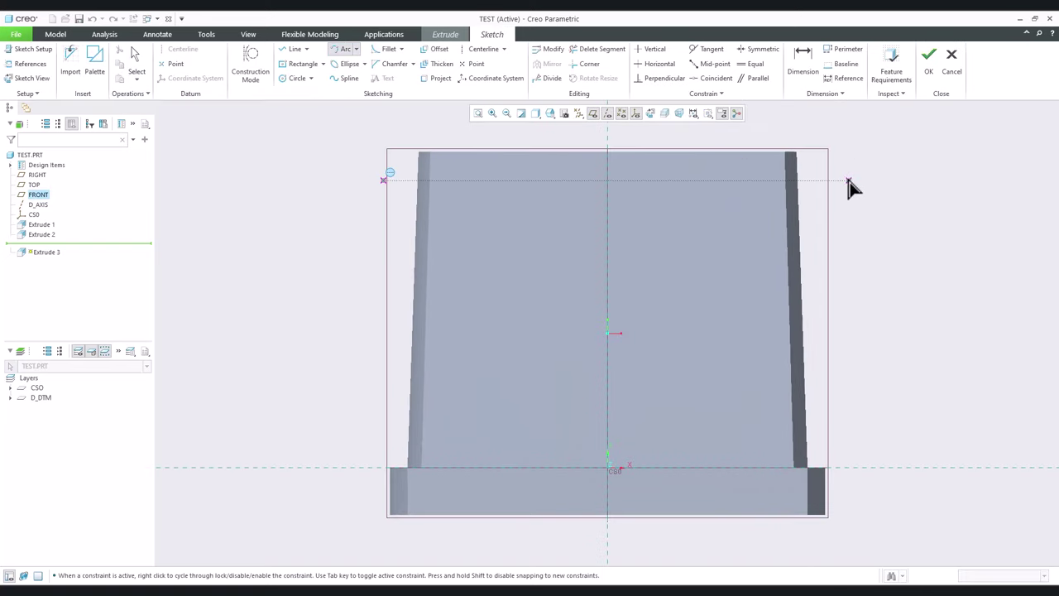
click(819, 179)
click(617, 163)
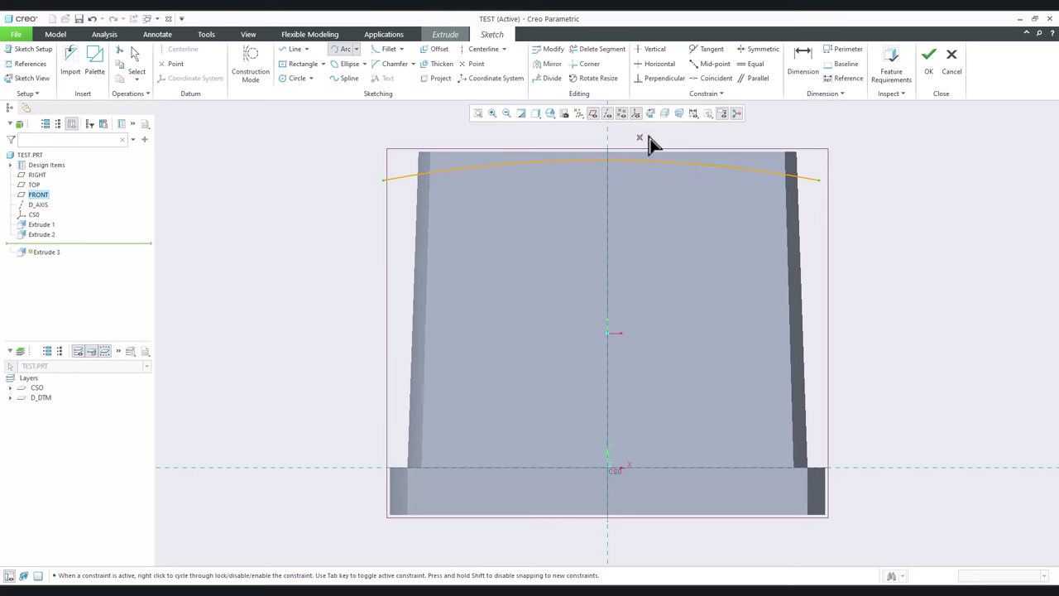
middle_click(651, 142)
click(927, 66)
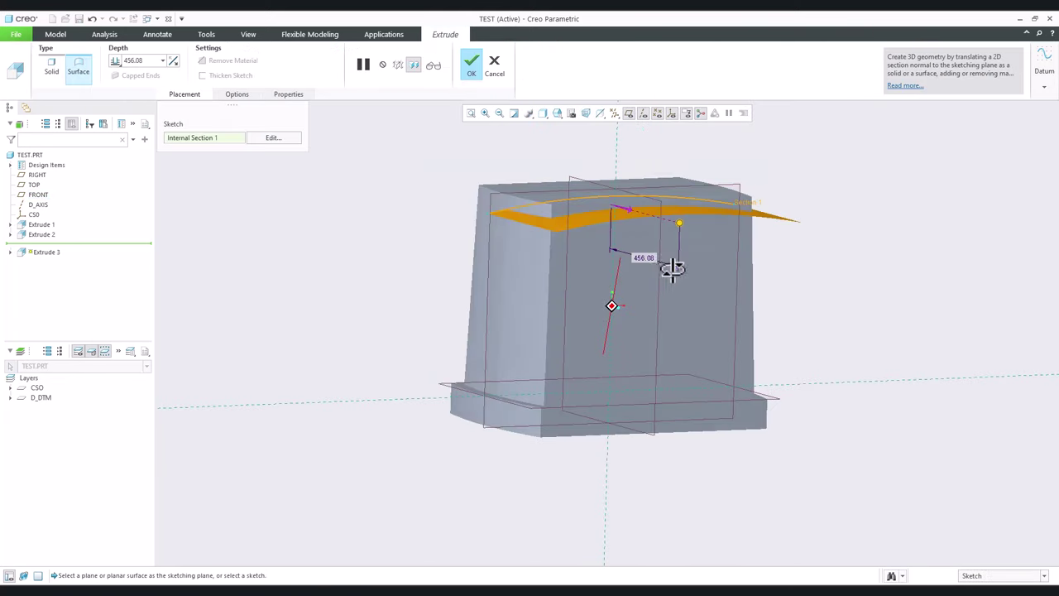
Extrude the arc as a surface symmetrically about its sketch plane to a depth of about 652.3, beyond both sides of the body.
drag(657, 248, 741, 303)
right_click(743, 304)
click(776, 338)
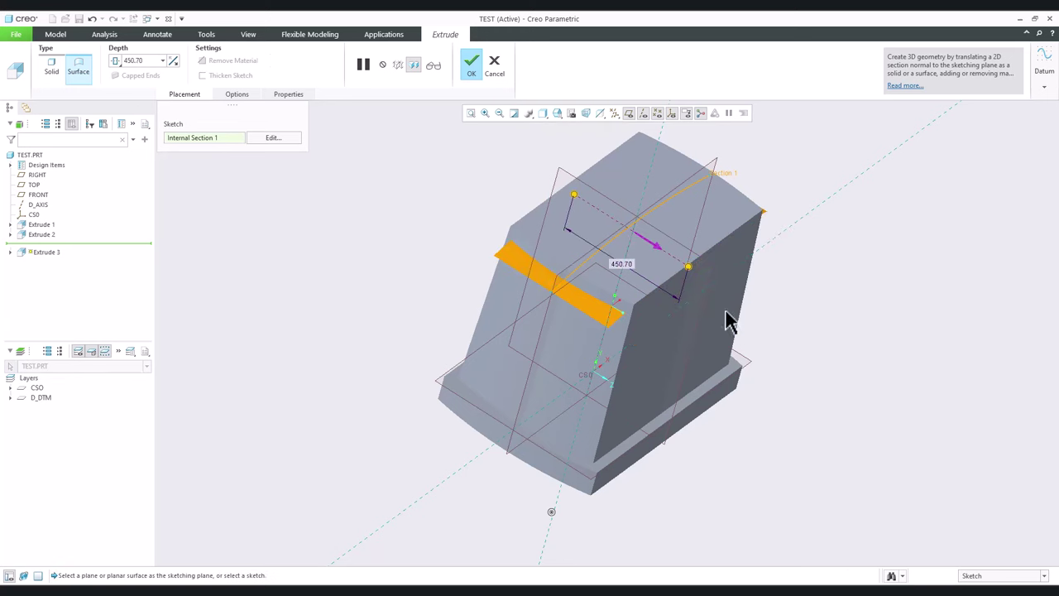
drag(688, 273, 718, 295)
middle_drag(543, 293, 467, 308)
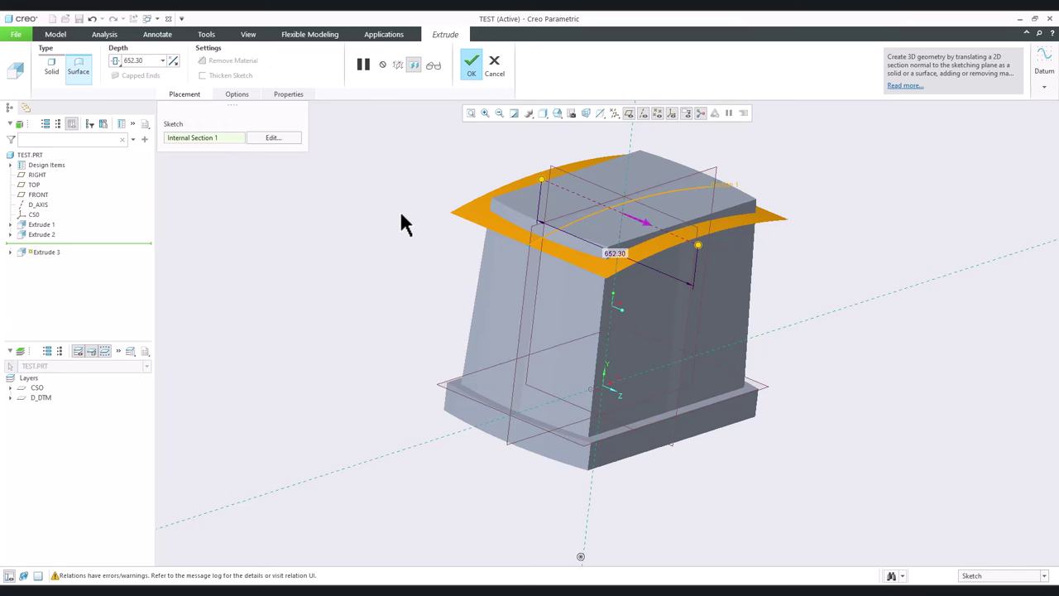
click(470, 66)
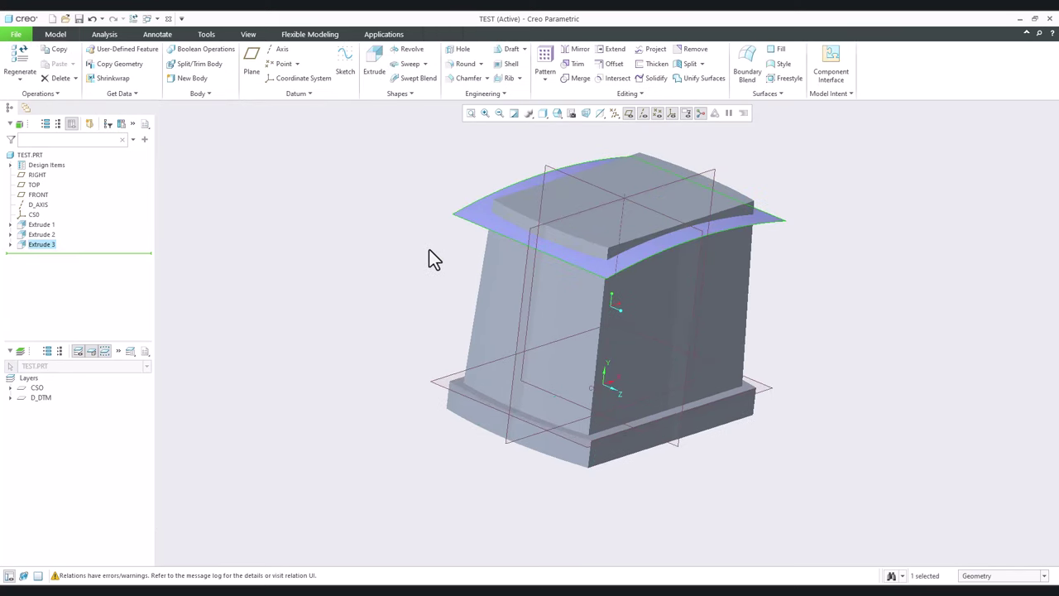
Solidify with the arched surface, removing the material above it and keeping the body below.
click(652, 78)
click(78, 64)
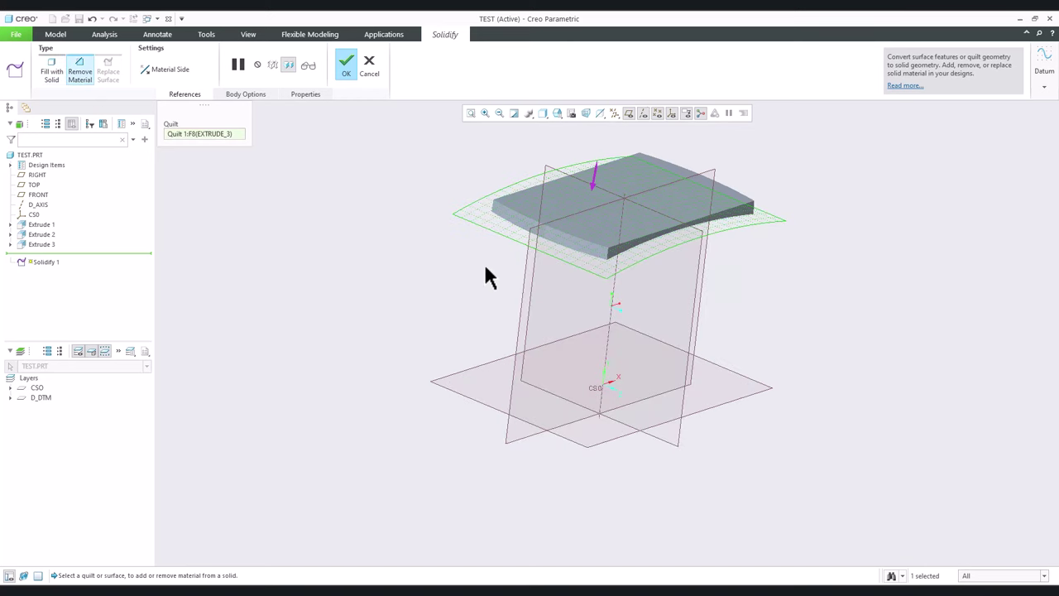
click(595, 172)
mouse_move(438, 327)
middle_down()
mouse_move(577, 284)
mouse_move(603, 295)
mouse_move(588, 369)
mouse_move(594, 311)
middle_up()
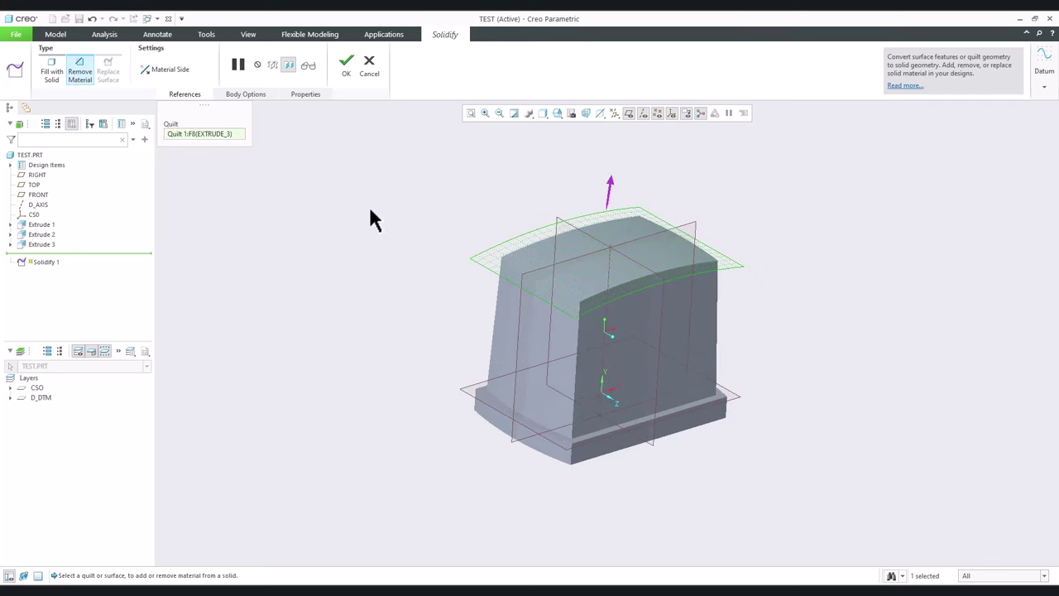
click(347, 66)
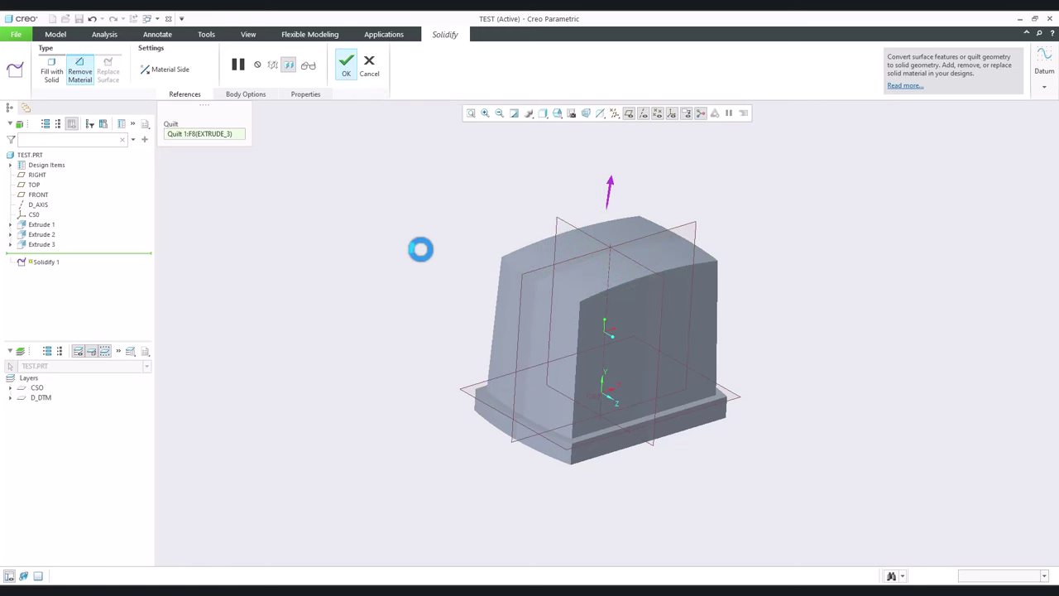
Set the display style to shaded with edges.
shift+middle_drag(439, 235, 427, 267)
click(544, 115)
click(551, 141)
mouse_move(494, 250)
middle_down()
mouse_move(508, 213)
mouse_move(476, 264)
middle_up()
scroll(439, 286, up, 2)
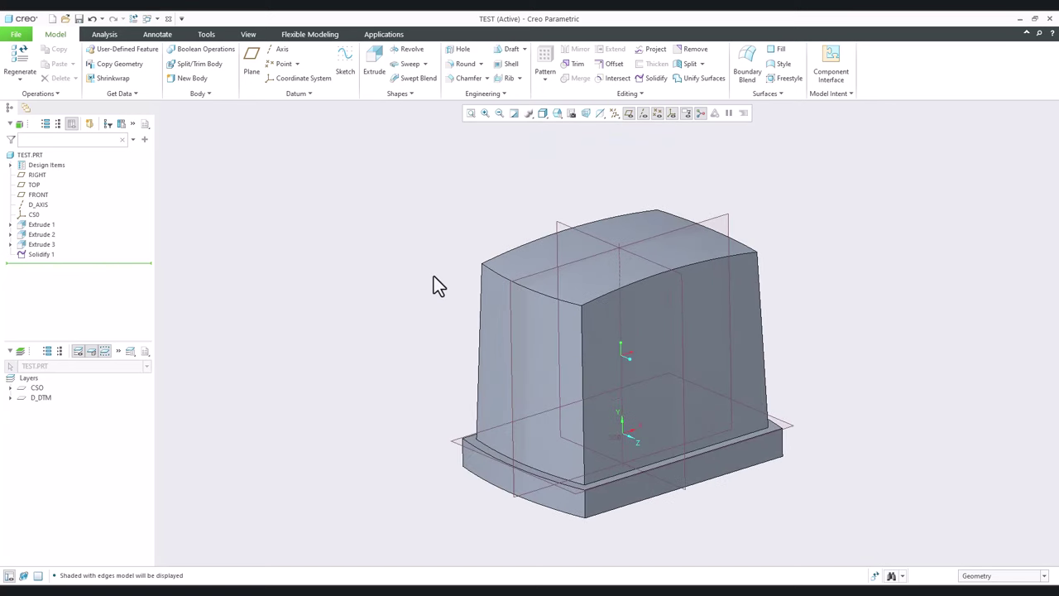
Hide the spin center, annotations, coordinate systems, points and axes, leaving the datum planes displayed.
click(700, 113)
click(687, 114)
click(666, 115)
click(660, 115)
click(642, 117)
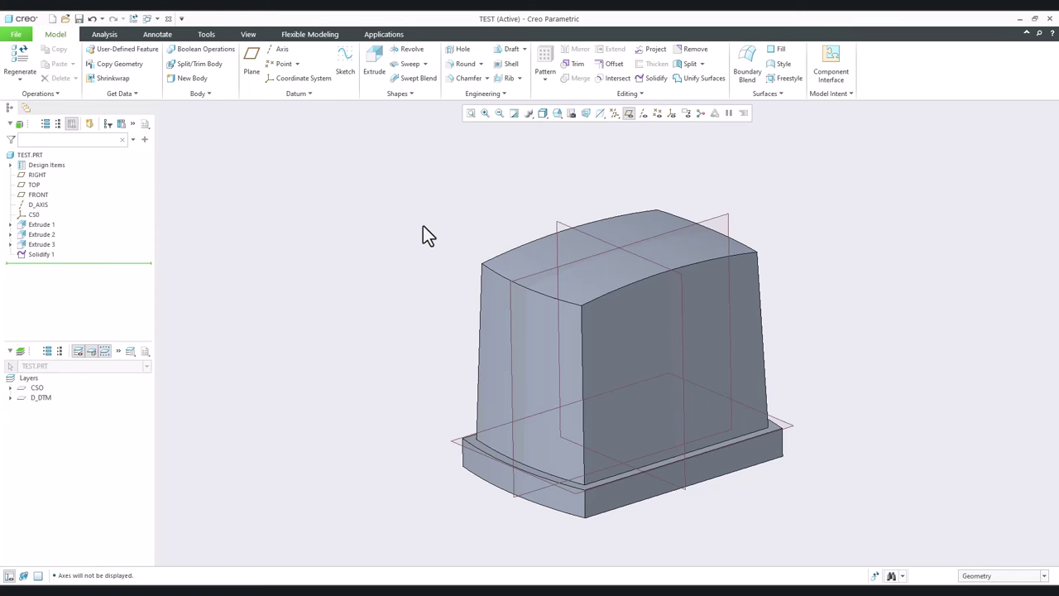
Round the base's four vertical corner edges to a radius of about 33.4 and the upper body's to about 85.2.
click(460, 67)
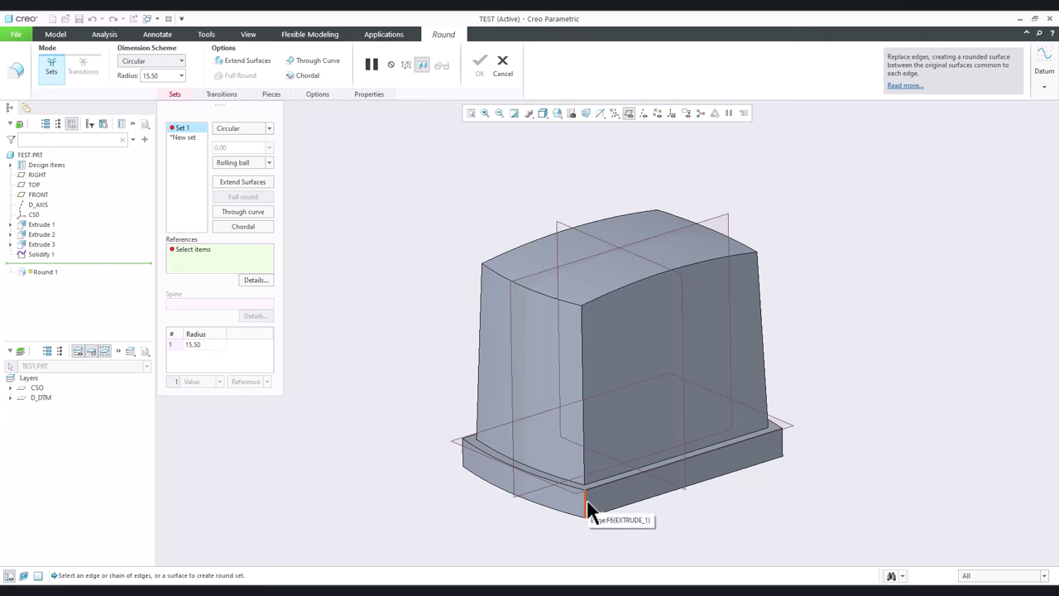
click(588, 511)
scroll(588, 511, up, 2)
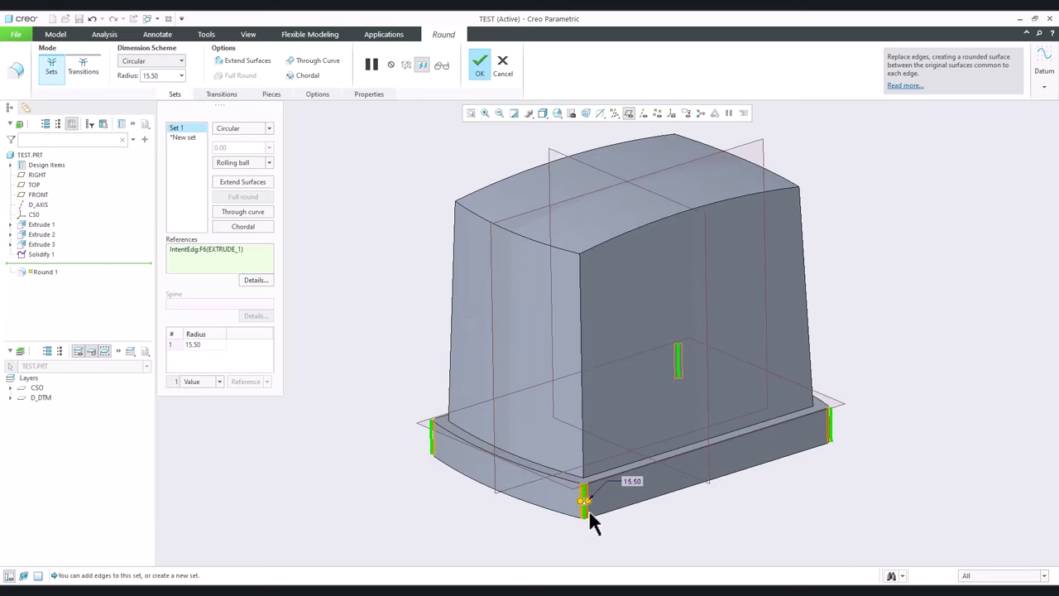
drag(597, 507, 599, 507)
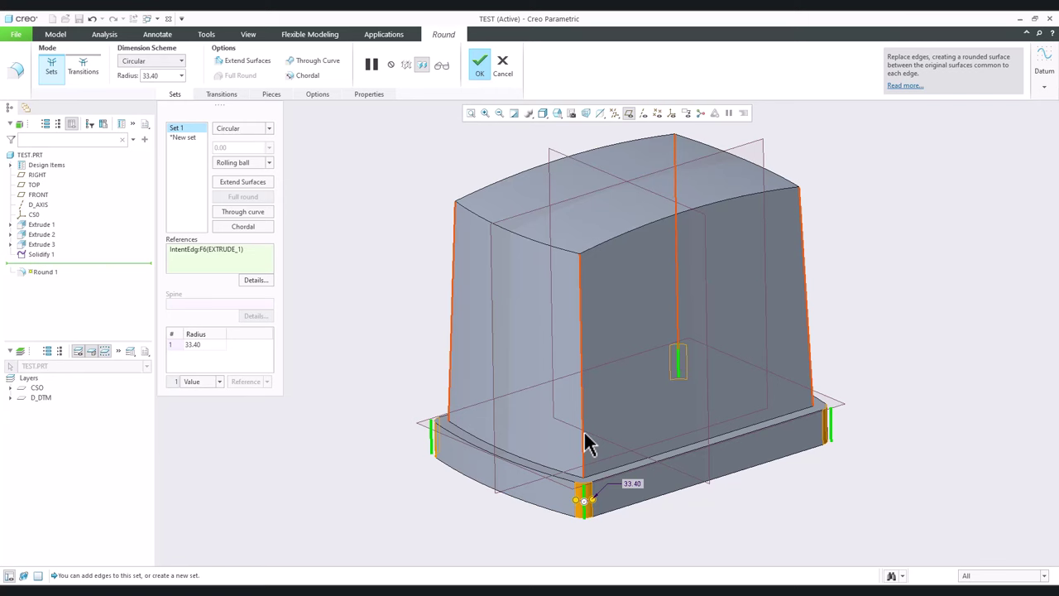
click(588, 418)
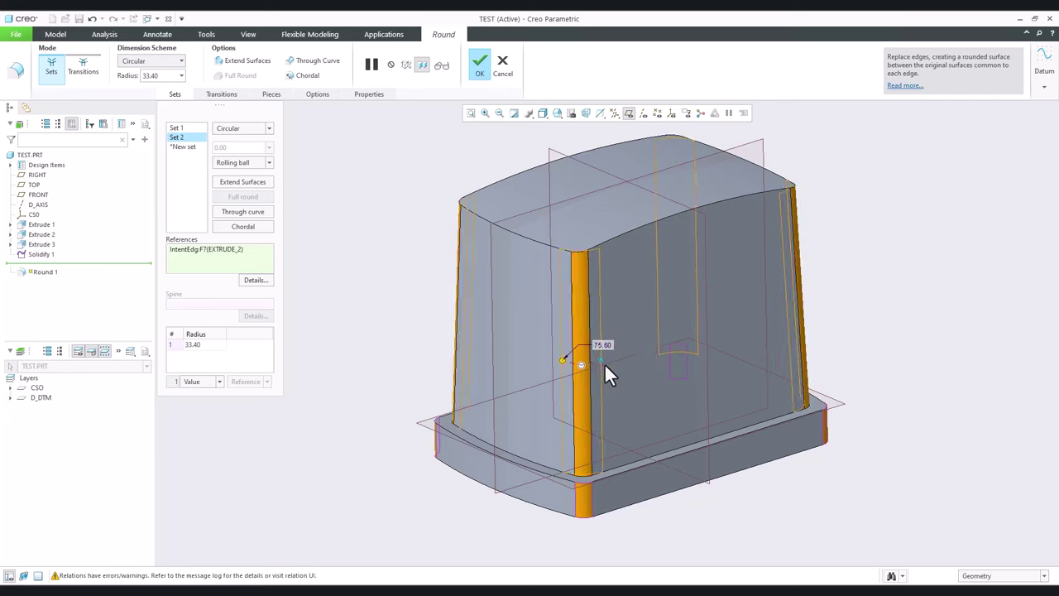
drag(603, 364, 610, 371)
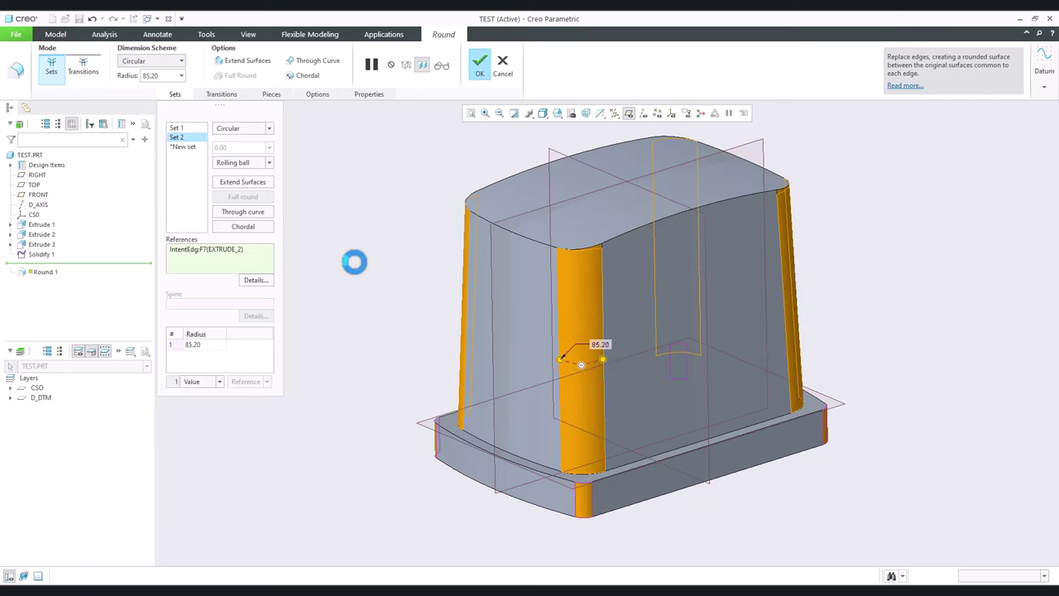
middle_click(391, 325)
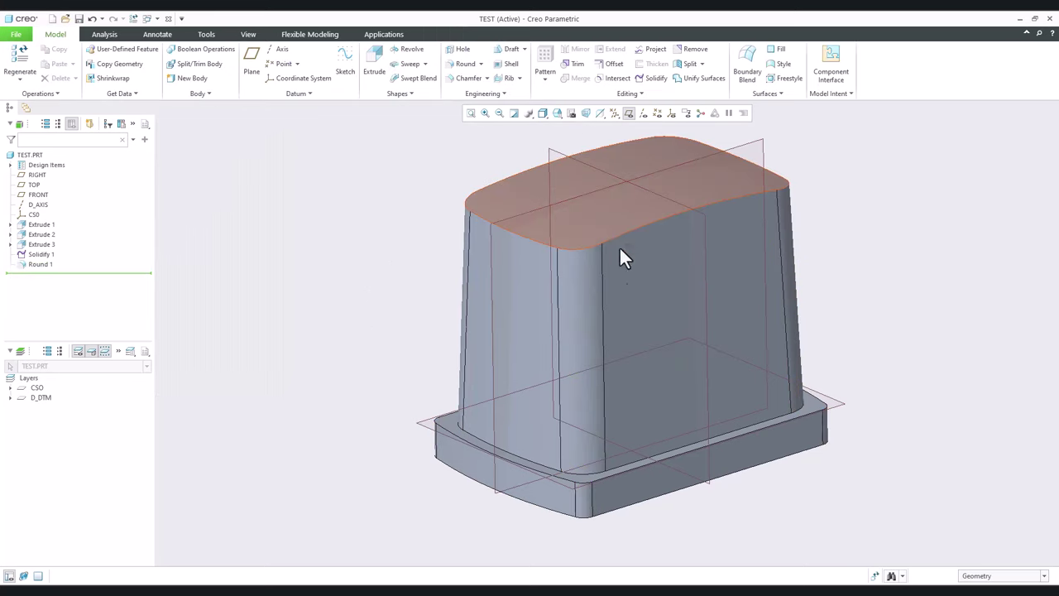
Round the edge loop around the body's arched top to a radius of about 77.6.
click(460, 67)
click(533, 249)
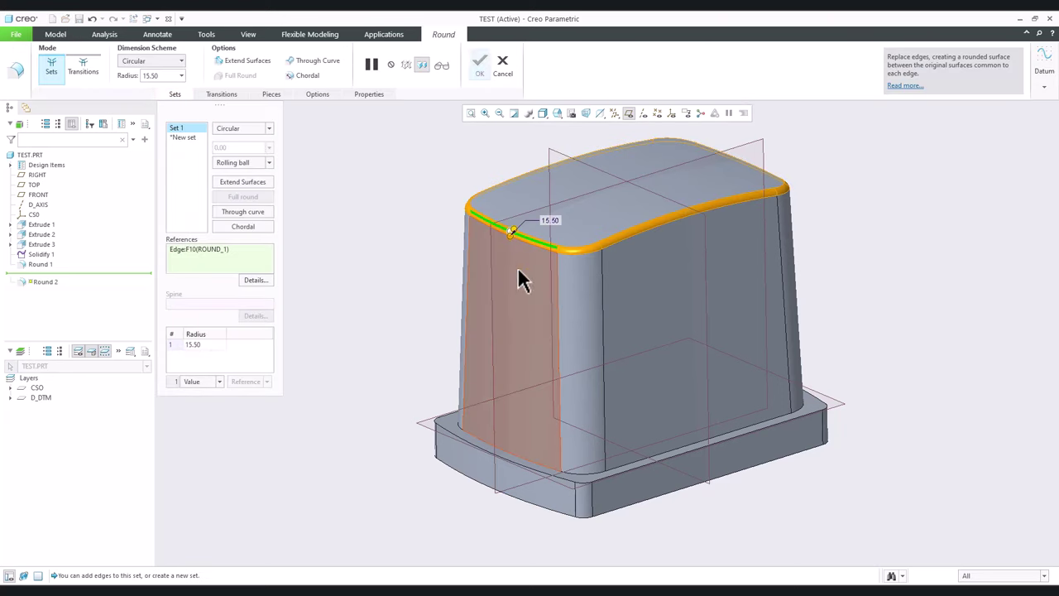
drag(513, 256, 515, 262)
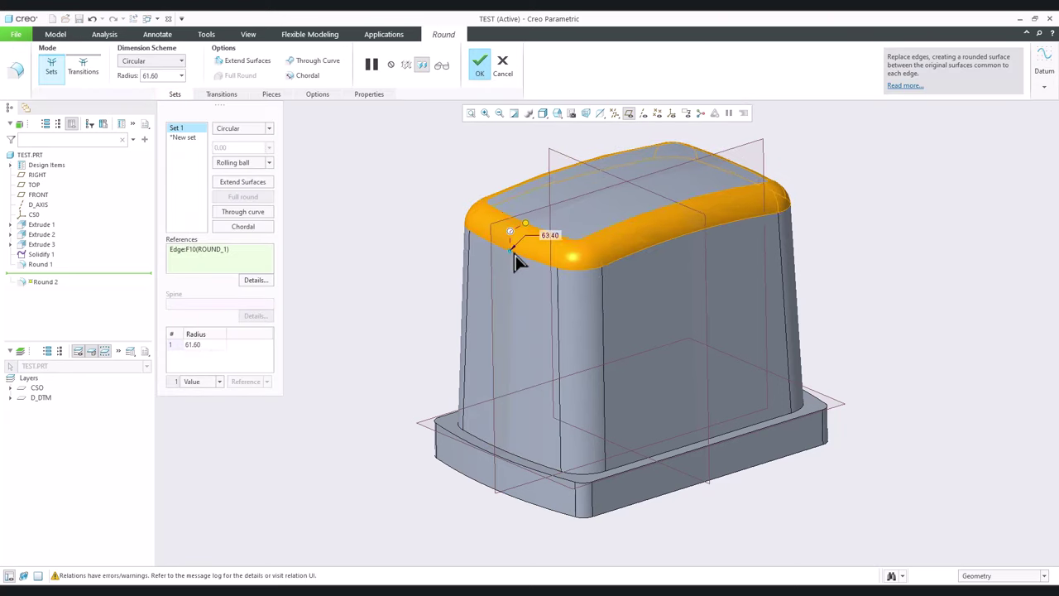
middle_click(406, 198)
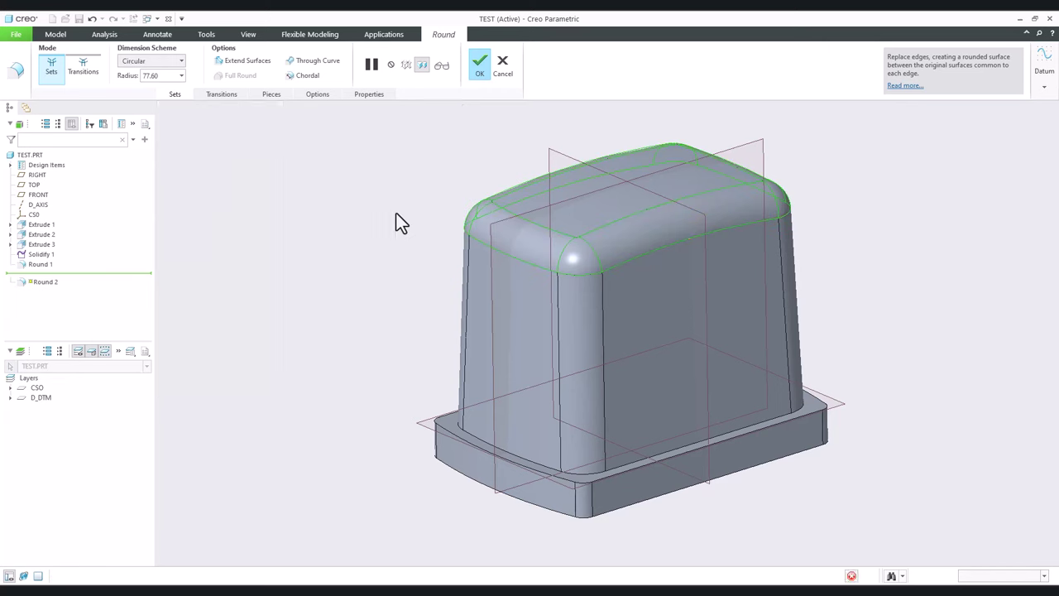
Compare the rounded body with the reference photos and examine the outlined panel on the tank's side in the photo 4.jfif.
key(alt+Tab)
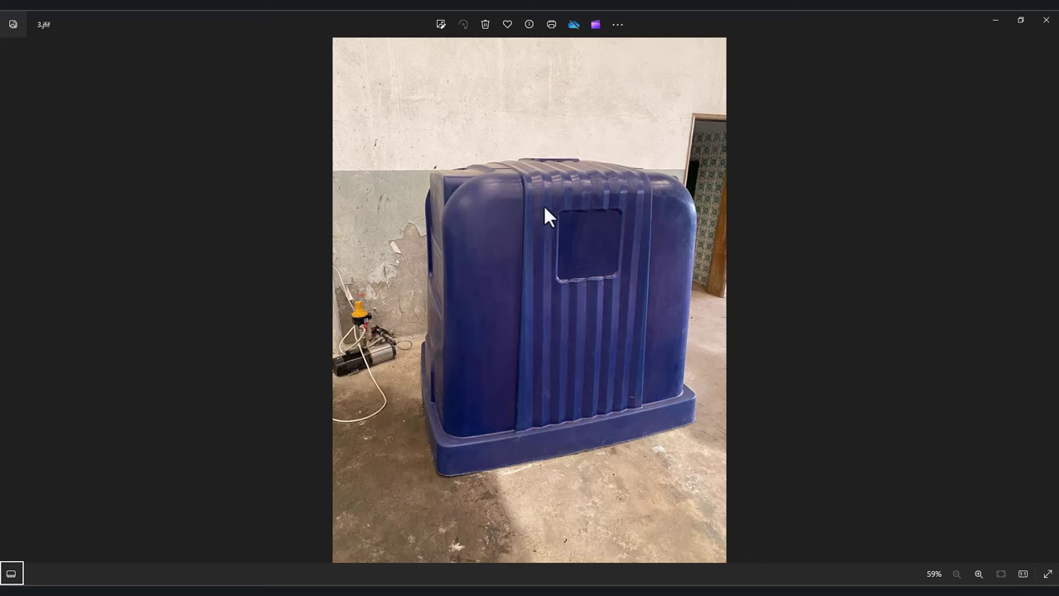
key(alt+Tab)
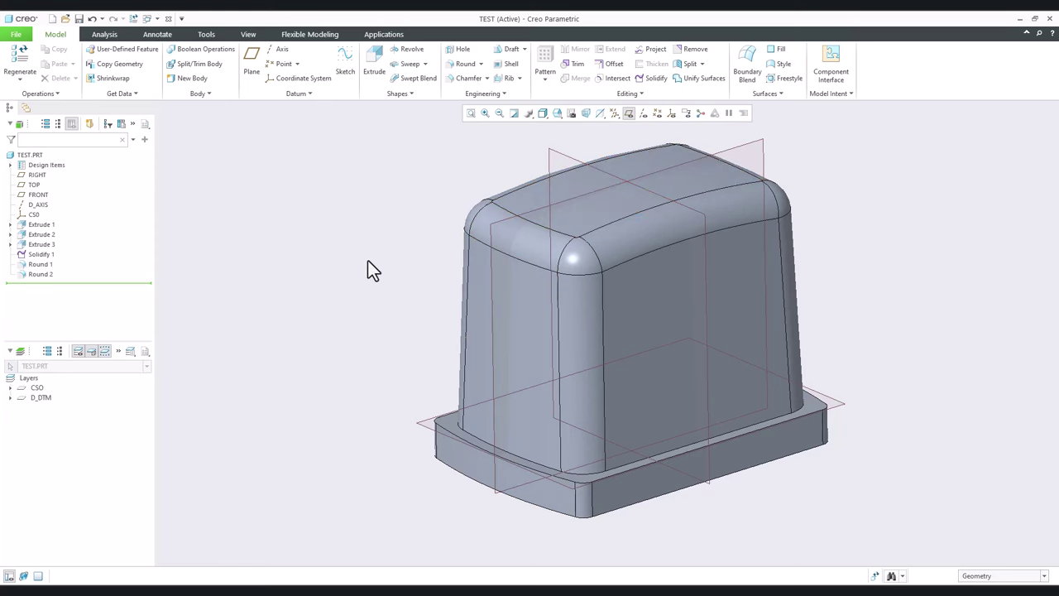
key(alt+Tab)
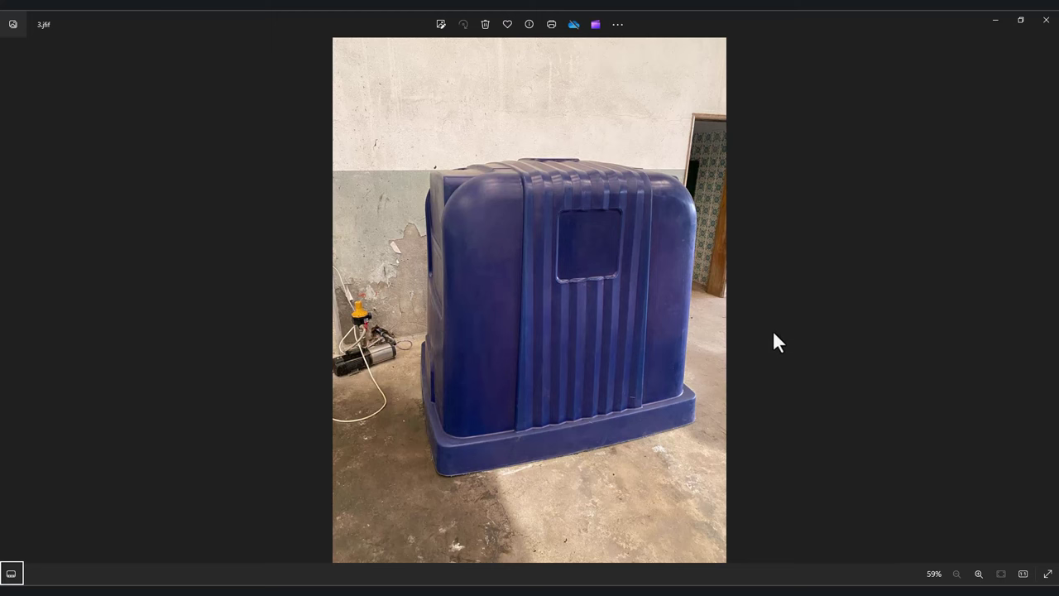
key(Right)
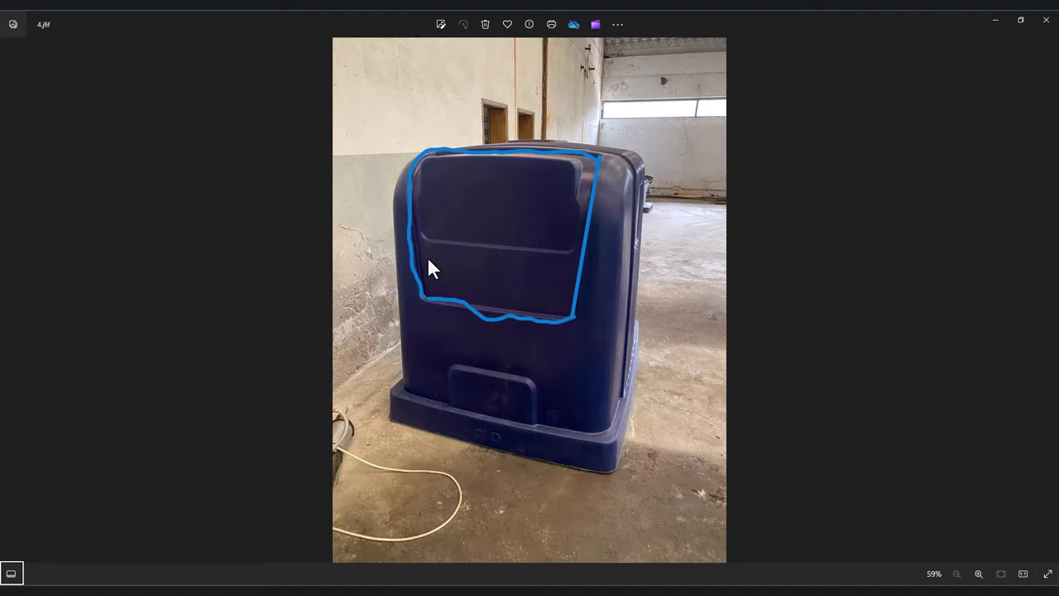
key(alt+Tab)
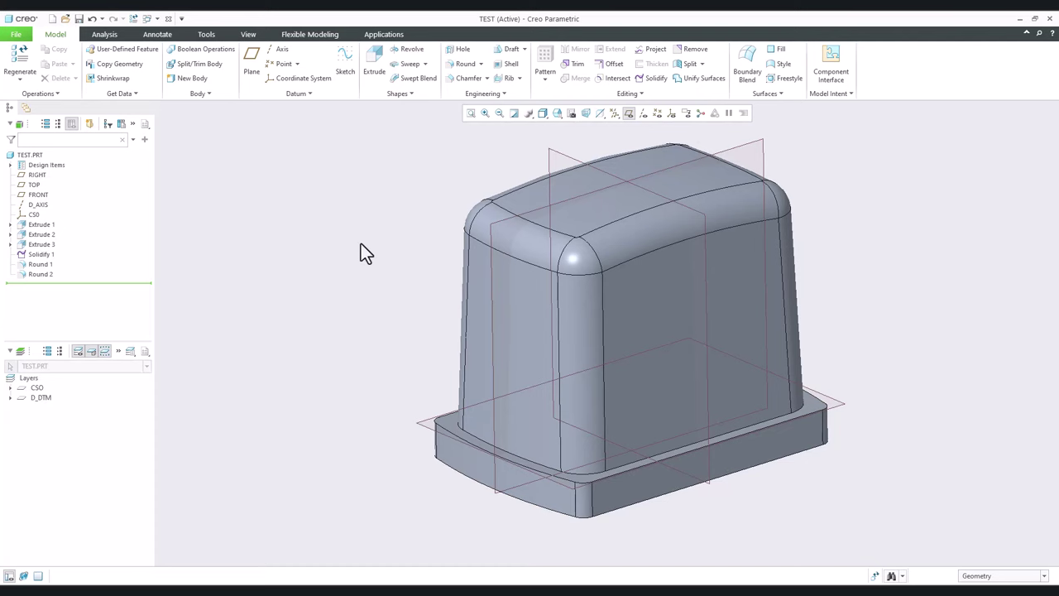
Start an Offset of the curved end face of the upper body and set its offset type to Expand.
click(629, 114)
click(612, 65)
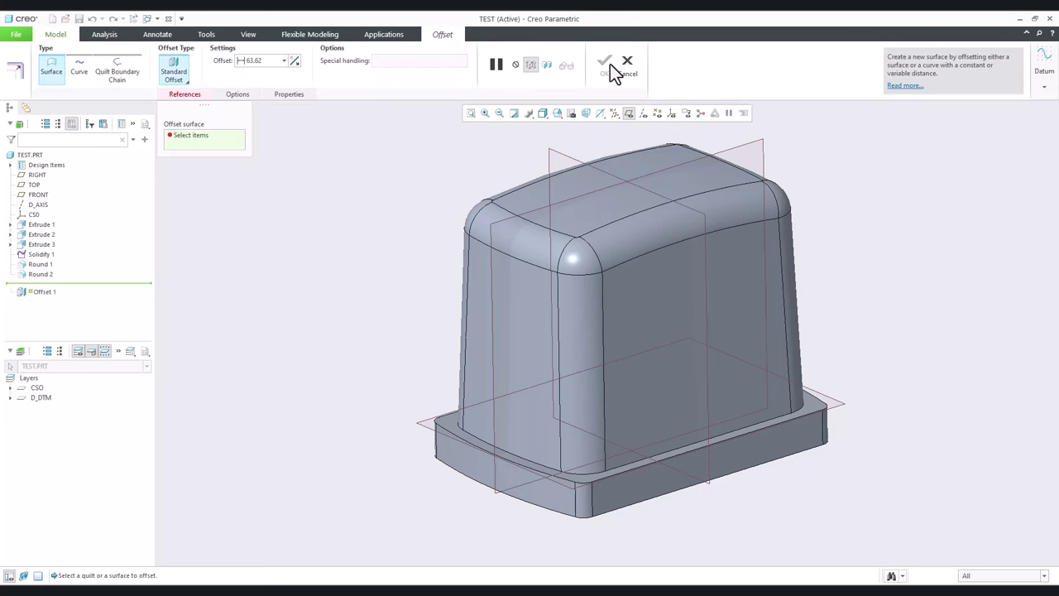
click(531, 301)
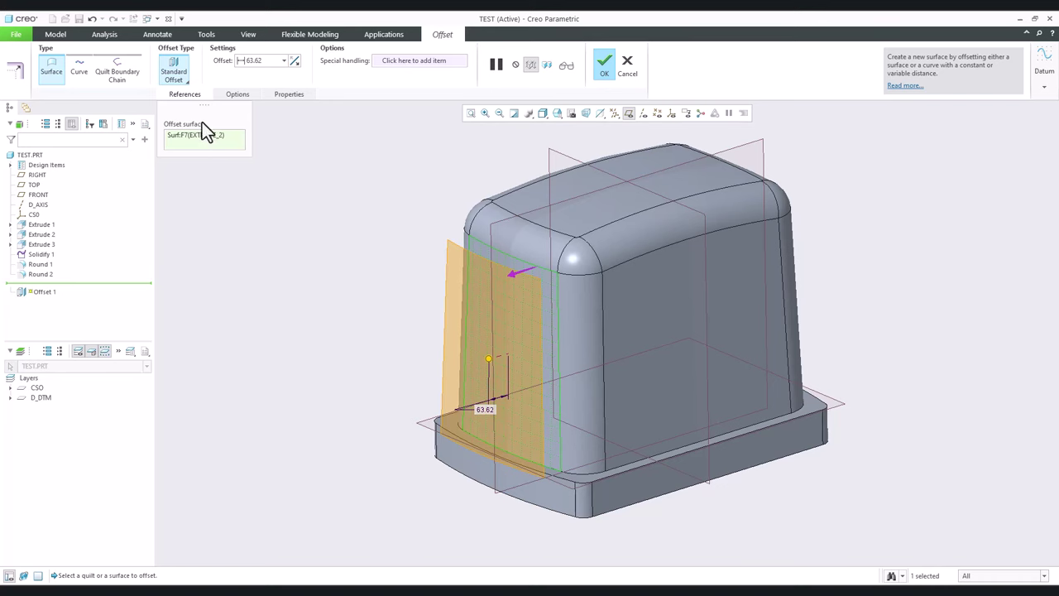
click(180, 78)
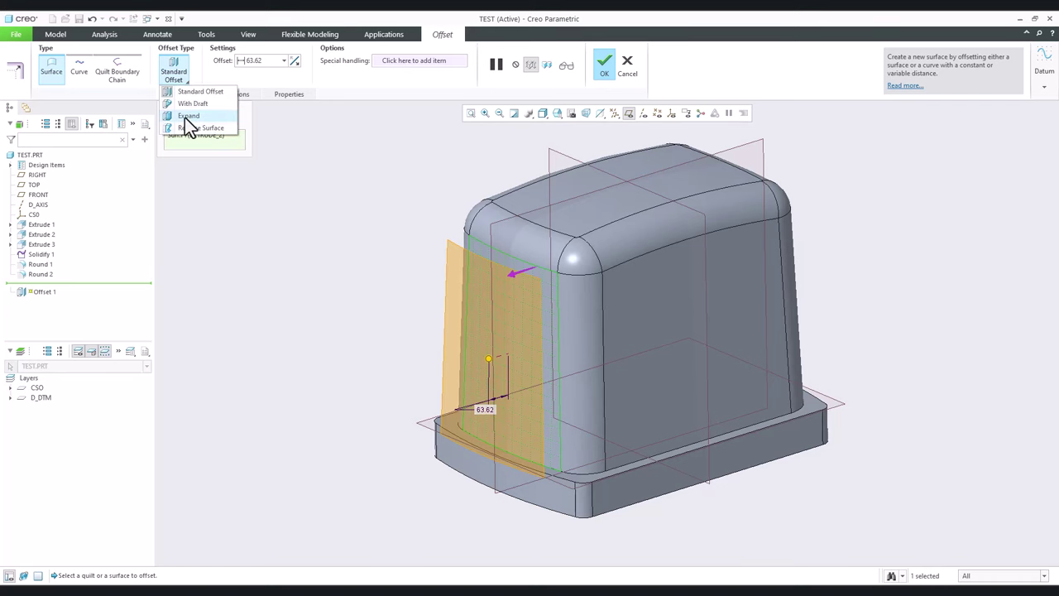
click(185, 116)
Limit the Expand offset to a Sketched Region and start its sketch on the RIGHT plane with TOP as the top reference.
click(233, 94)
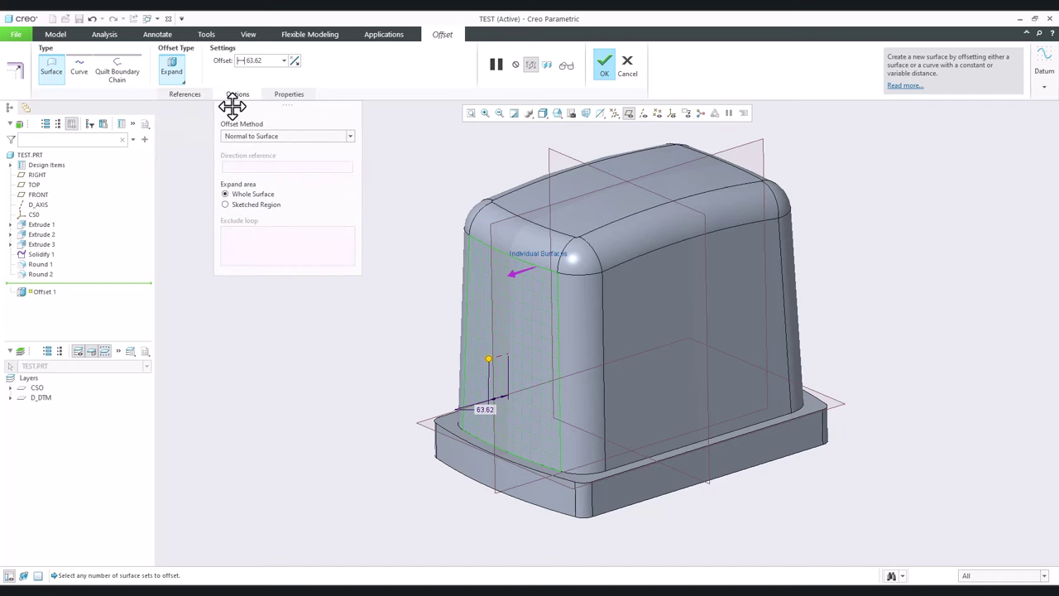
click(229, 204)
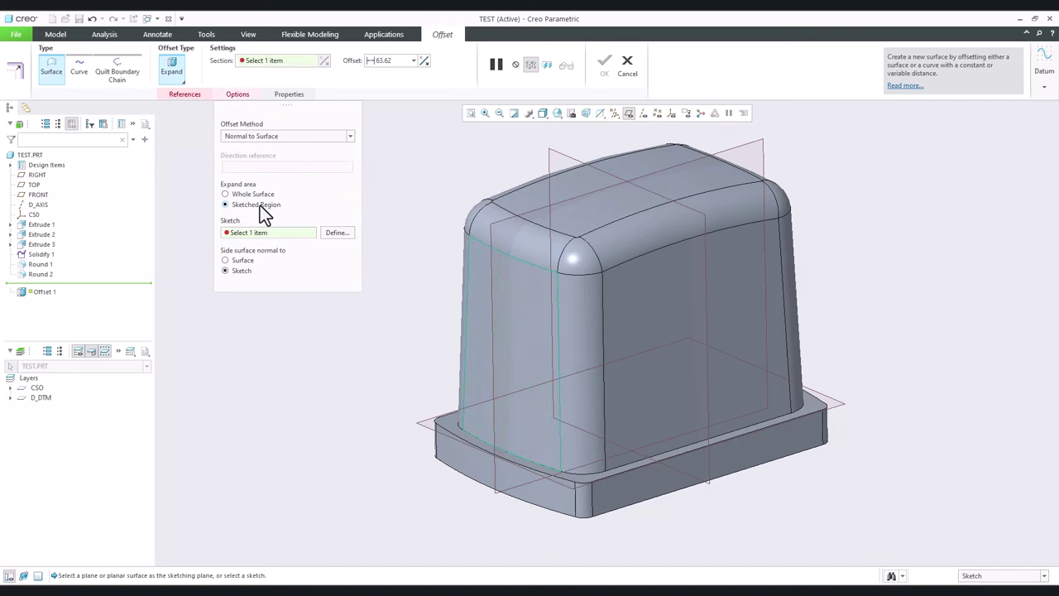
click(336, 235)
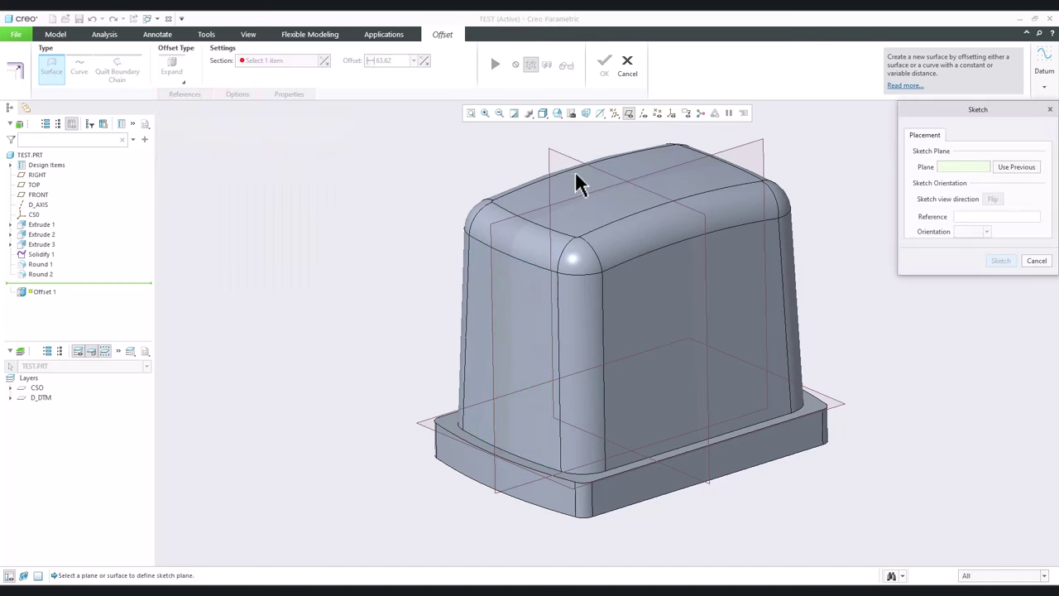
click(526, 218)
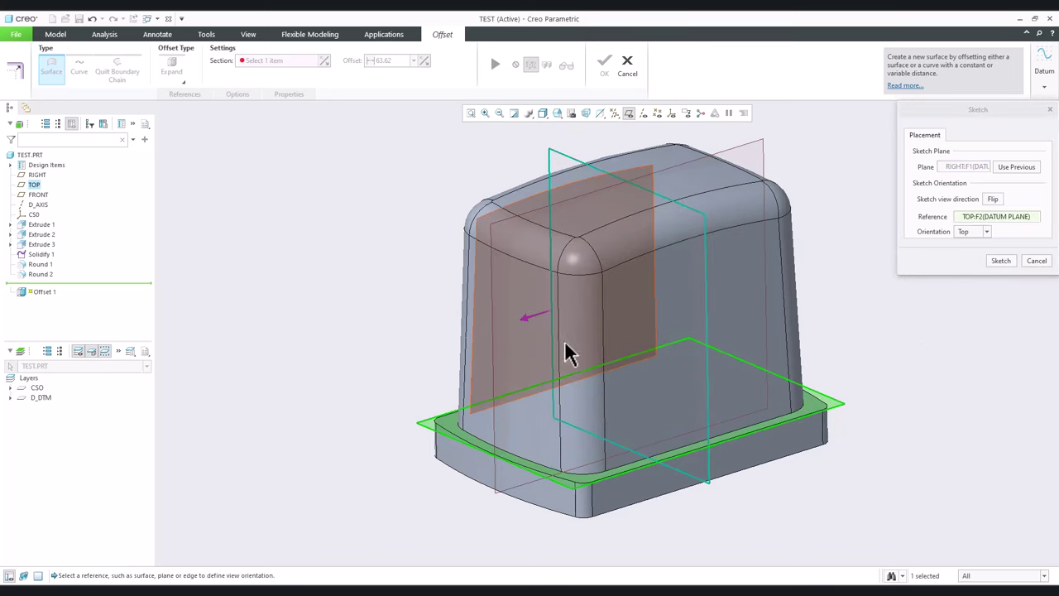
click(1000, 261)
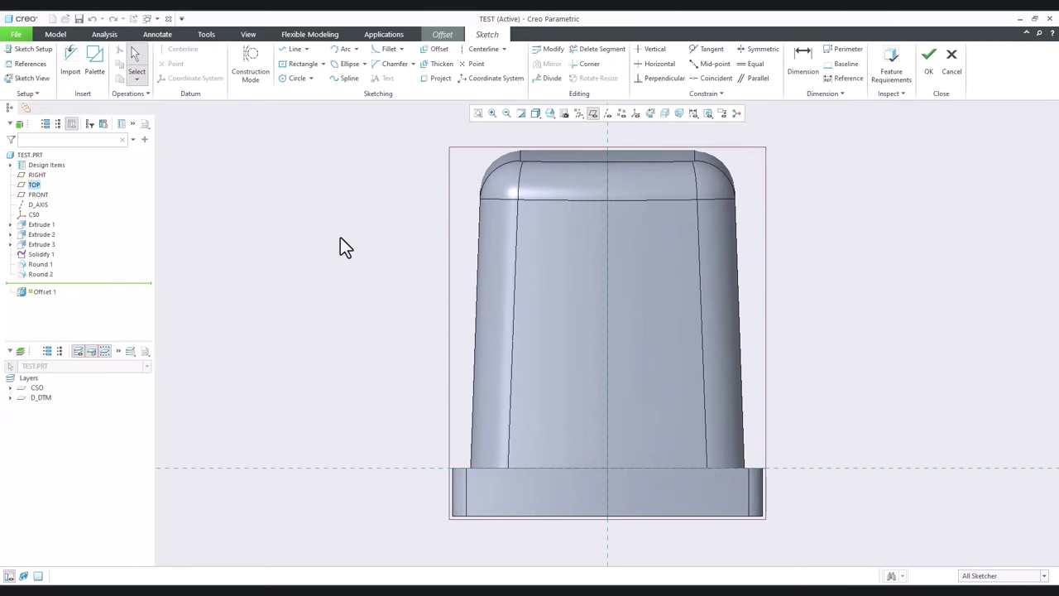
click(323, 63)
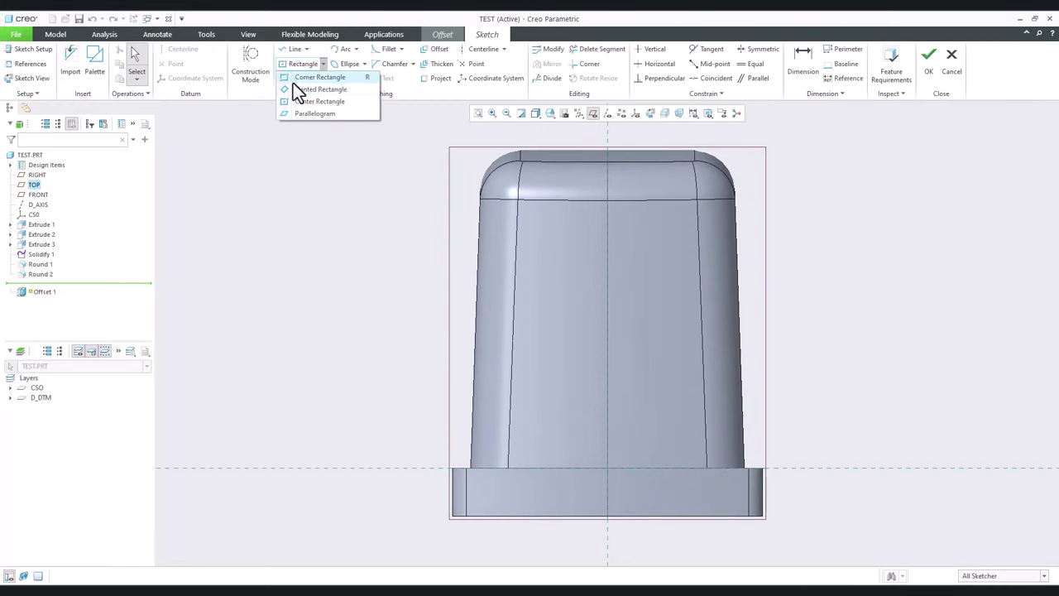
click(293, 83)
scroll(563, 186, up, 5)
scroll(521, 199, down, 2)
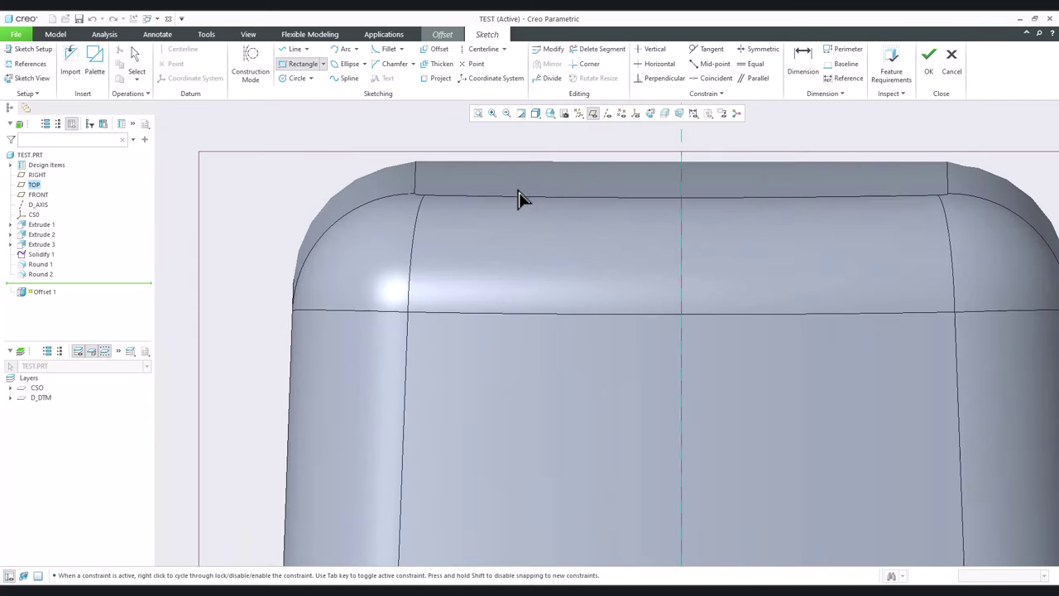
scroll(484, 217, down, 3)
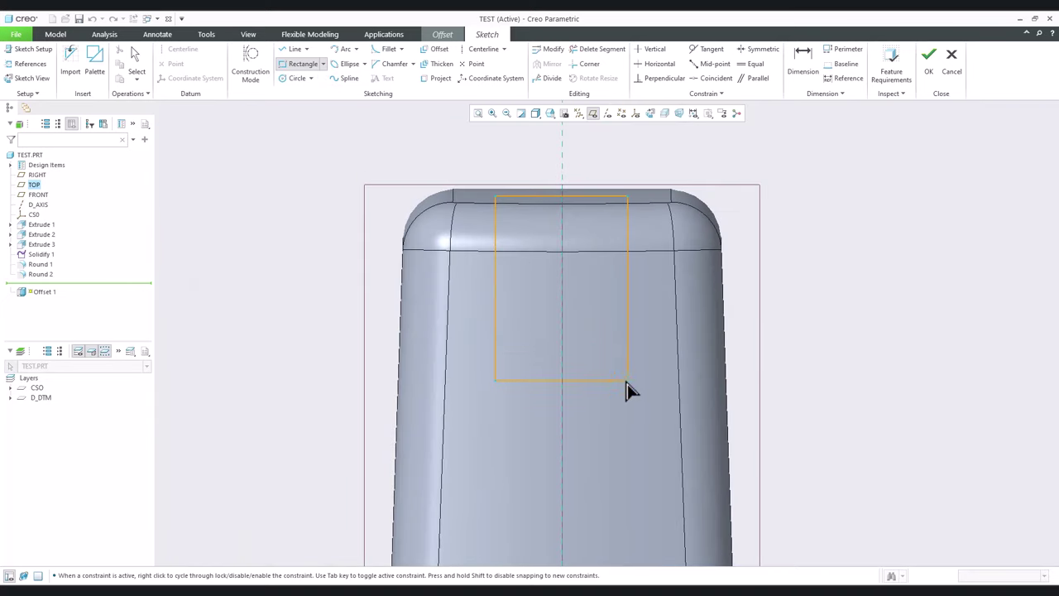
middle_click(537, 281)
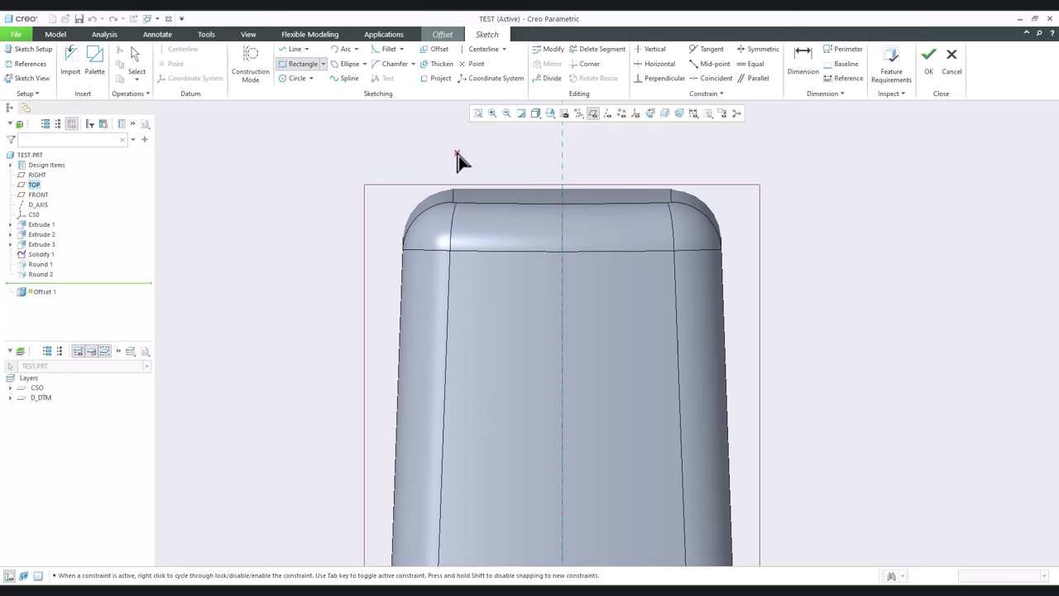
Sketch a centerline on the vertical reference and a corner rectangle symmetric about it, about 216 wide and 398 high, over the body's upper part.
click(482, 48)
click(567, 155)
click(561, 272)
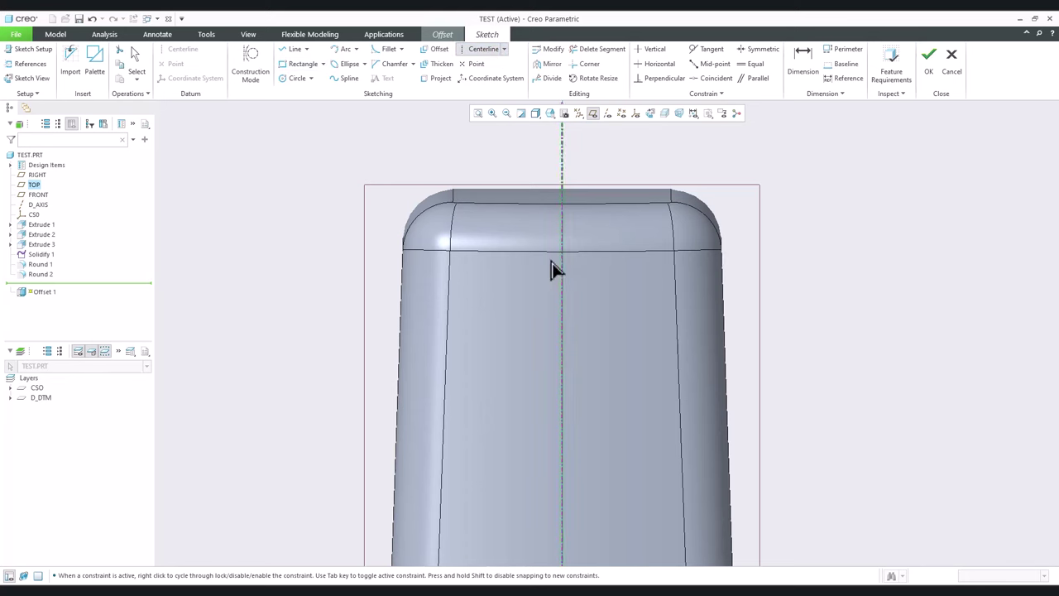
click(300, 66)
click(494, 198)
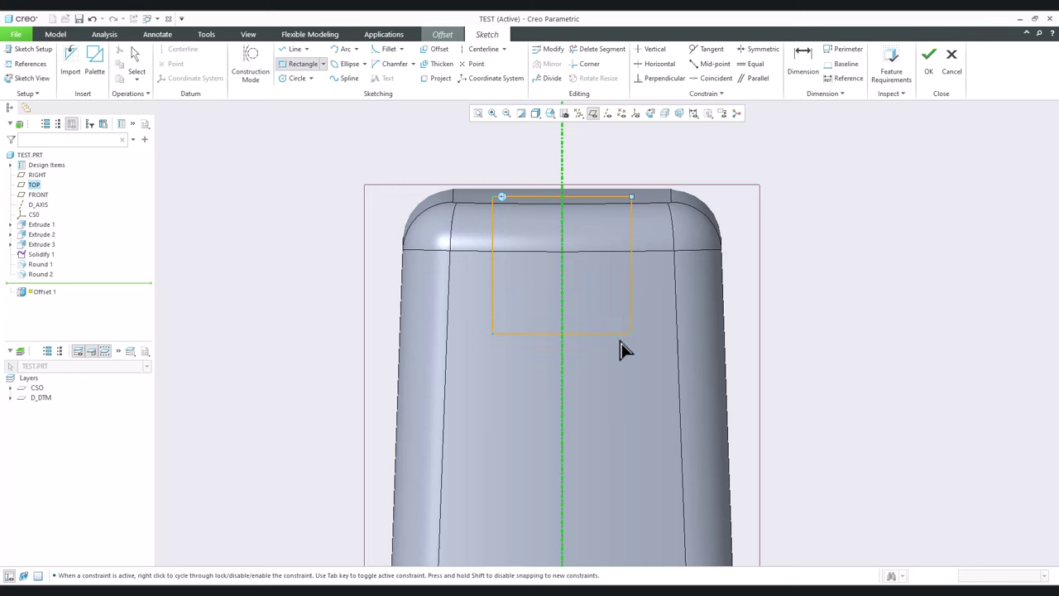
click(635, 453)
middle_click(674, 417)
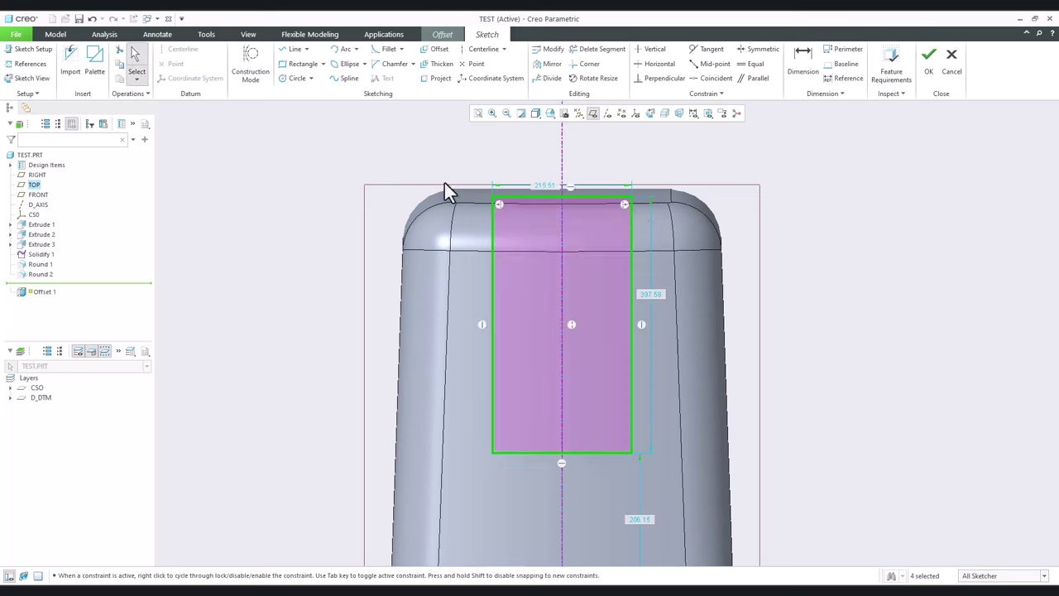
Set the rectangle's width to 250 and finish the sketch.
click(538, 196)
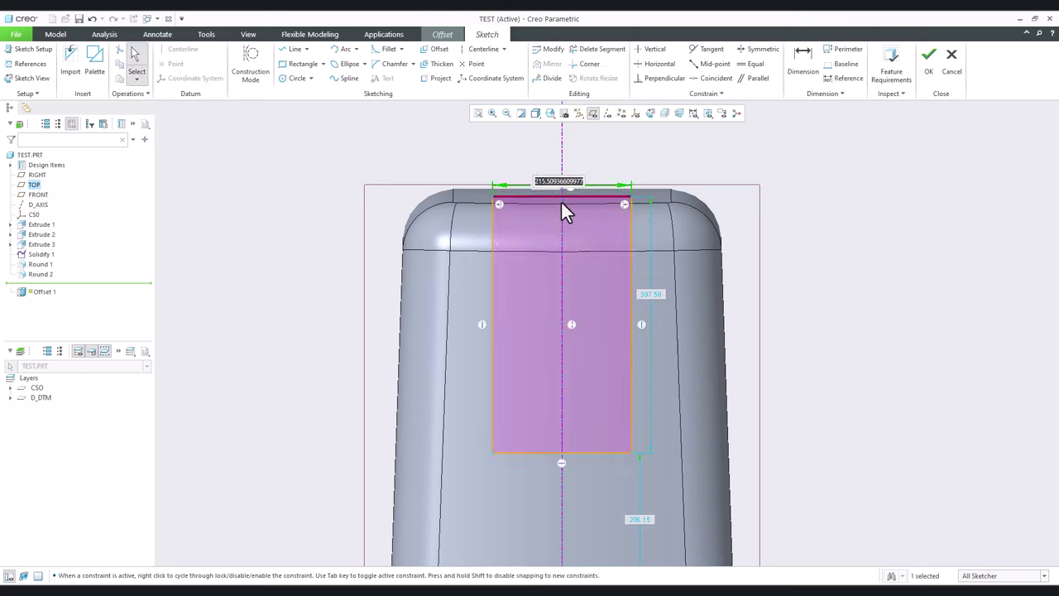
key(Return)
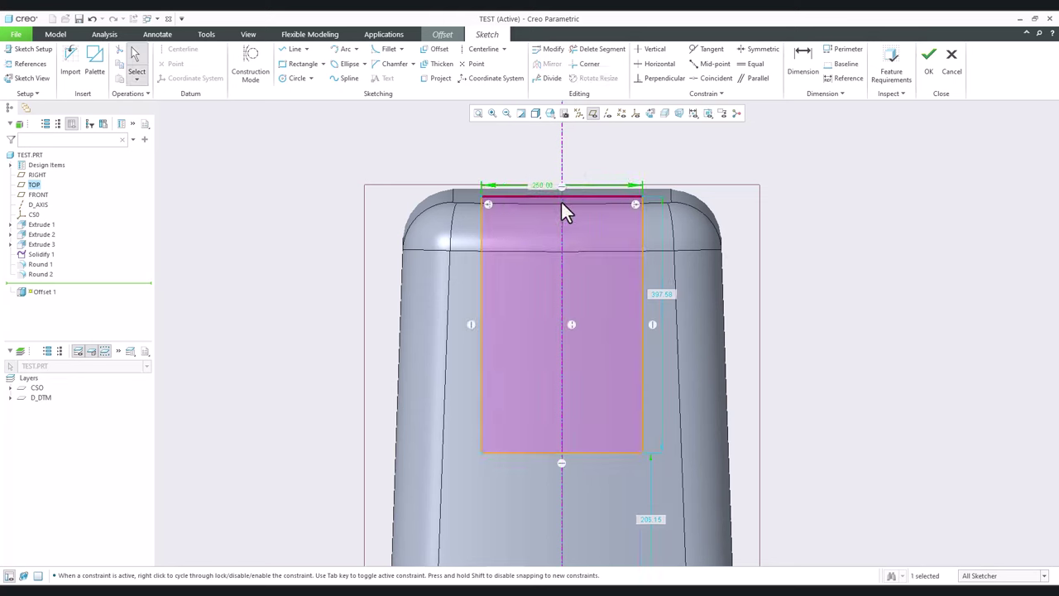
scroll(650, 299, up, 3)
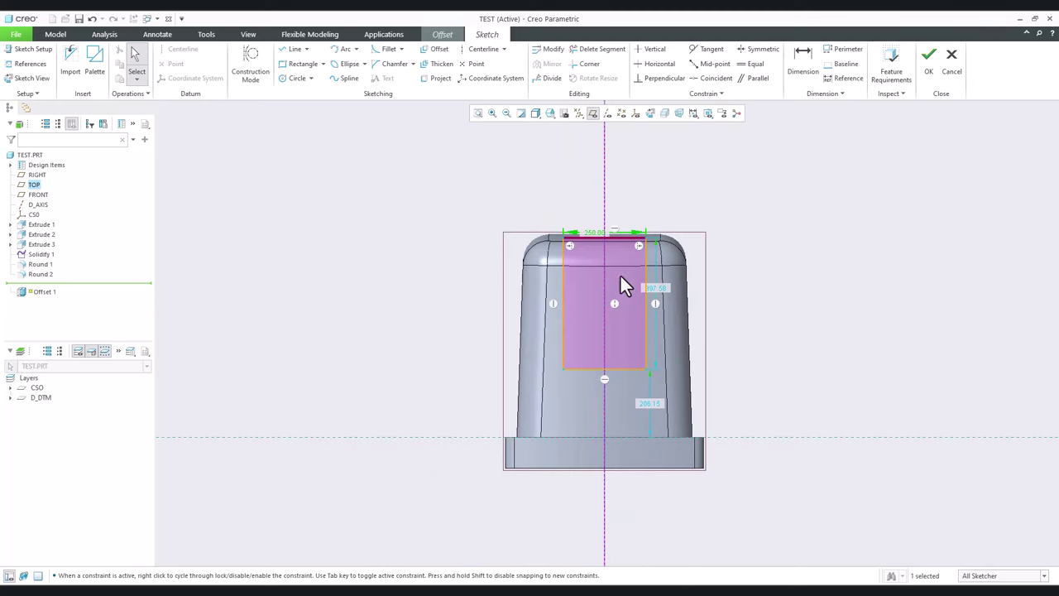
click(928, 61)
Add the rounded edge surface above the end face and the body's arched top surface to the offset surface set.
mouse_move(628, 248)
middle_down()
mouse_move(546, 310)
mouse_move(513, 290)
mouse_move(441, 301)
mouse_move(459, 306)
middle_up()
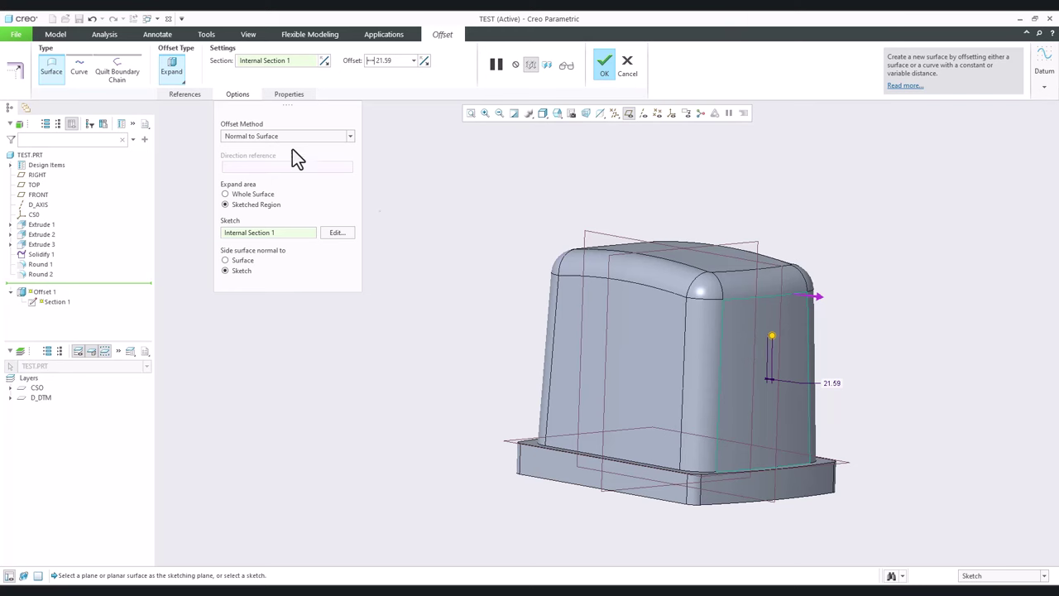
click(185, 94)
click(201, 140)
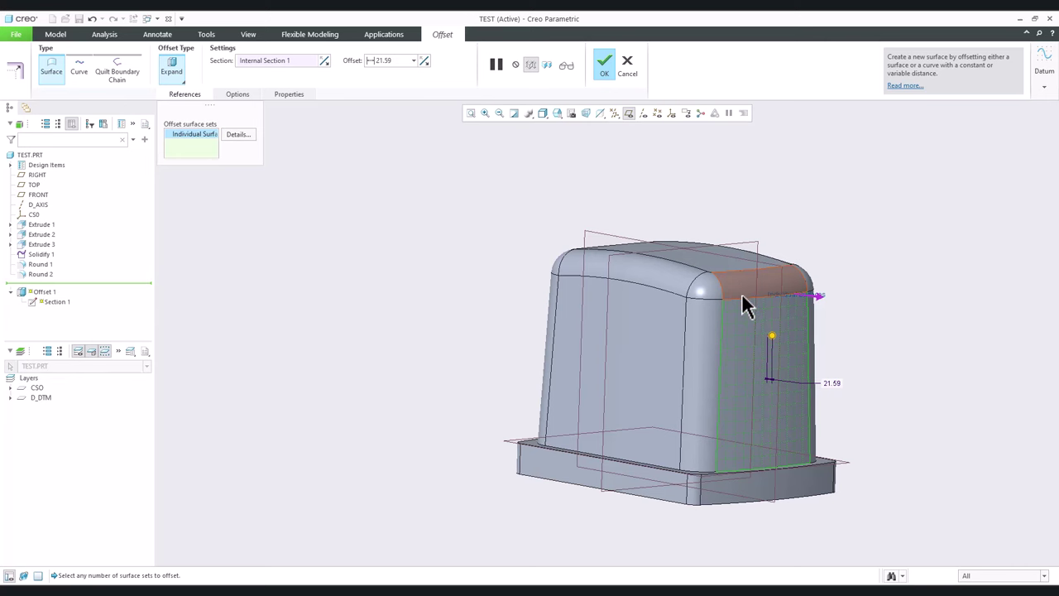
click(721, 273)
middle_drag(751, 354, 571, 350)
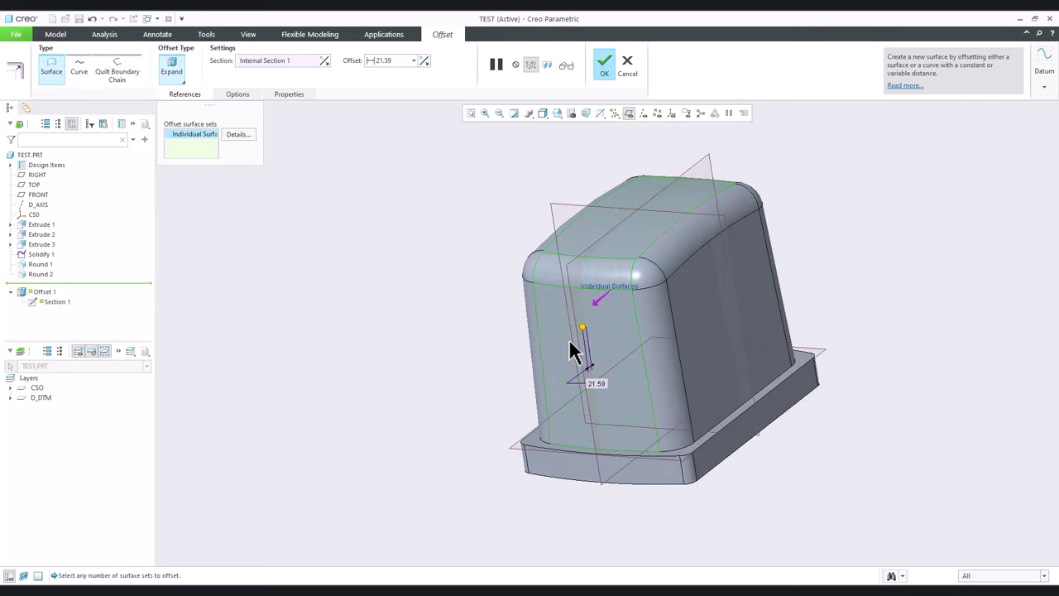
scroll(522, 339, up, 2)
Reduce the offset distance of the sketched region to about 4.70.
click(238, 93)
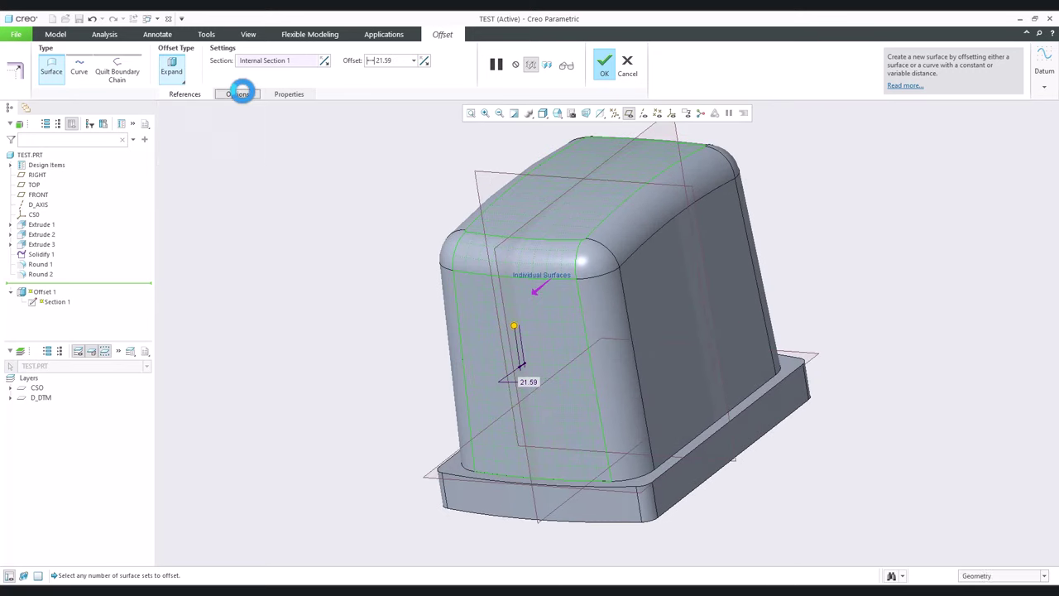
scroll(529, 314, up, 2)
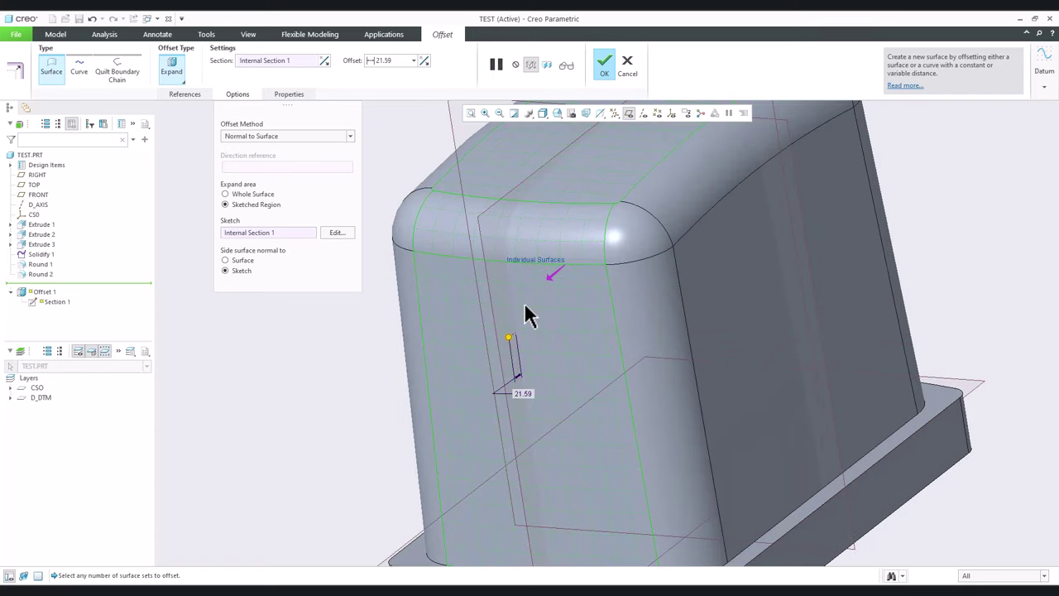
drag(509, 339, 515, 340)
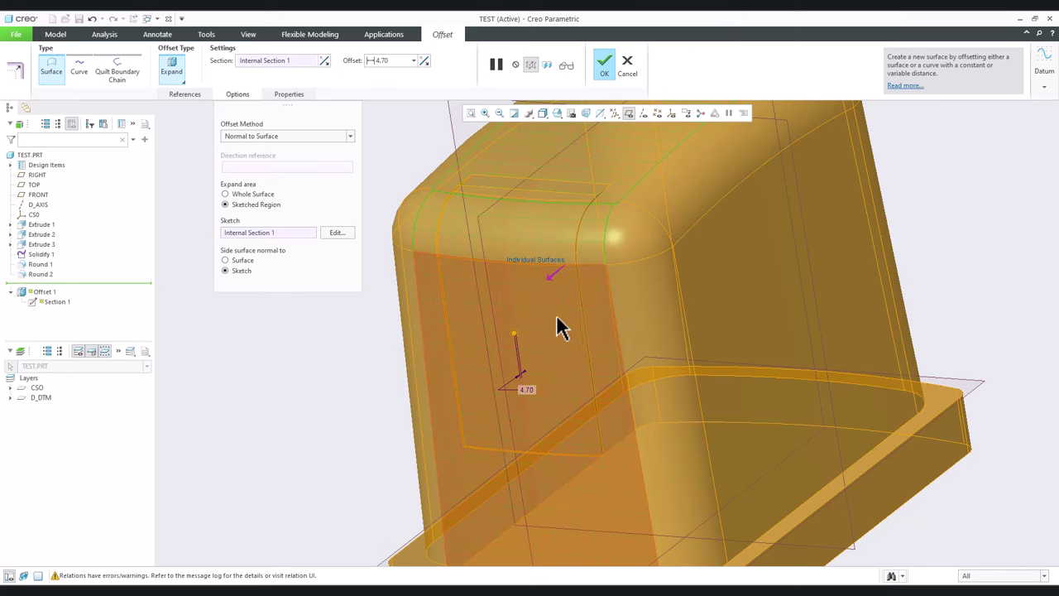
scroll(467, 175, up, 6)
scroll(475, 273, down, 2)
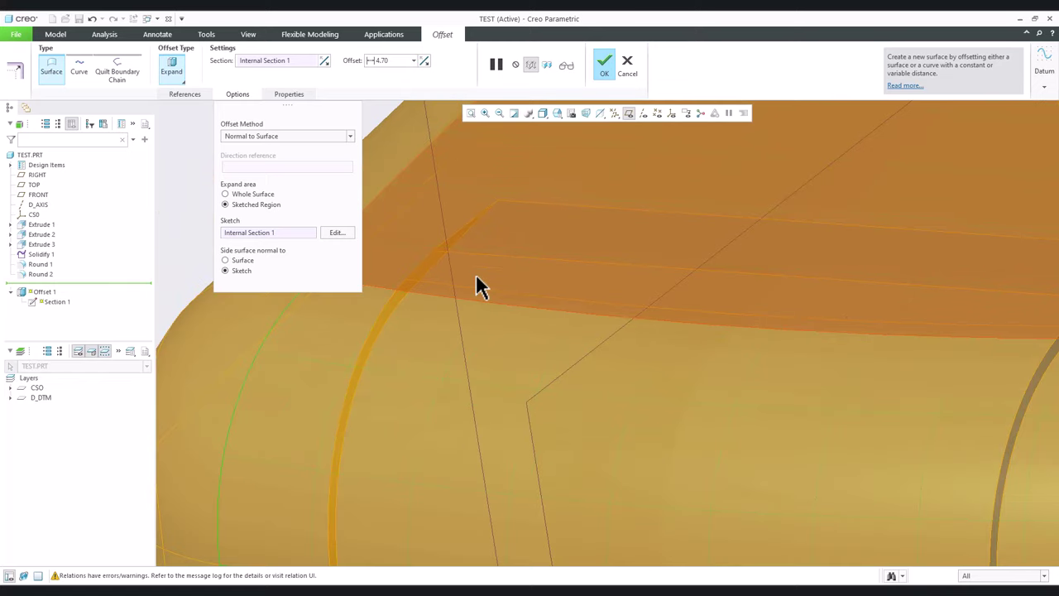
Switch the offset preview to attached geometry, hide the datum planes and inspect the recess across the rounded top edge.
click(548, 64)
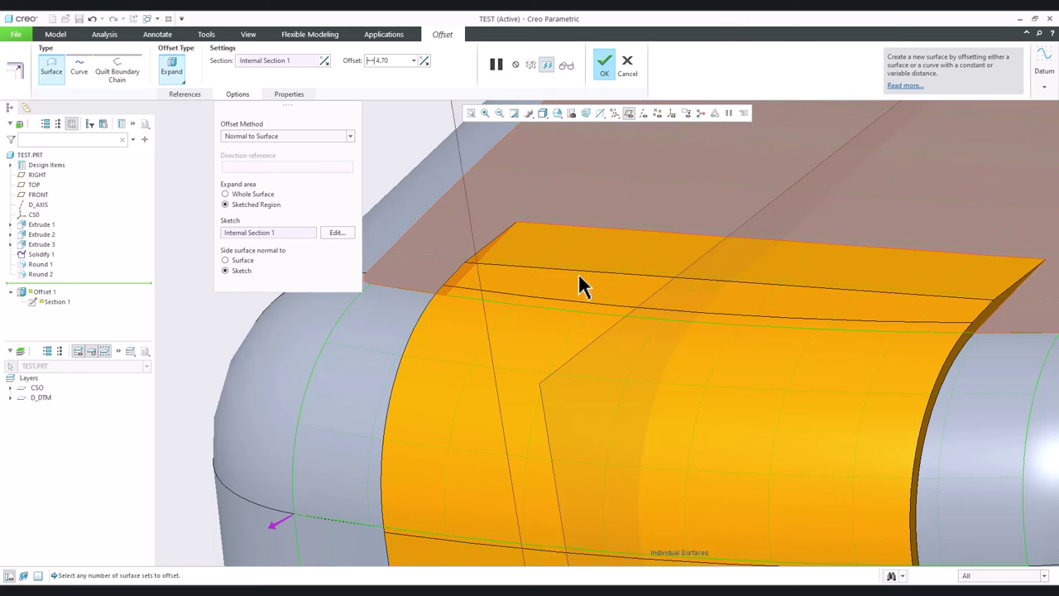
scroll(579, 283, down, 3)
click(629, 113)
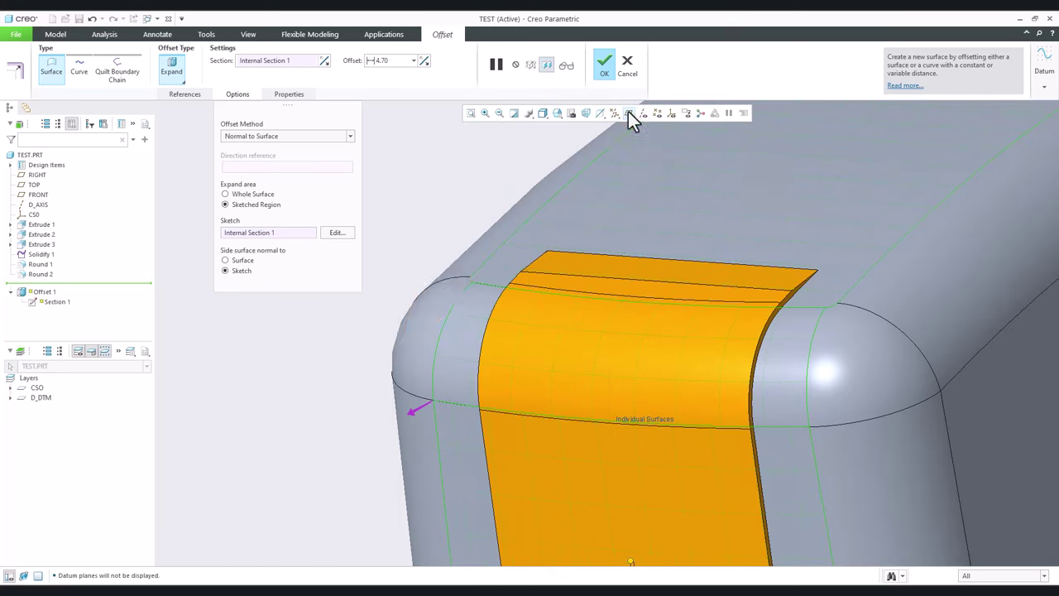
middle_drag(460, 300, 445, 367)
scroll(447, 366, up, 2)
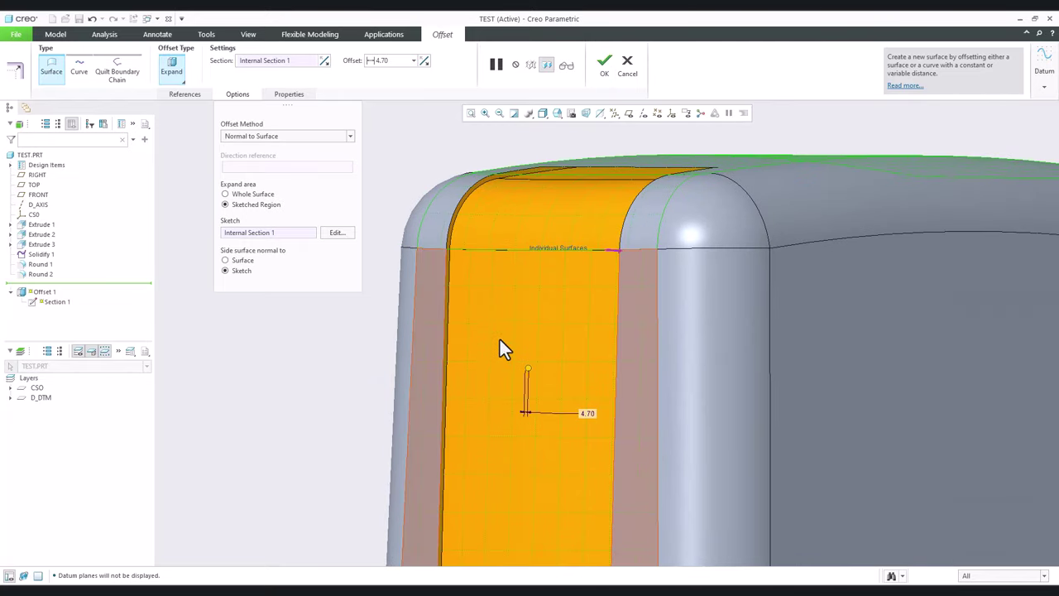
mouse_move(499, 315)
middle_down()
mouse_move(503, 331)
mouse_move(530, 306)
mouse_move(546, 142)
mouse_move(567, 190)
middle_up()
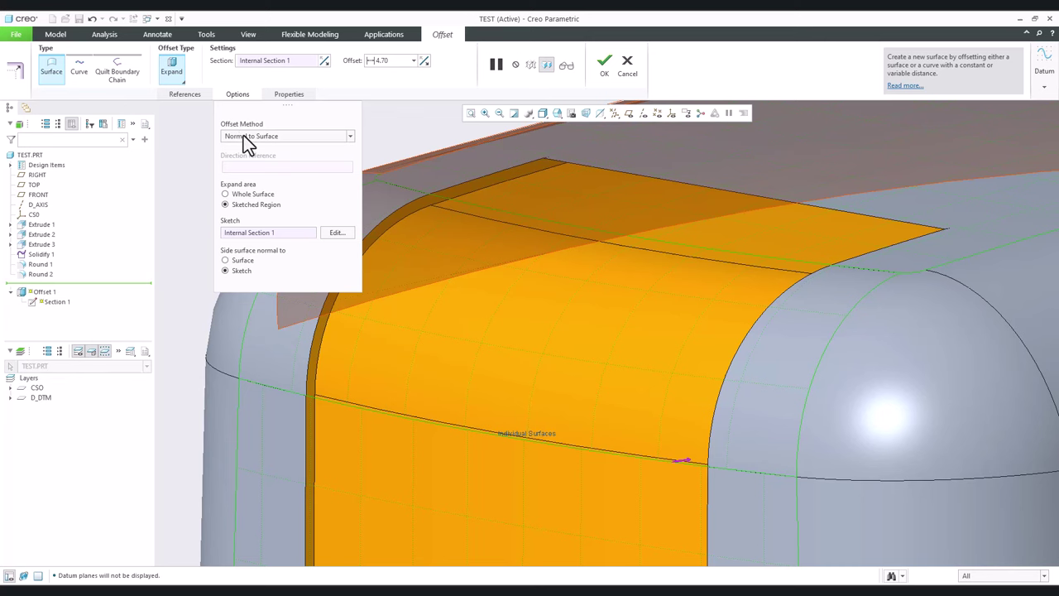
Try the Translate offset method and return to Normal to Surface.
click(244, 135)
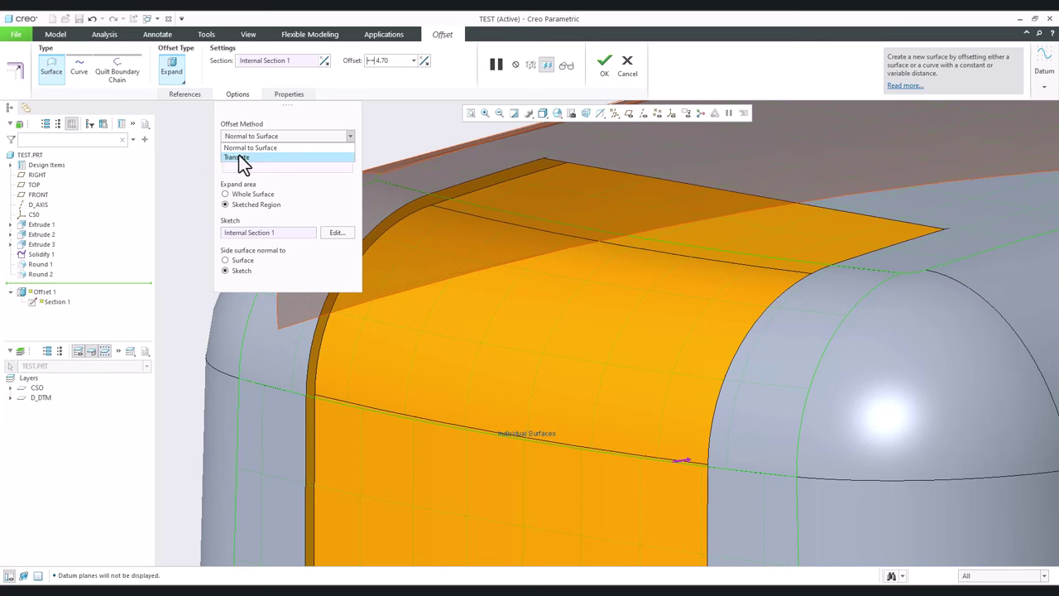
click(240, 161)
click(239, 138)
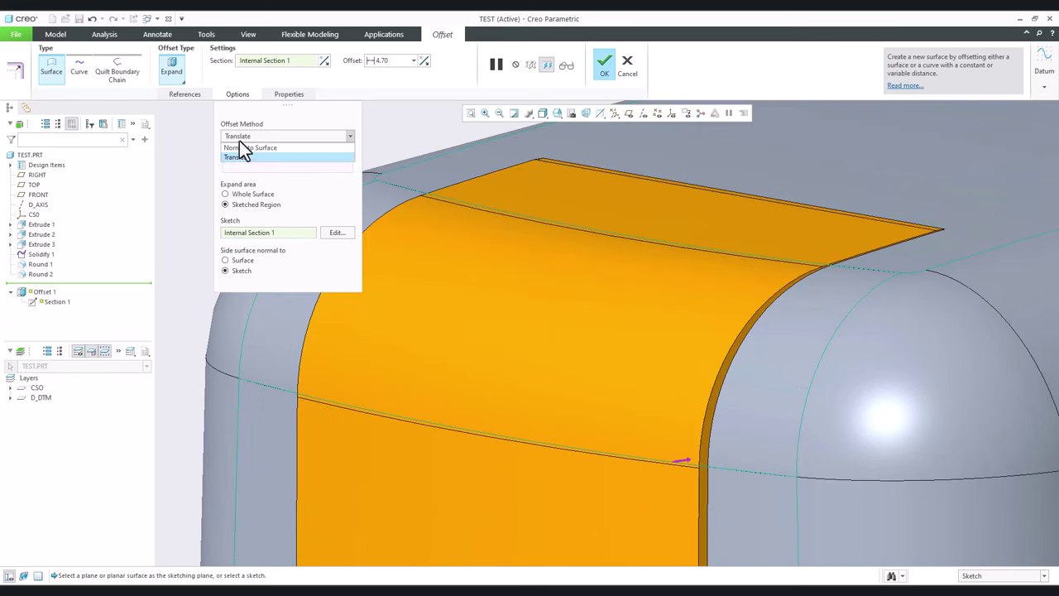
click(239, 148)
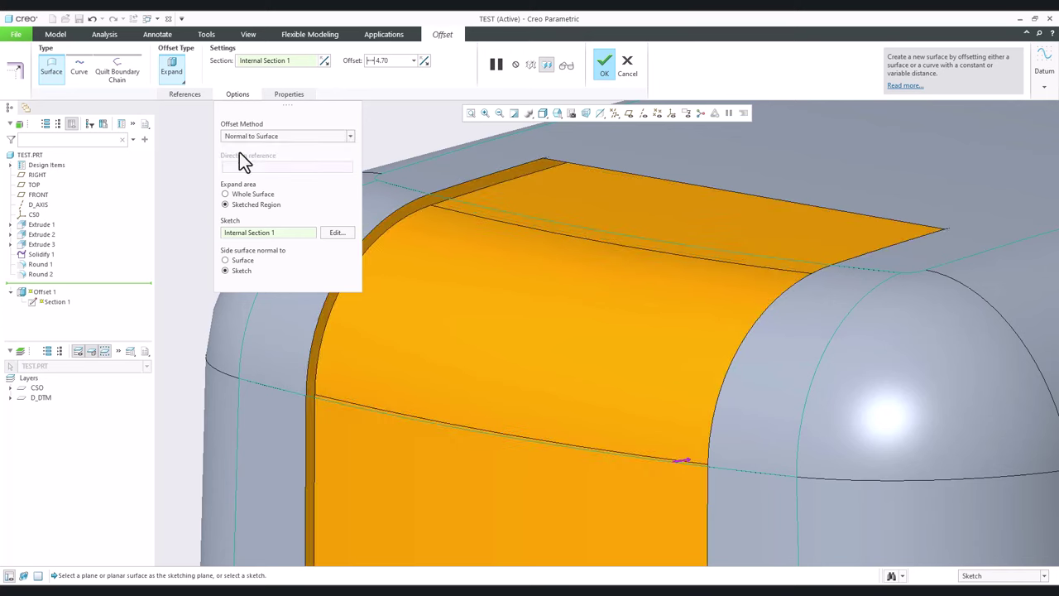
Make the offset's side surfaces normal to Surface and set its depth into the body to about 14.40.
click(235, 263)
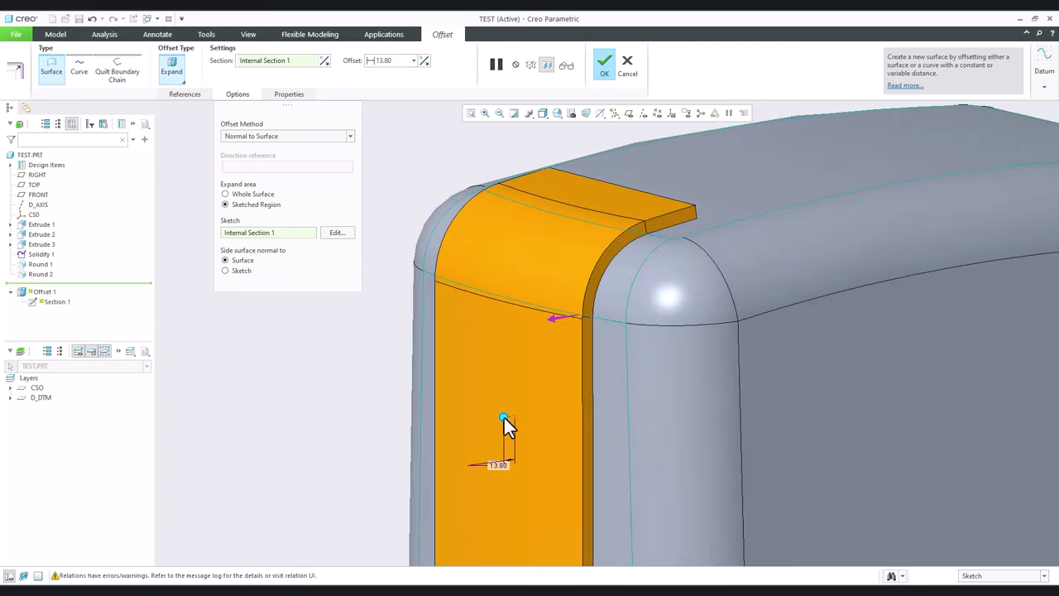
drag(522, 415, 527, 416)
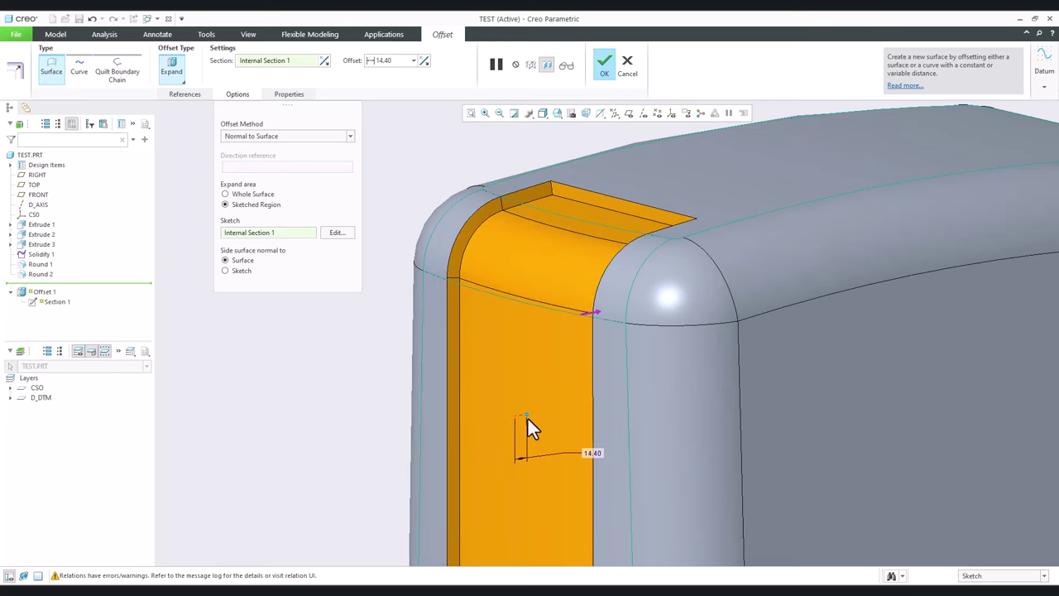
scroll(537, 402, up, 3)
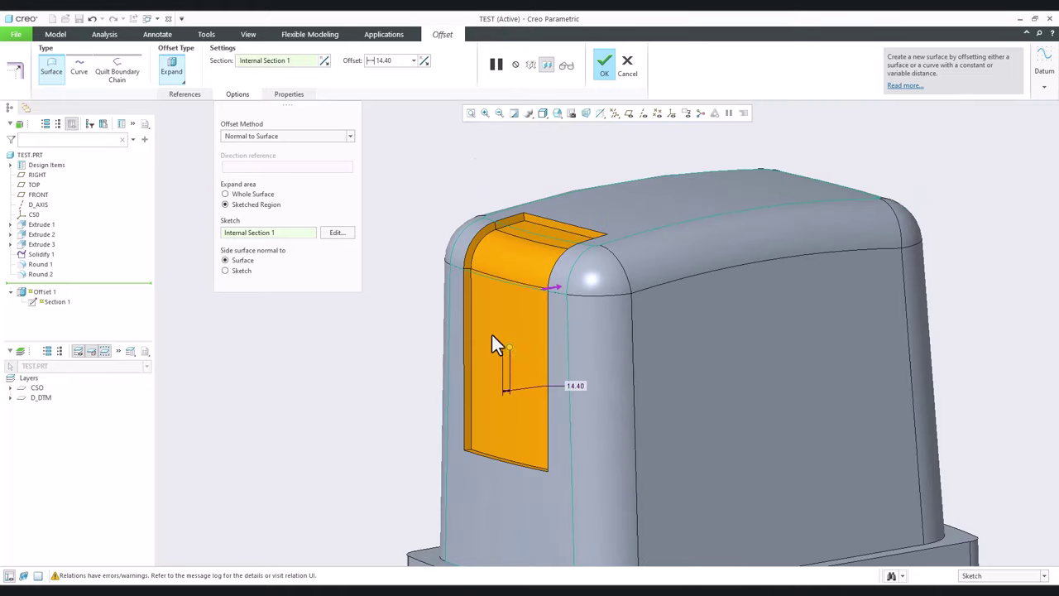
scroll(491, 365, down, 3)
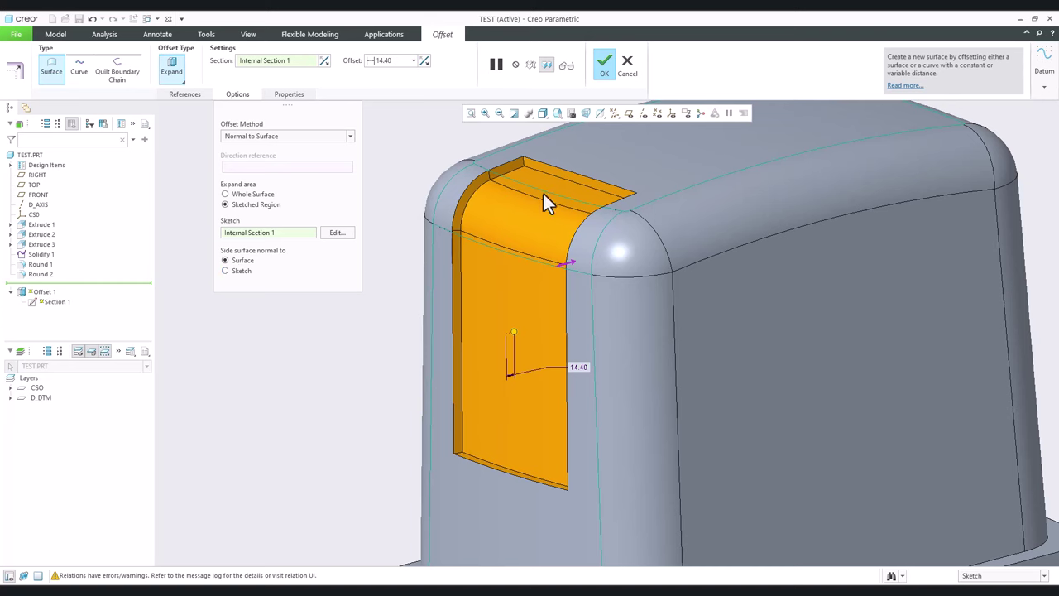
scroll(542, 263, up, 3)
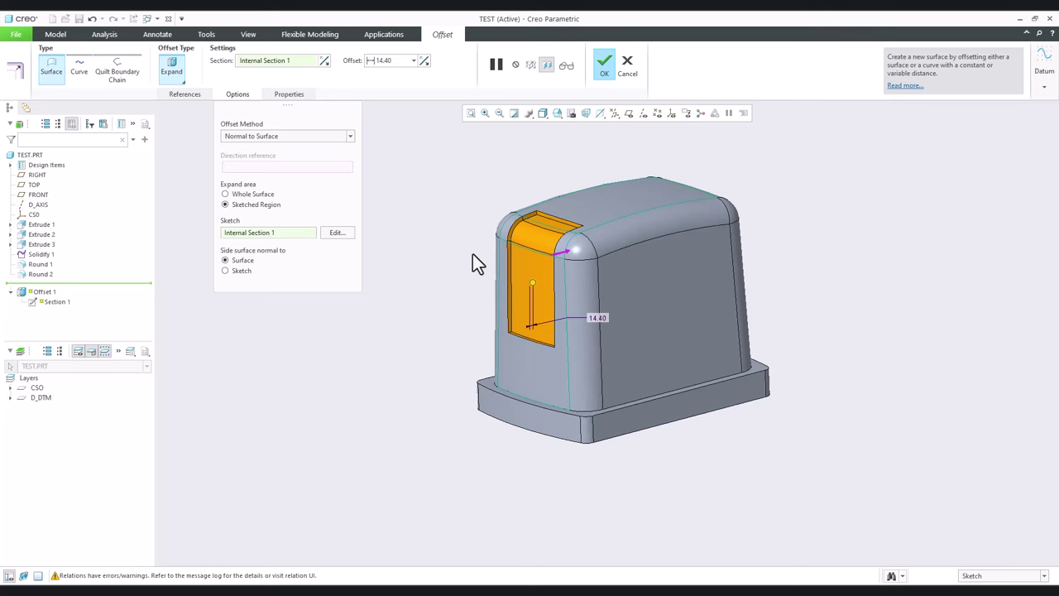
scroll(472, 253, down, 3)
scroll(603, 327, down, 1)
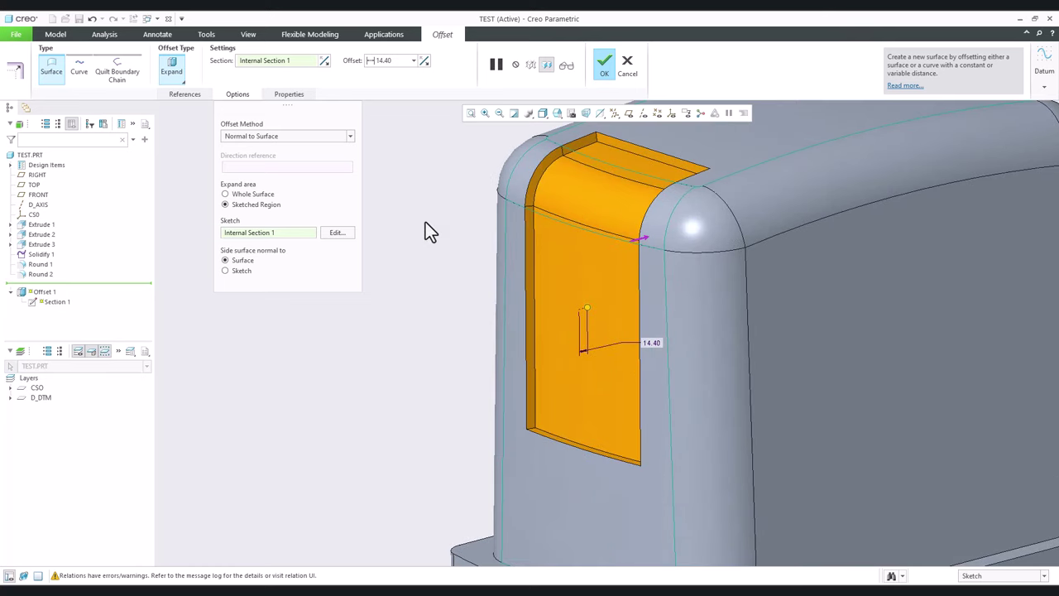
Complete the recess offset and compare the model with the marked panel in the reference photo 4.jfif.
click(605, 65)
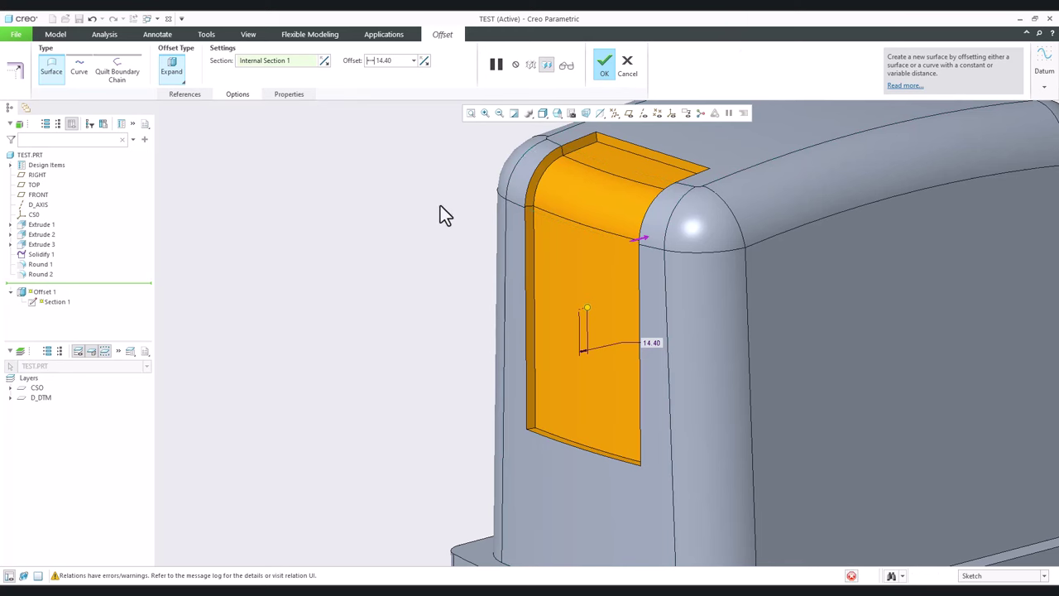
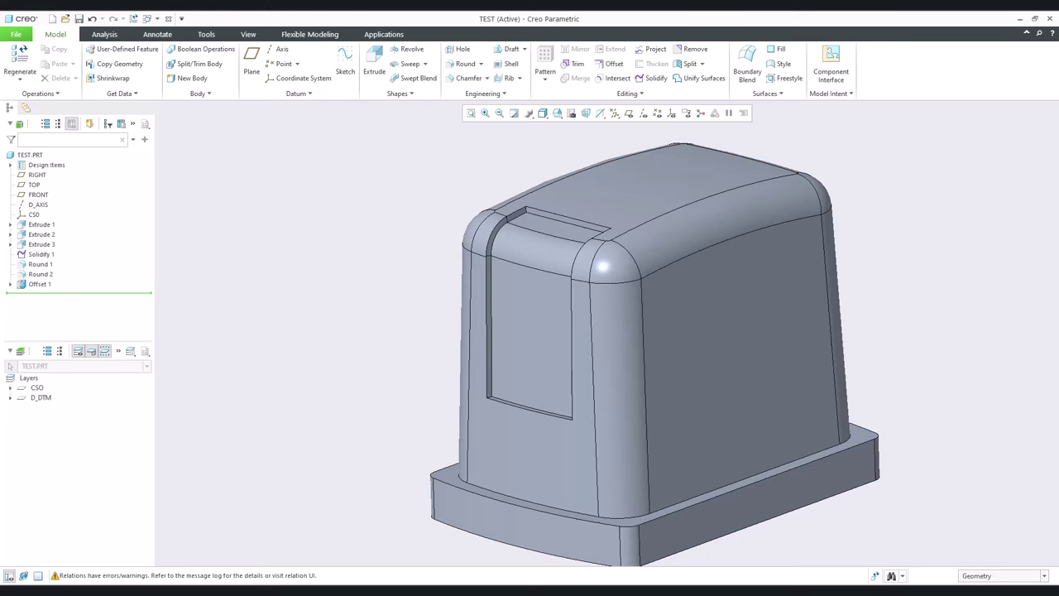
key(alt+Tab)
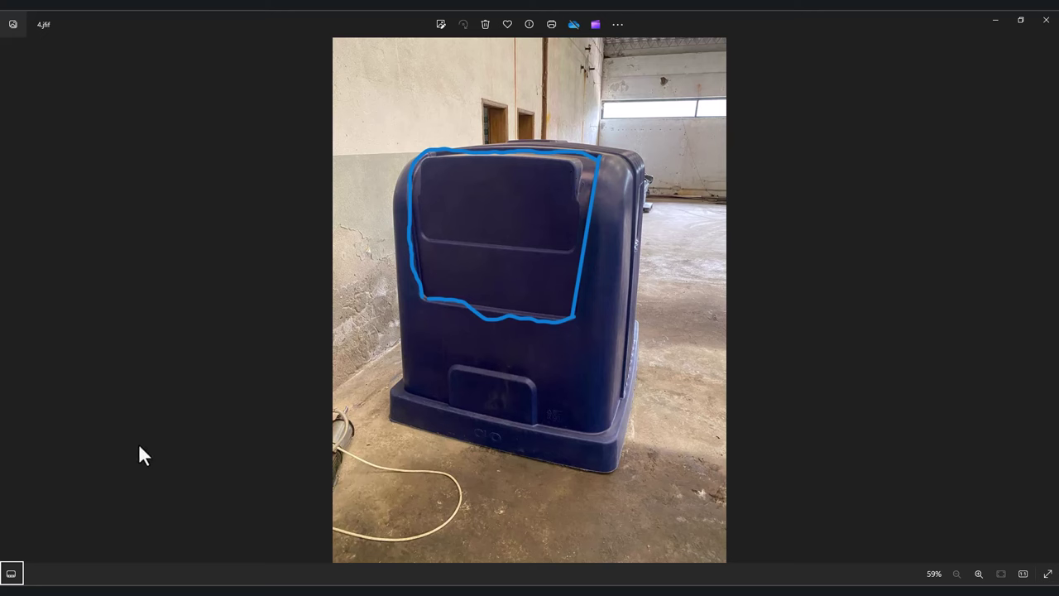
key(alt+Tab)
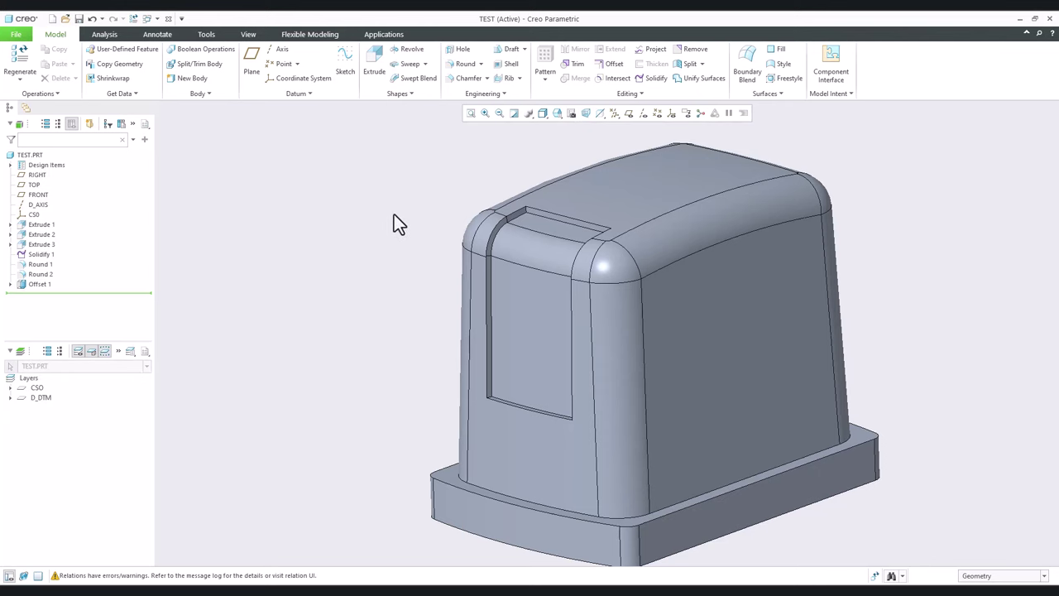
Show the datum planes and begin an Extrude with a sketch on the RIGHT datum plane.
click(628, 114)
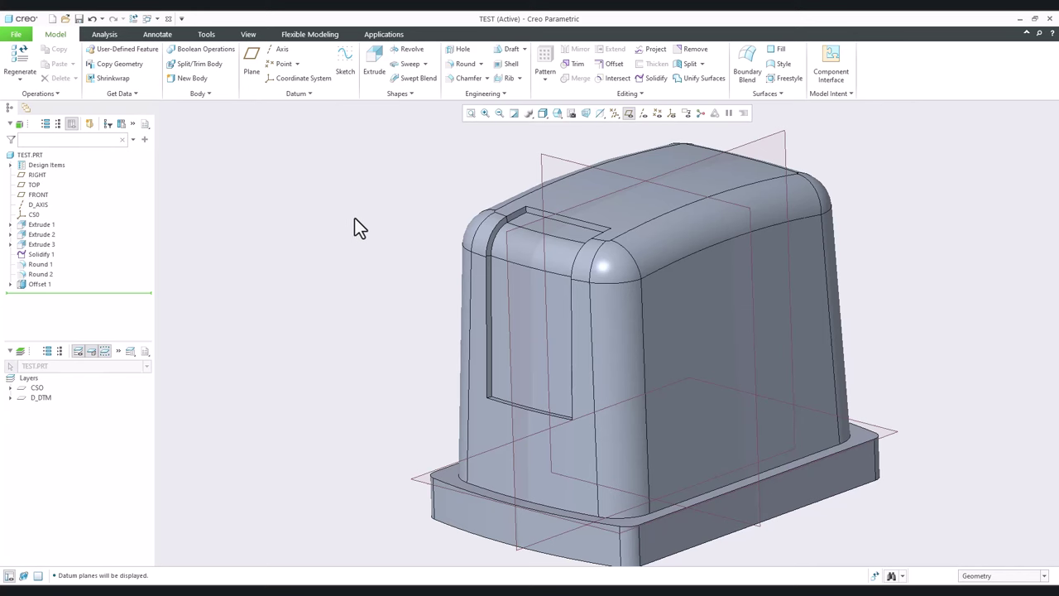
click(384, 62)
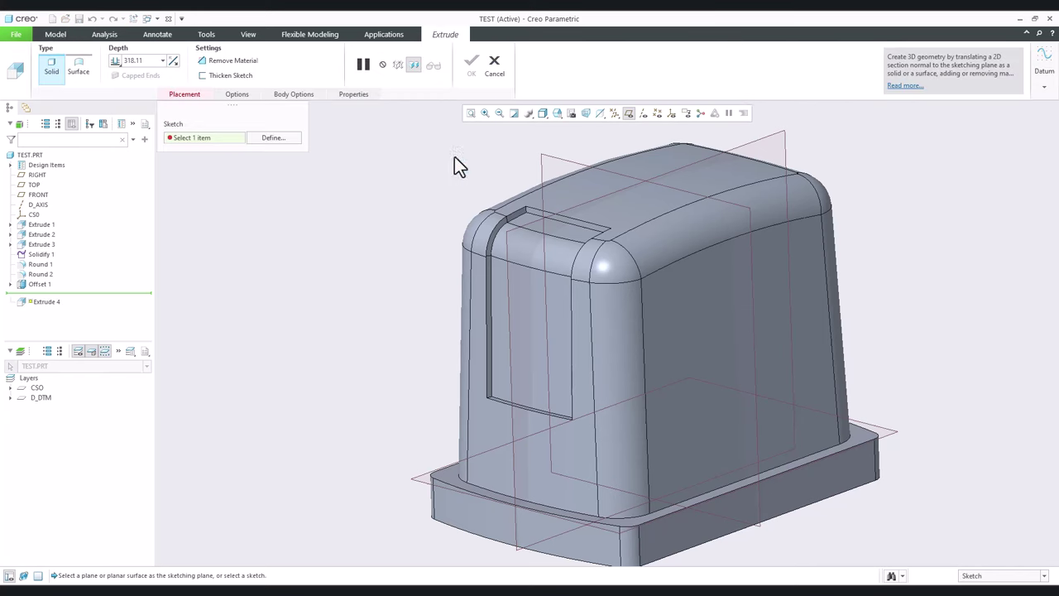
click(582, 170)
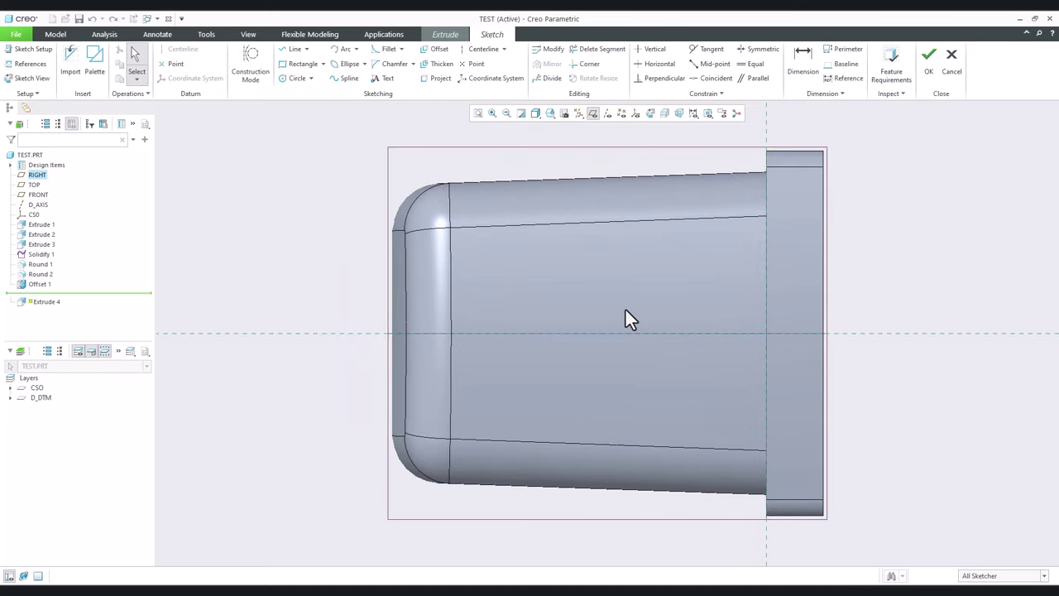
Set the horizontal sketch reference through the body's middle as the vertical reference of the section orientation.
click(675, 331)
right_click(674, 332)
mouse_move(753, 425)
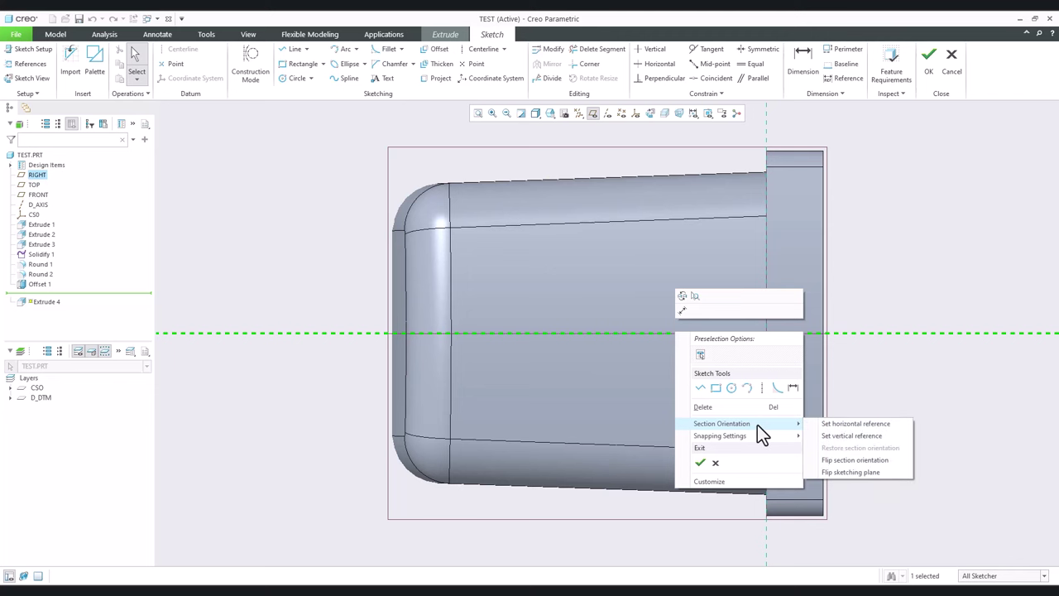
click(852, 436)
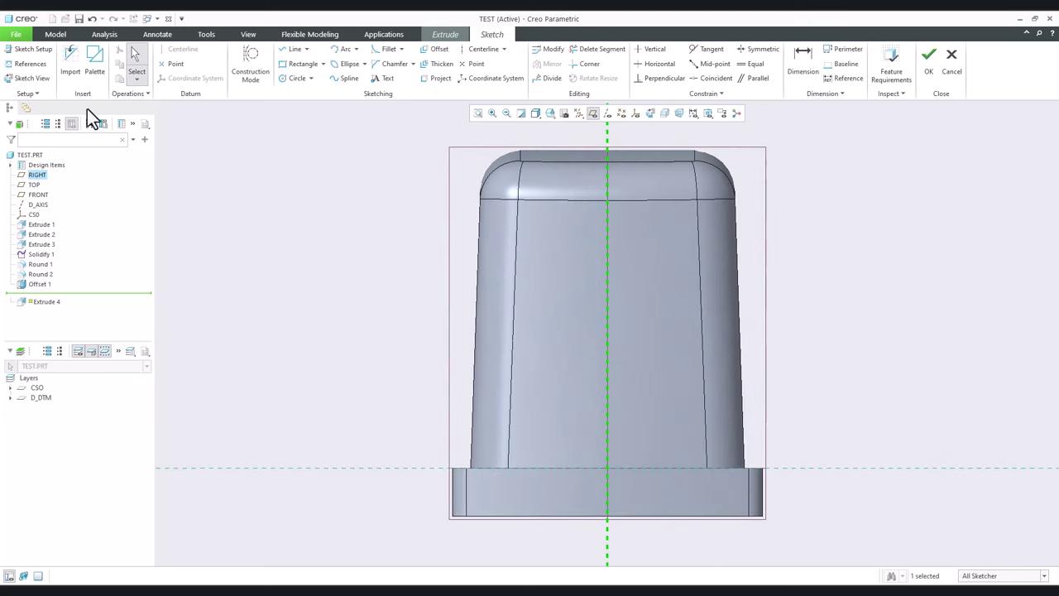
Redefine the sketch setup so the TOP datum plane reference is oriented to Top, and return to sketching.
click(29, 49)
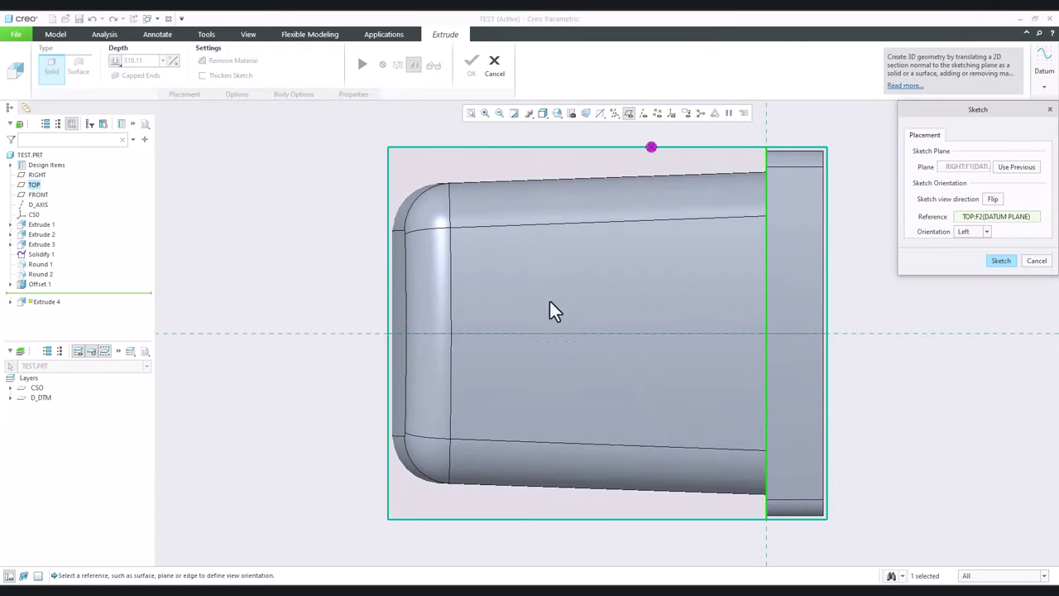
click(974, 234)
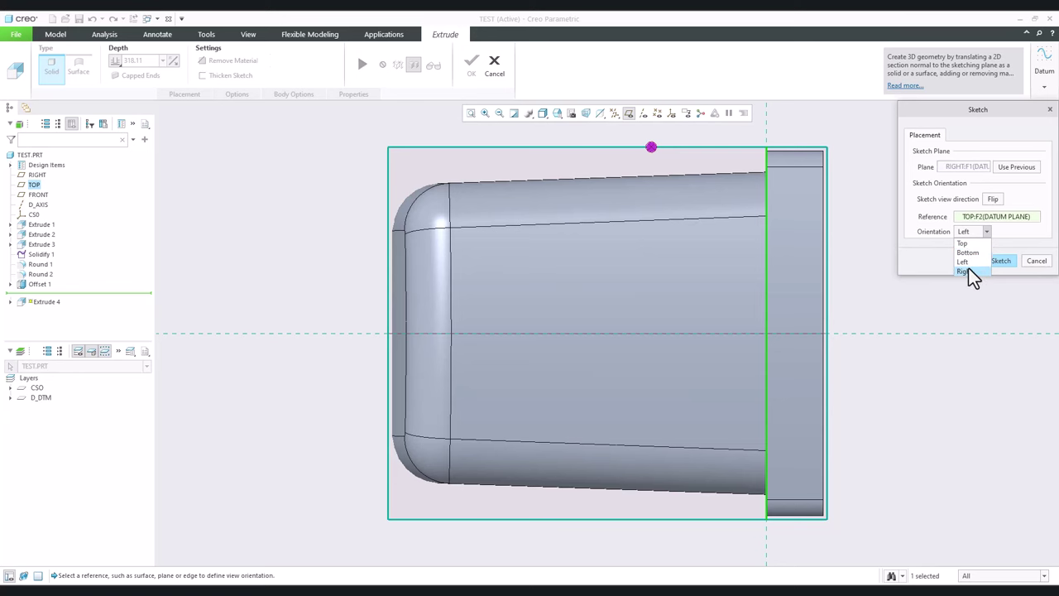
click(971, 244)
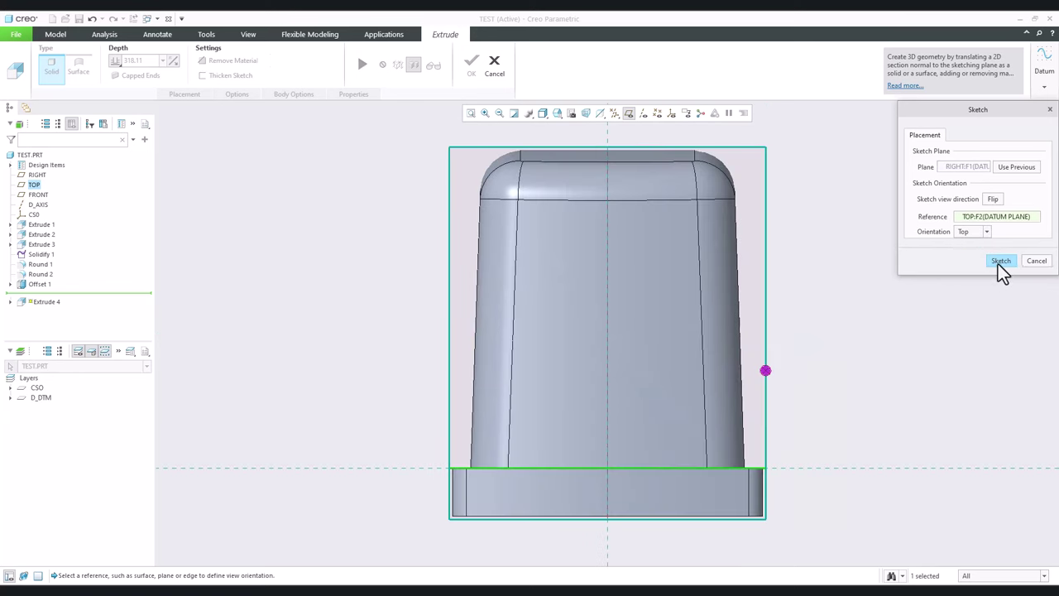
click(1000, 260)
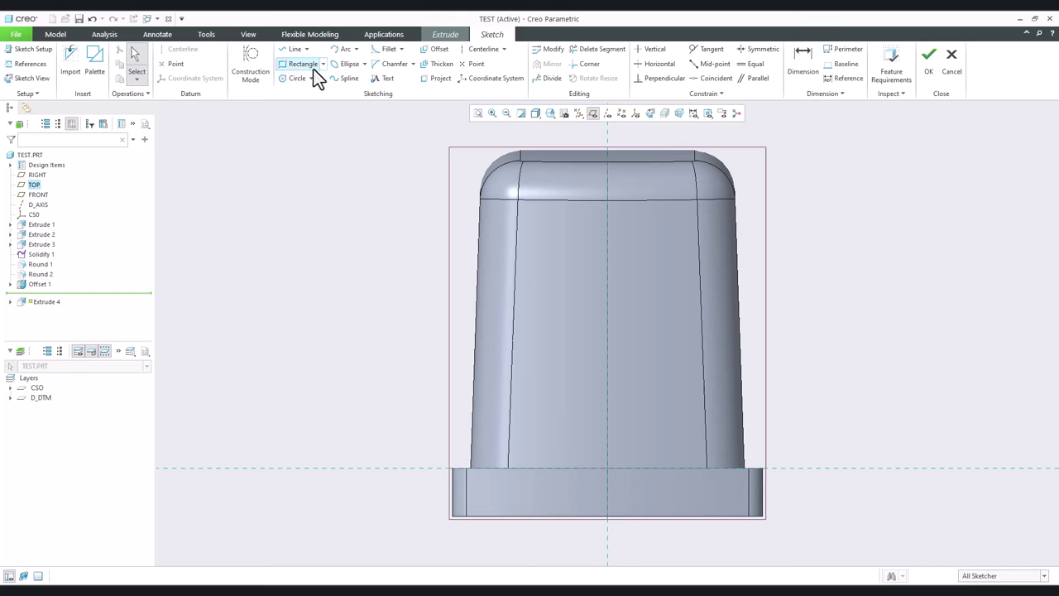
Sketch a vertical centerline on the reference through the middle of the body.
click(483, 49)
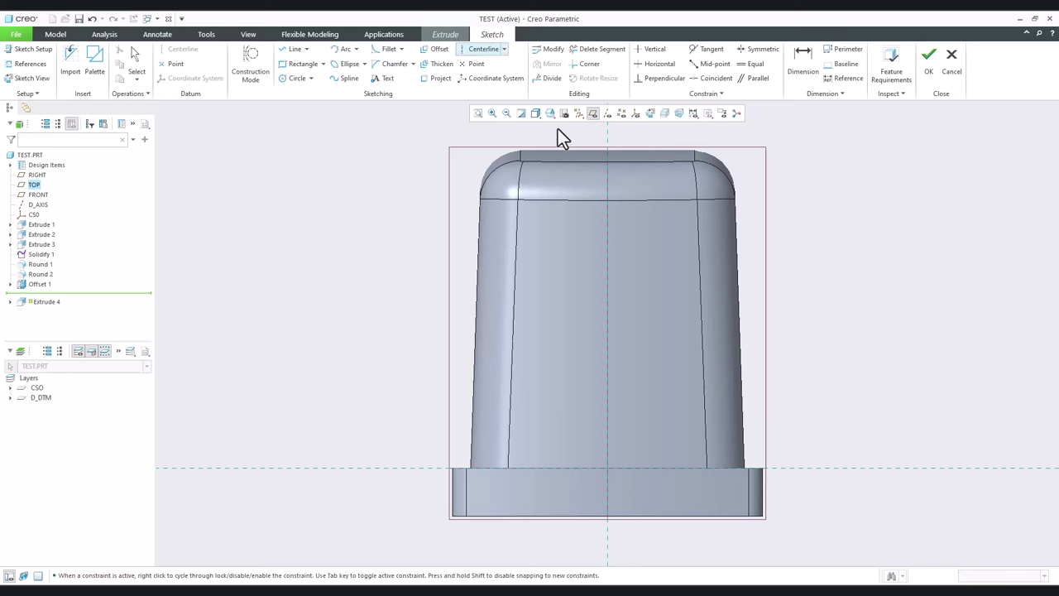
click(599, 183)
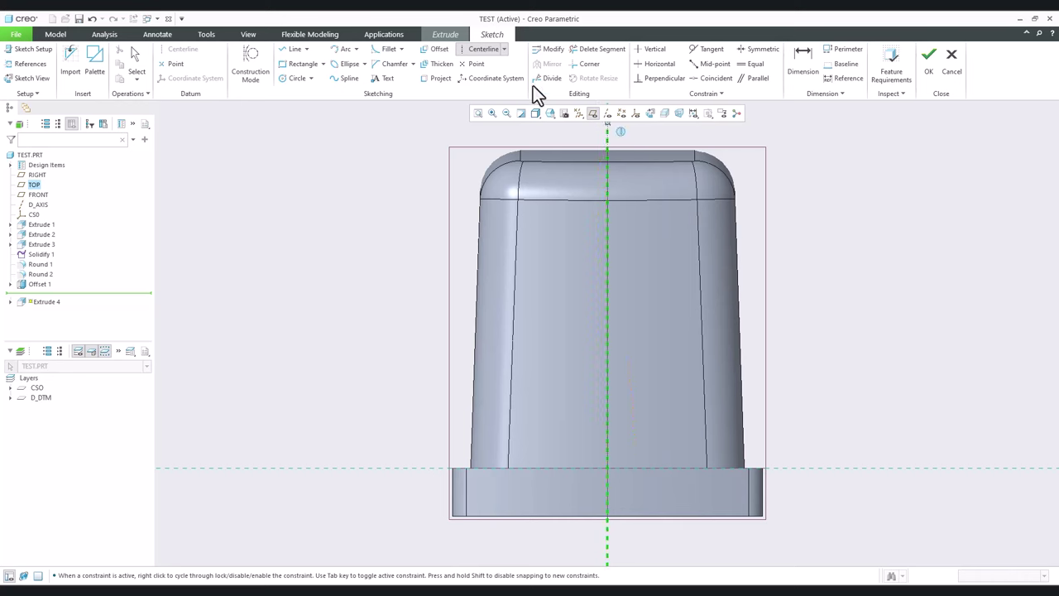
click(467, 48)
click(604, 158)
click(608, 129)
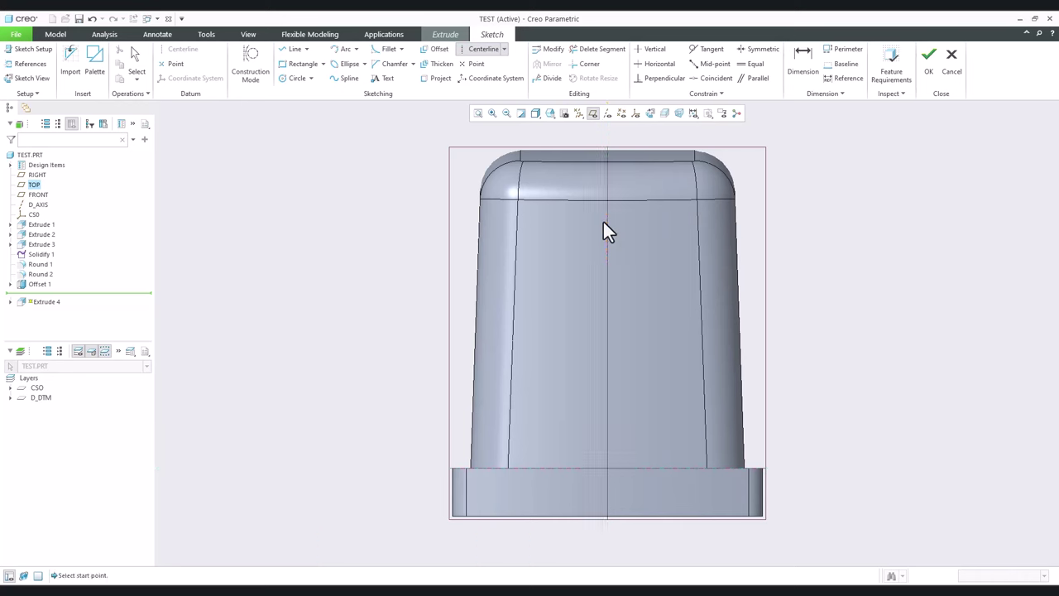
Flip the sketch view direction on the RIGHT plane so the section is viewed from the recessed panel's side.
click(302, 64)
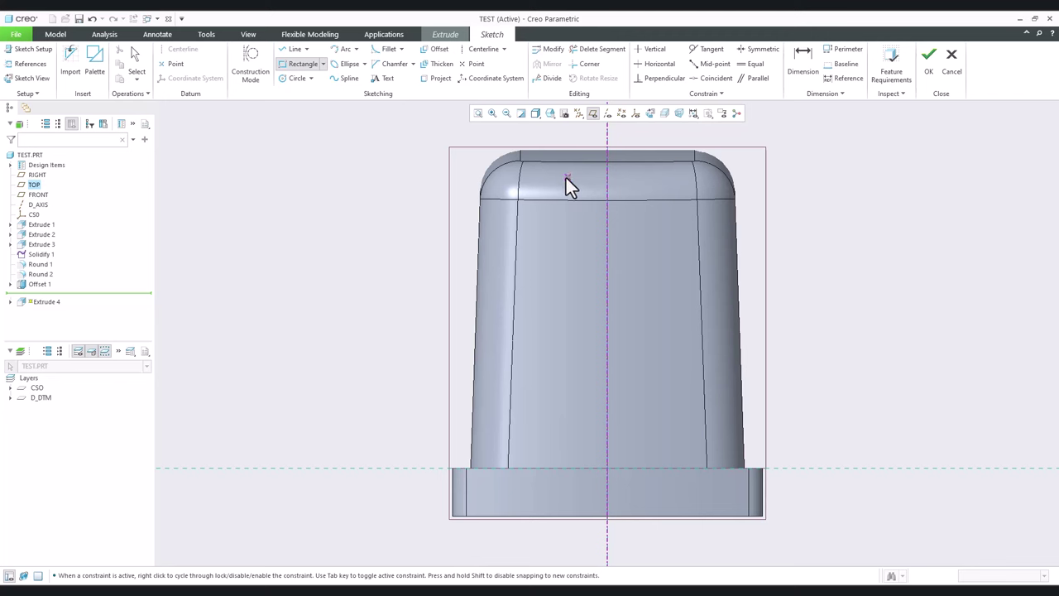
mouse_move(559, 174)
middle_down()
mouse_move(501, 198)
mouse_move(433, 199)
middle_up()
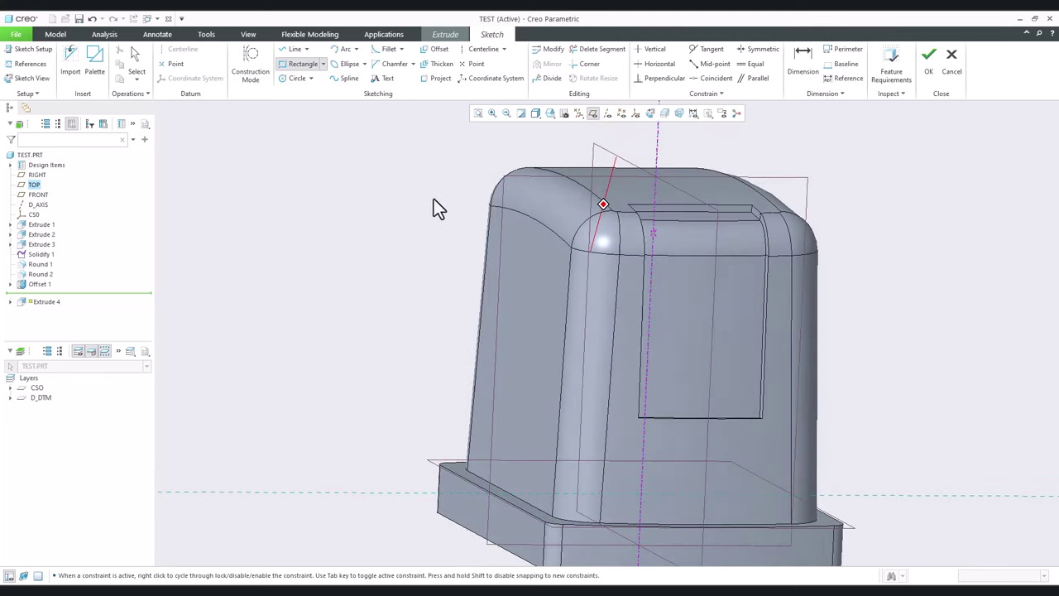
key(ctrl+d)
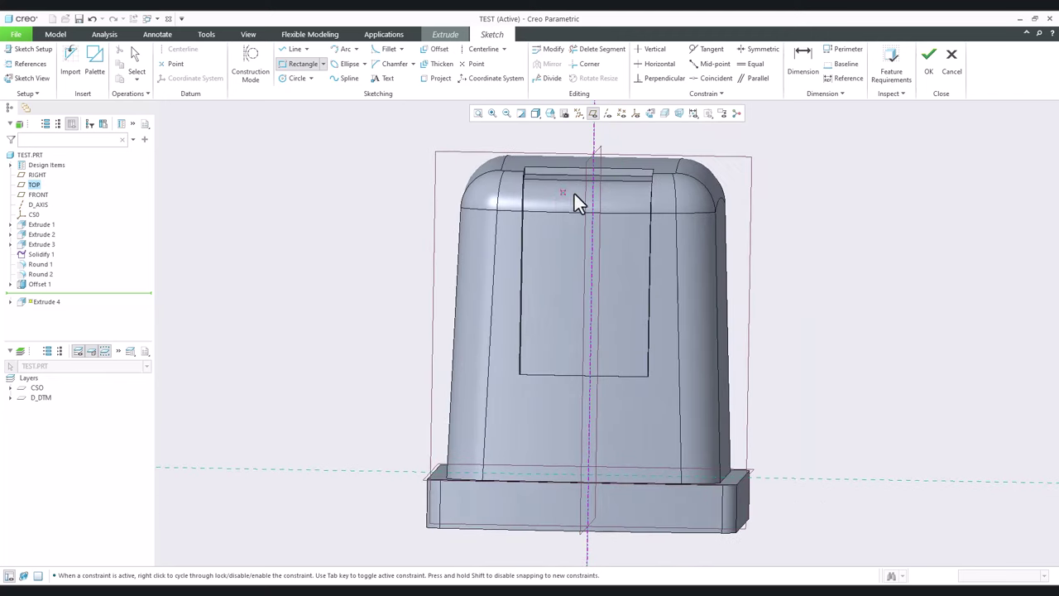
click(32, 49)
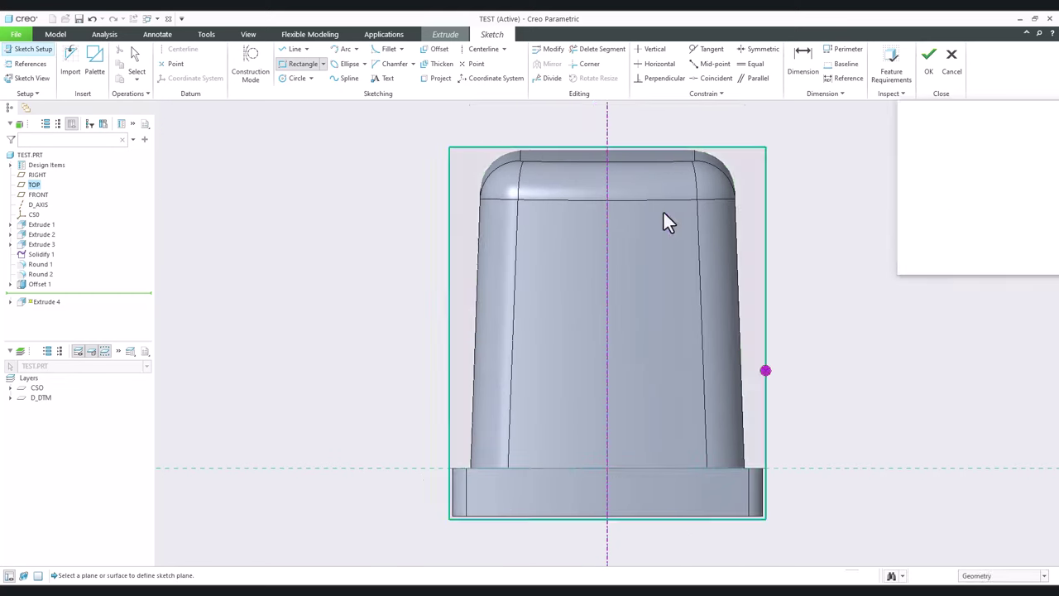
click(663, 214)
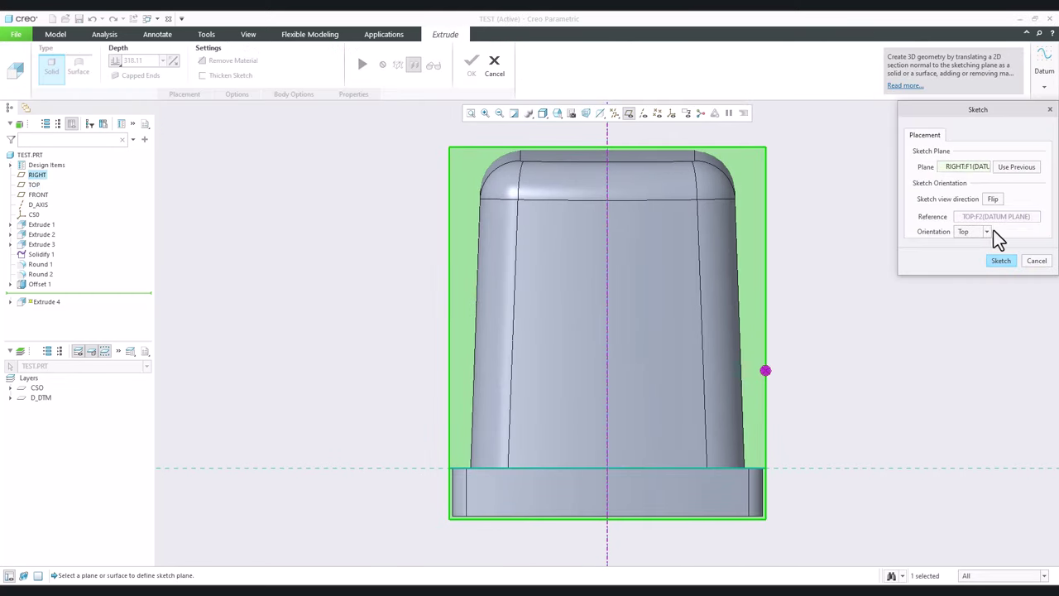
click(993, 199)
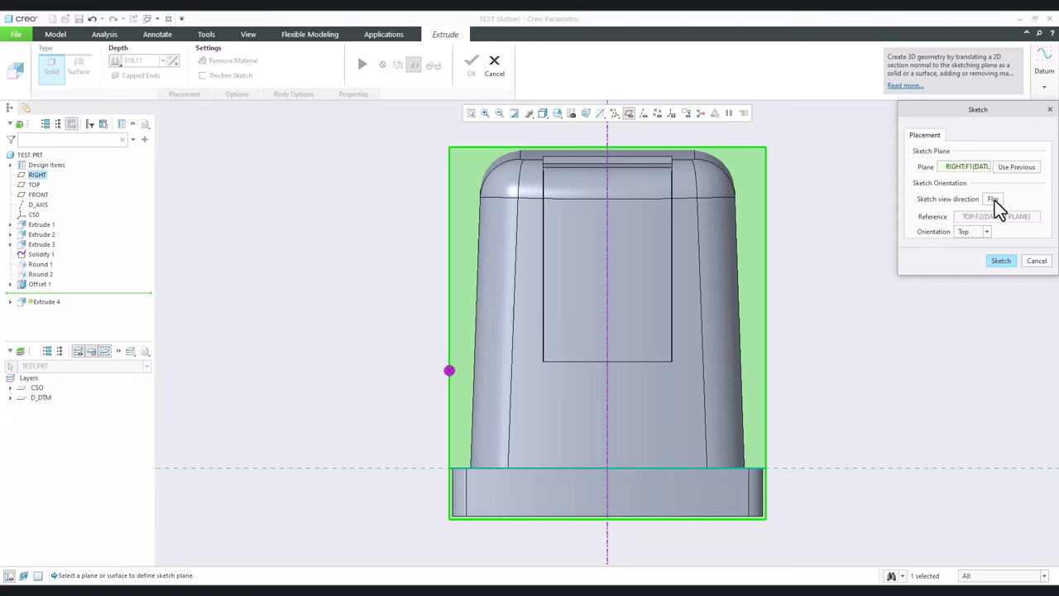
click(1002, 259)
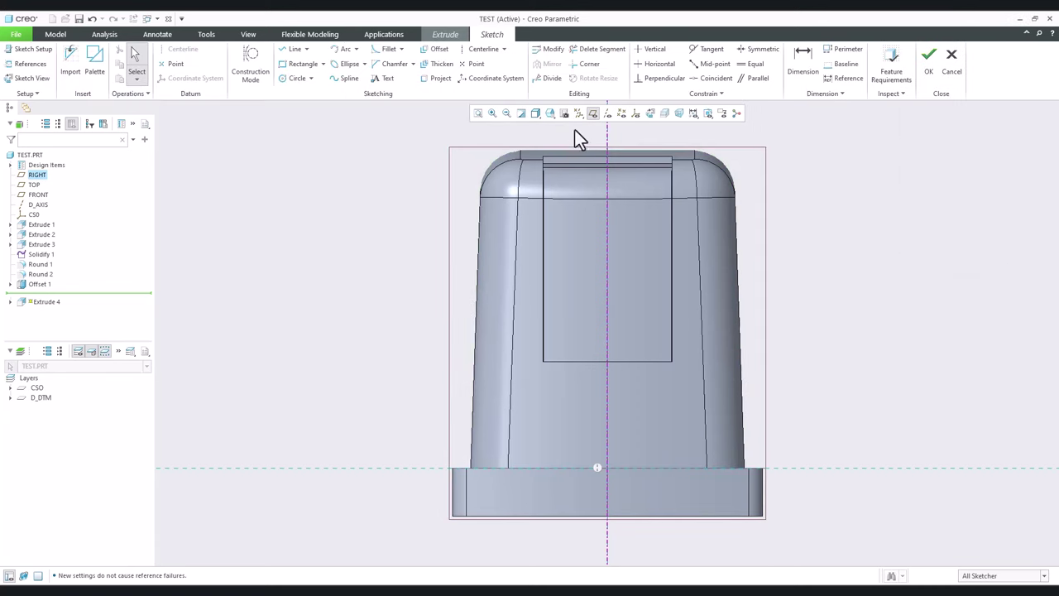
Sketch a rectangle symmetric about the centerline within the upper part of the recess outline and finish the sketch.
scroll(581, 133, up, 2)
click(299, 64)
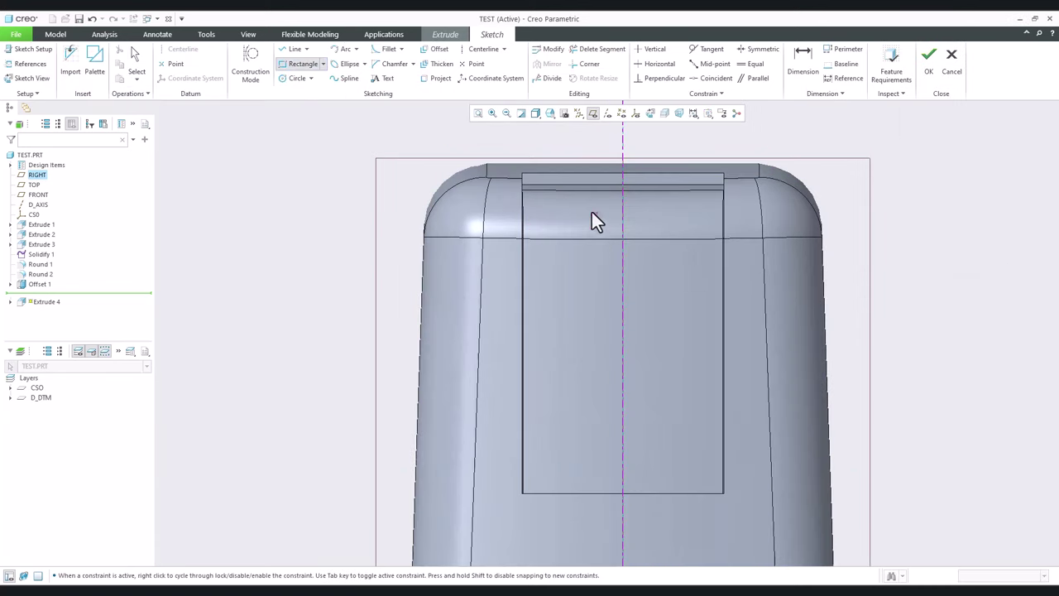
click(544, 198)
click(702, 288)
click(928, 58)
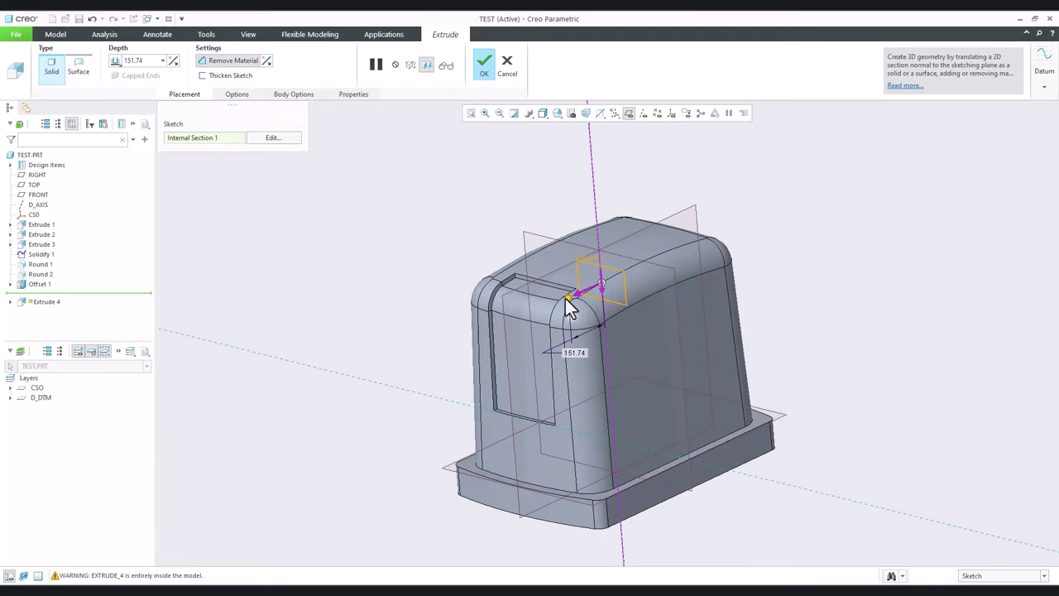
Extrude the rectangle out through the recess as added material instead of a cut, with a depth of about 394.40.
drag(566, 298, 504, 322)
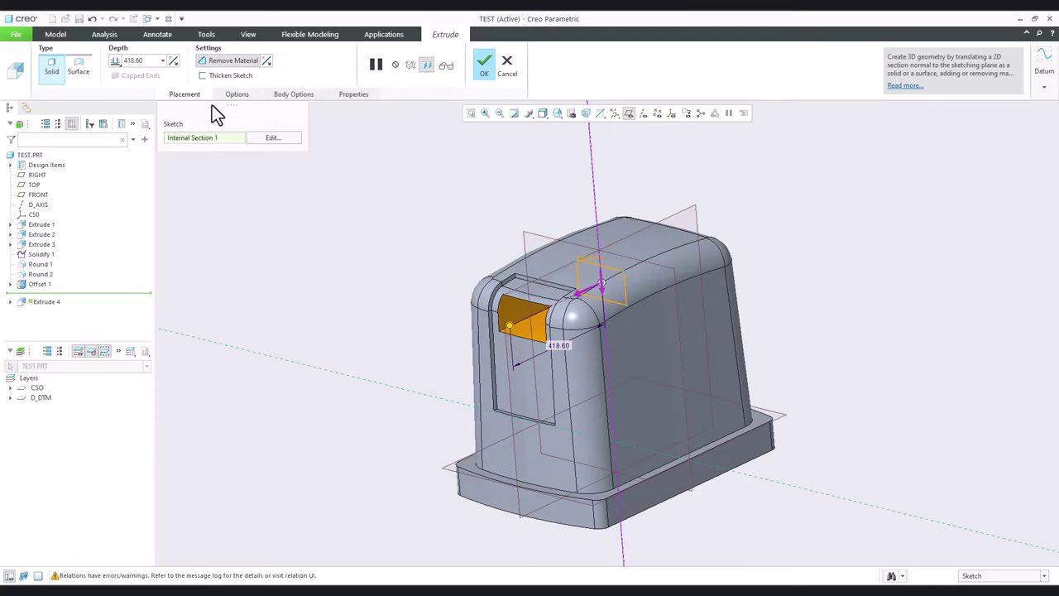
scroll(506, 273, up, 6)
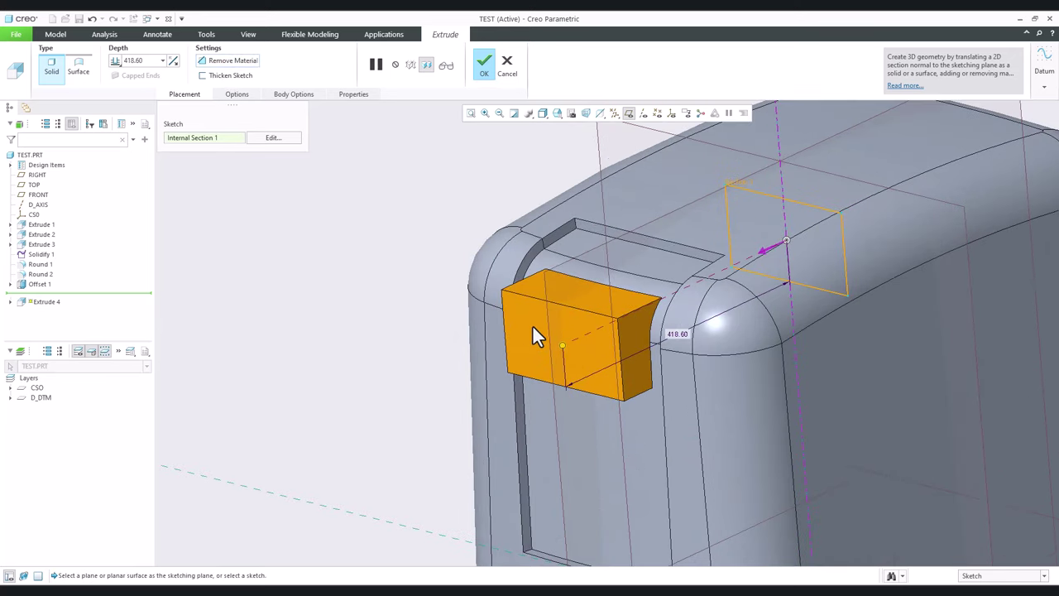
middle_drag(507, 270, 505, 244)
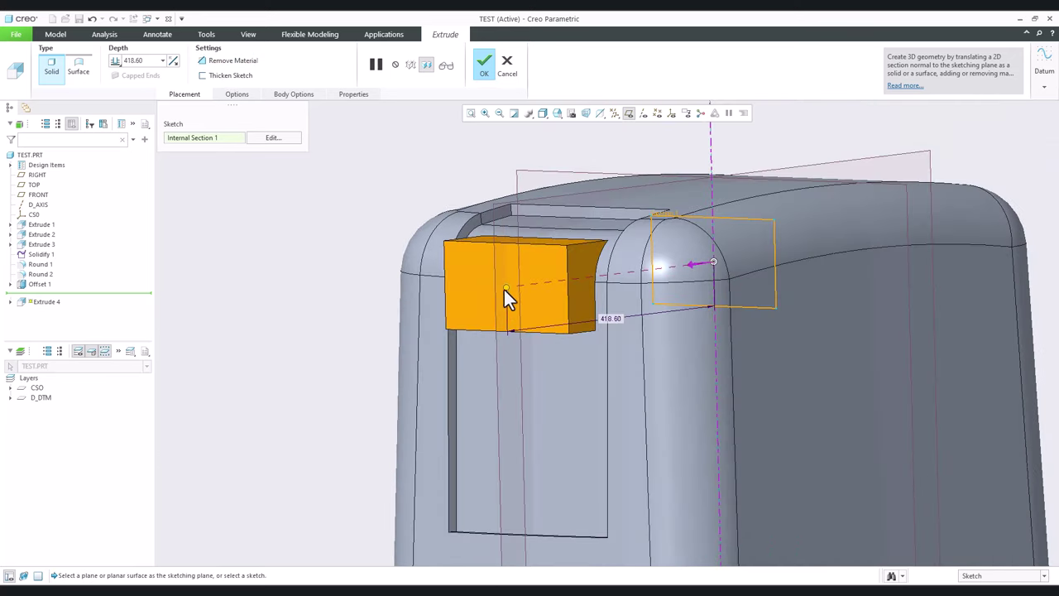
drag(504, 290, 517, 288)
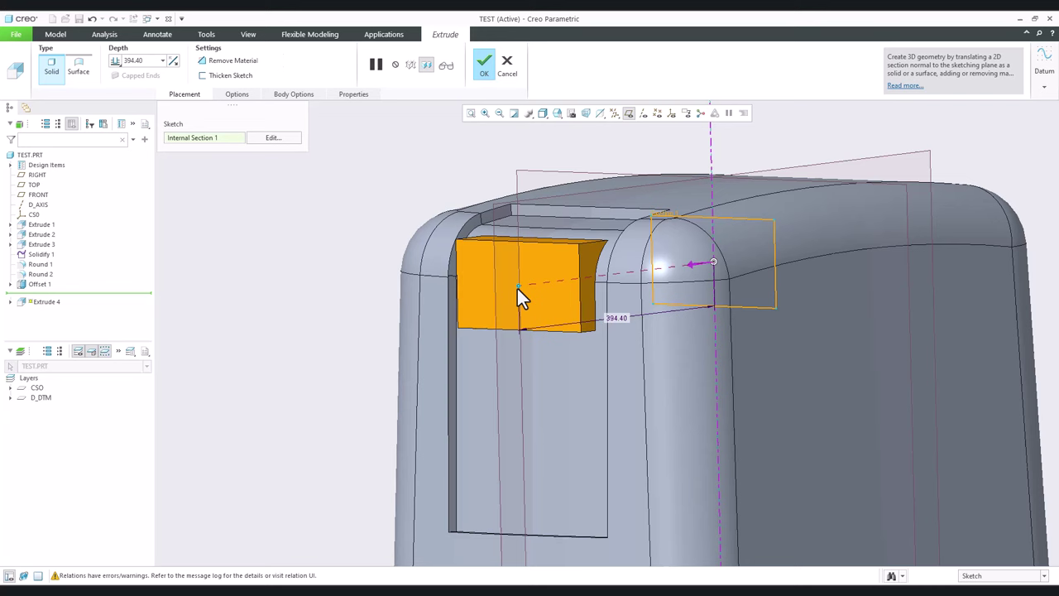
Check the block against the reference photo, adjust the extrusion depth to about 395.70 and complete the feature.
key(alt+Tab)
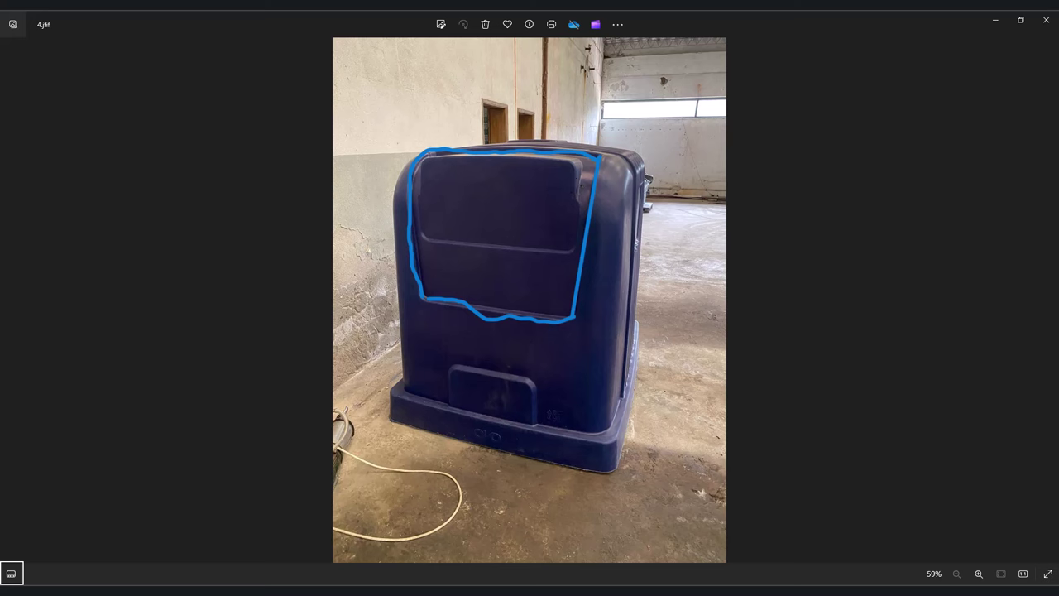
key(alt+Tab)
middle_drag(557, 291, 515, 315)
drag(522, 278, 520, 275)
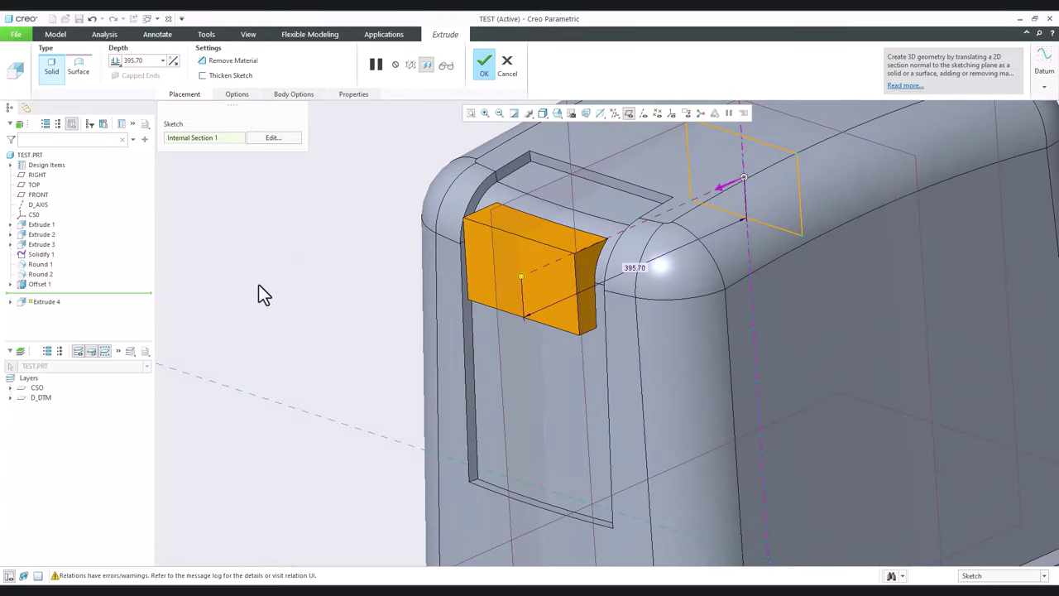
scroll(259, 295, down, 2)
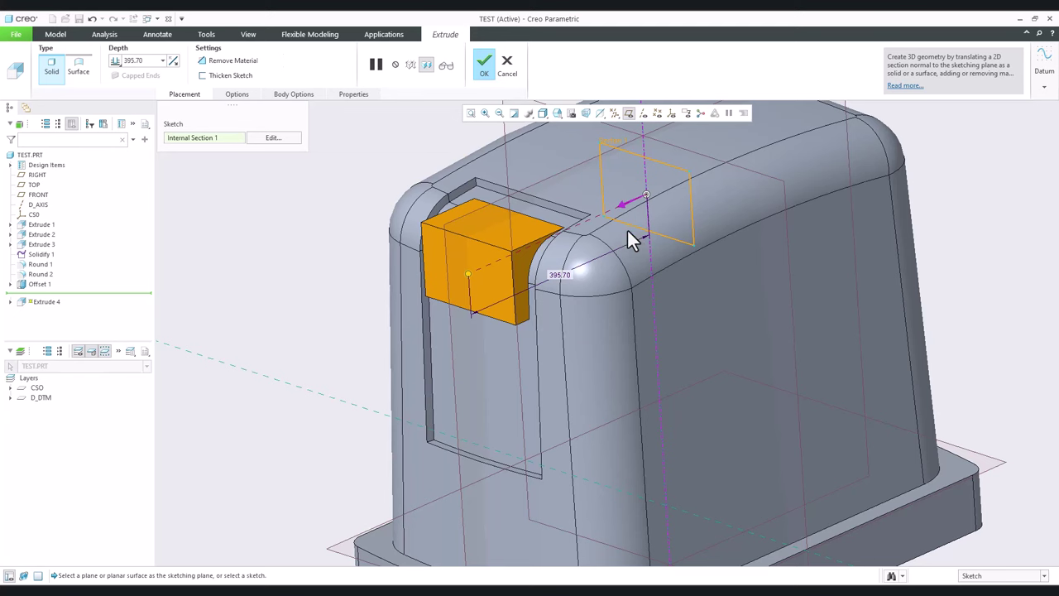
click(485, 65)
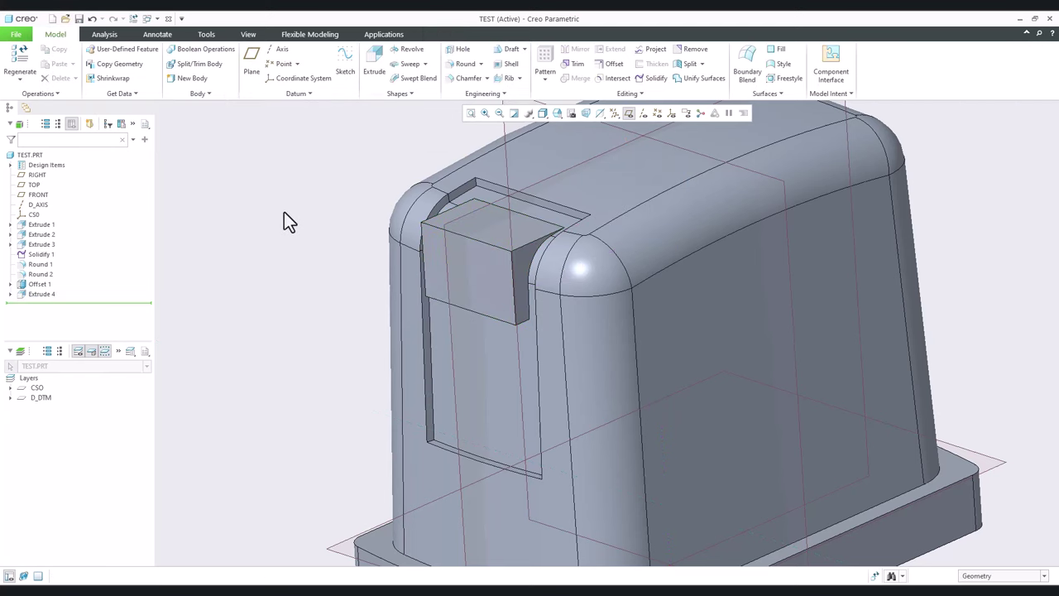
Hide the datum planes and round the four lengthwise edges of the raised block with a radius of about 30.30.
shift+middle_drag(284, 212, 282, 261)
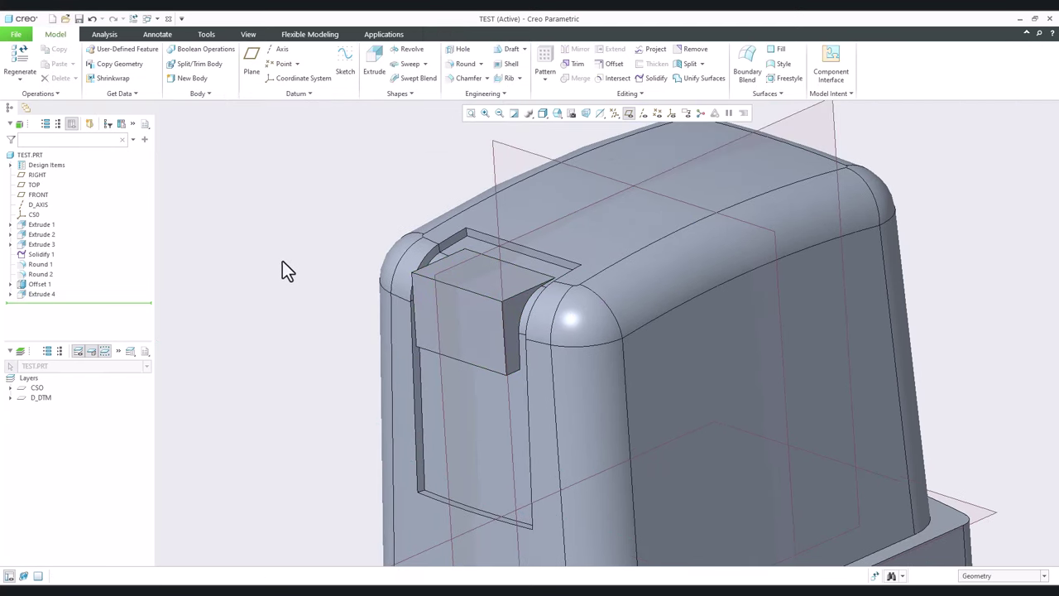
click(628, 113)
click(453, 66)
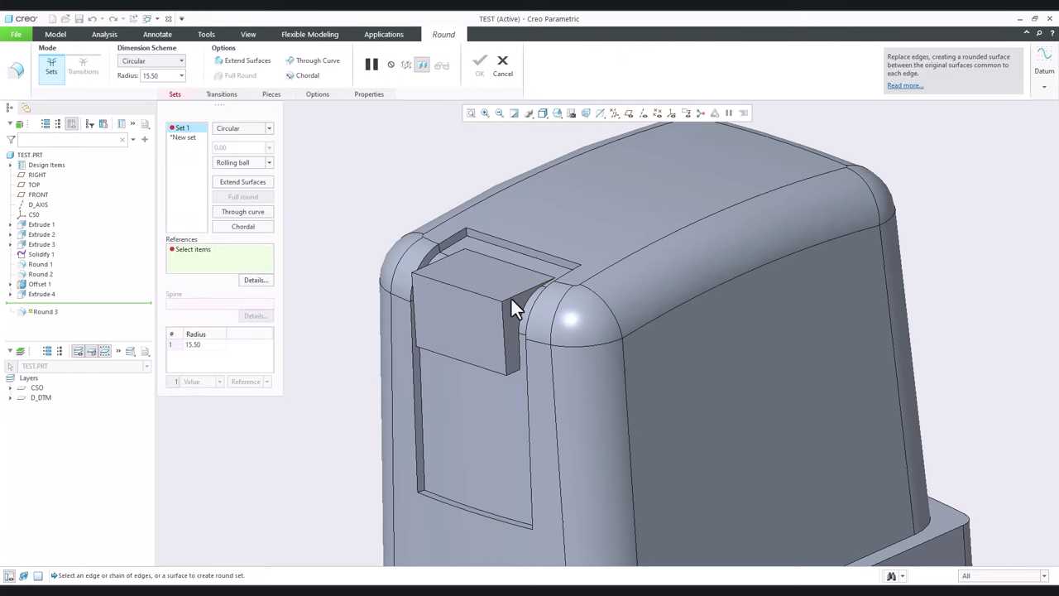
scroll(510, 299, up, 3)
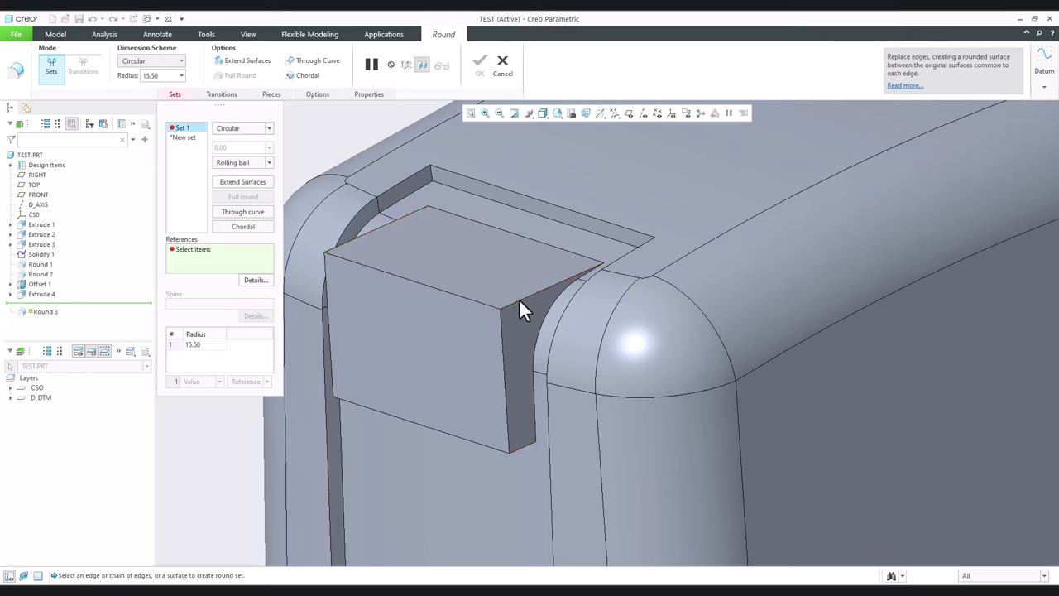
click(518, 299)
drag(550, 303, 557, 323)
middle_click(466, 244)
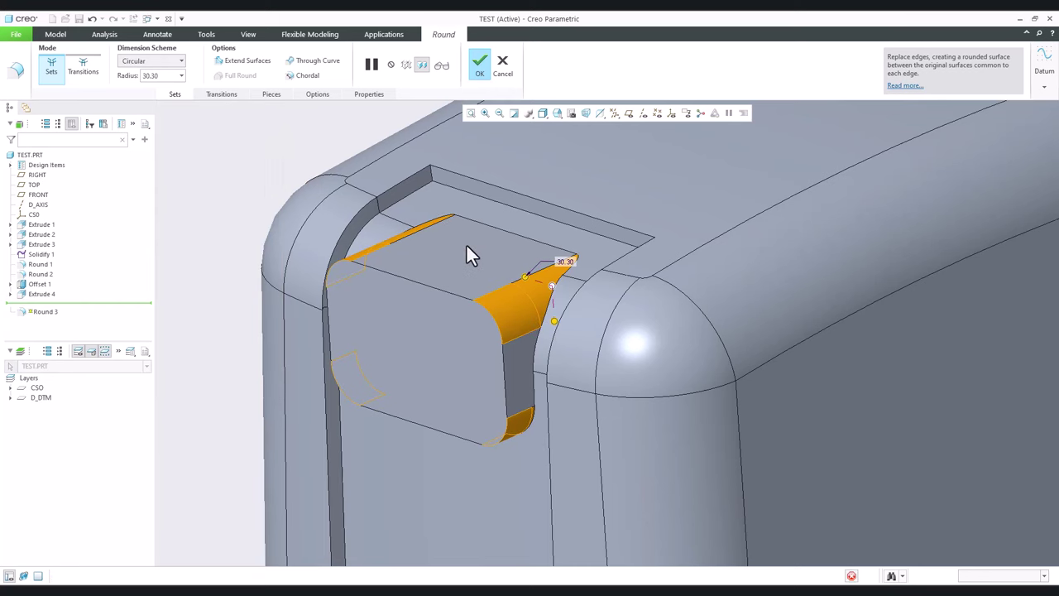
scroll(468, 254, down, 3)
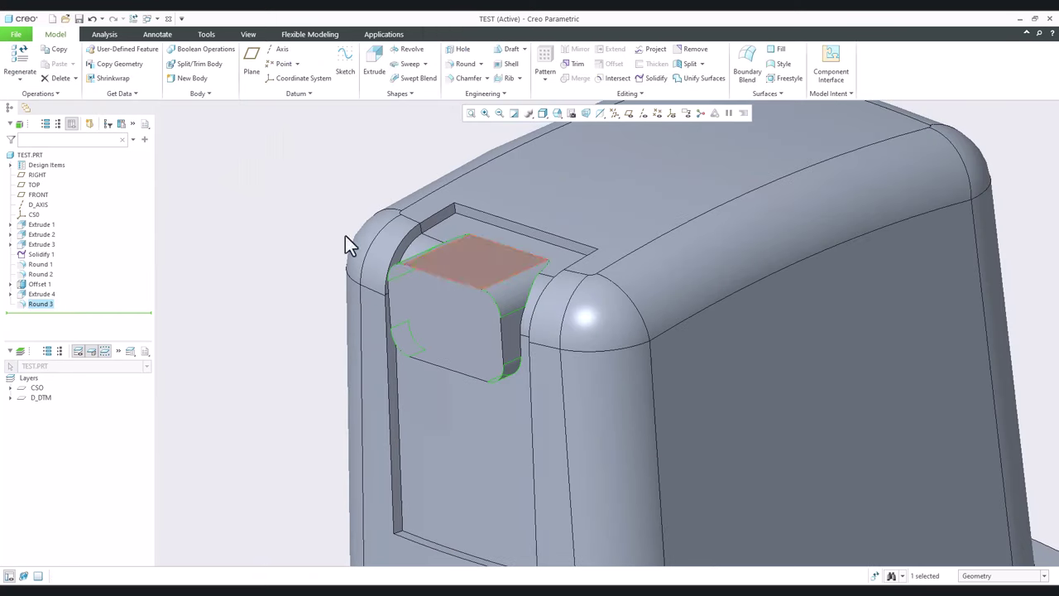
Start an extrusion on the block's outer face, projecting the face's full rounded outline as the section, and finish the sketch.
click(375, 68)
click(445, 313)
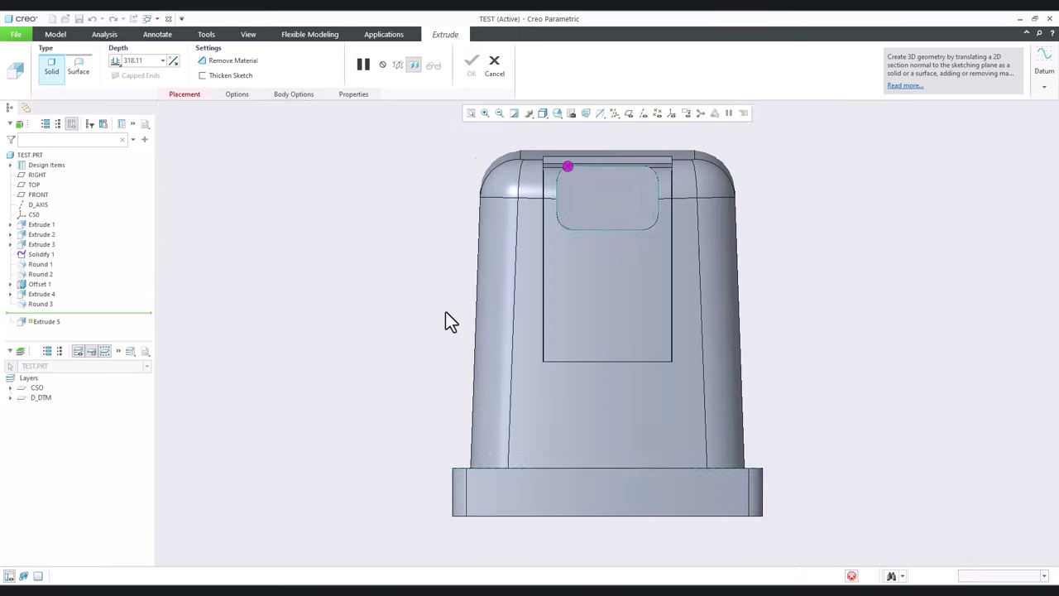
scroll(641, 153, up, 4)
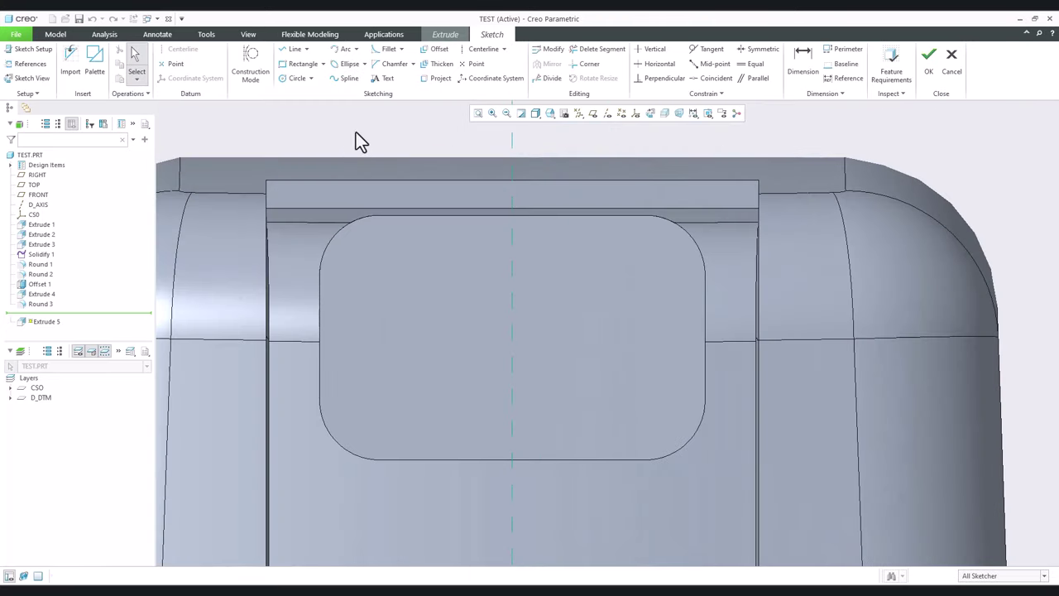
click(435, 79)
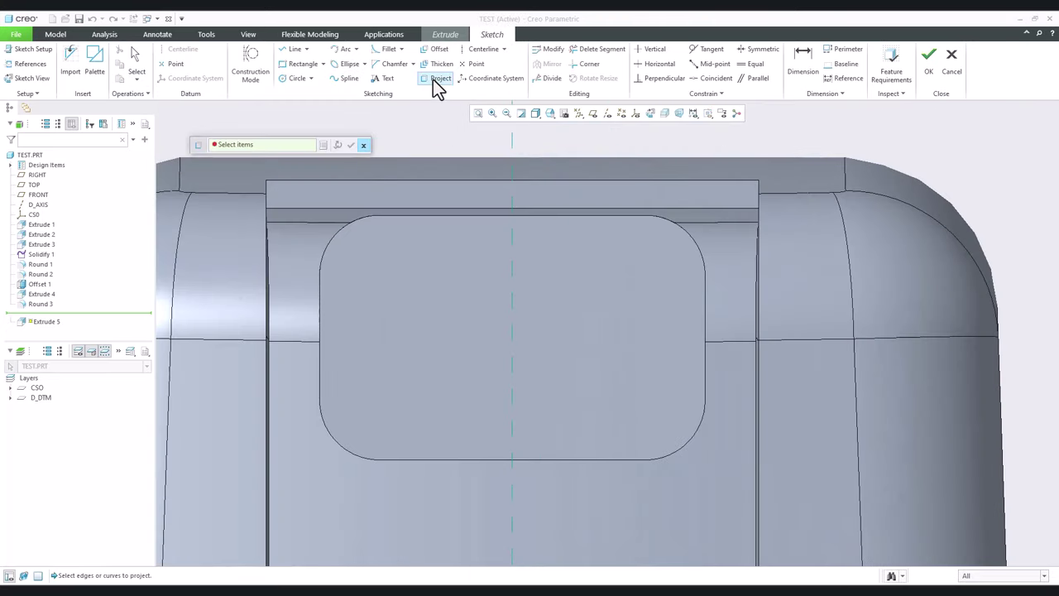
click(473, 217)
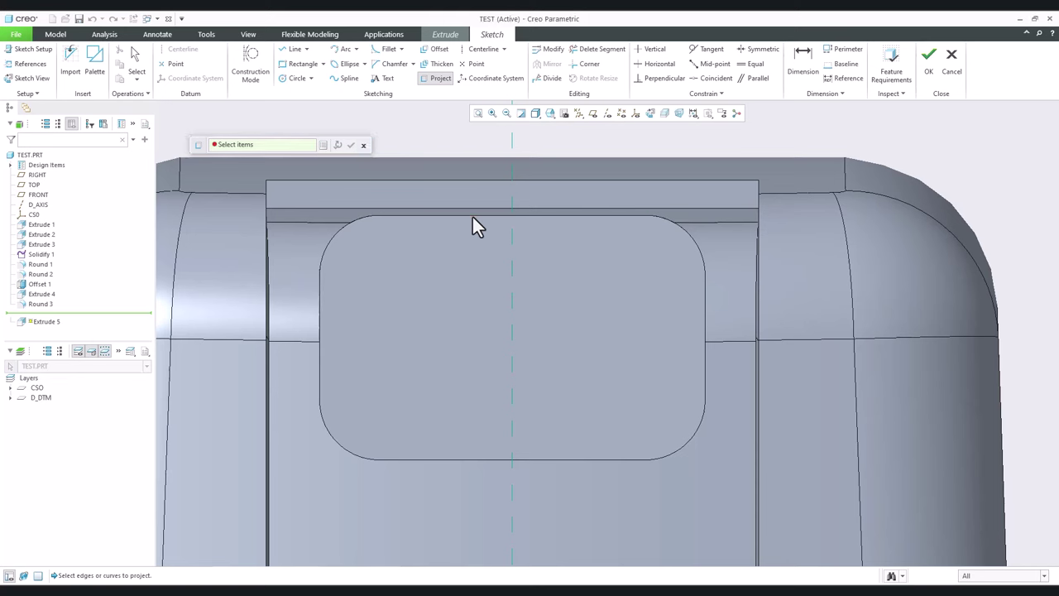
click(342, 235)
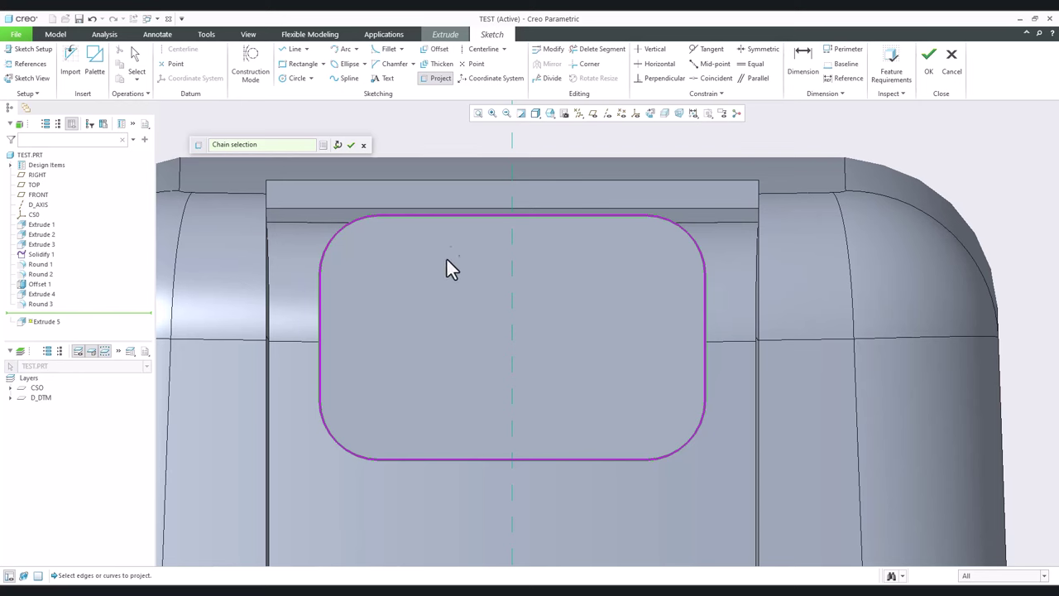
click(351, 145)
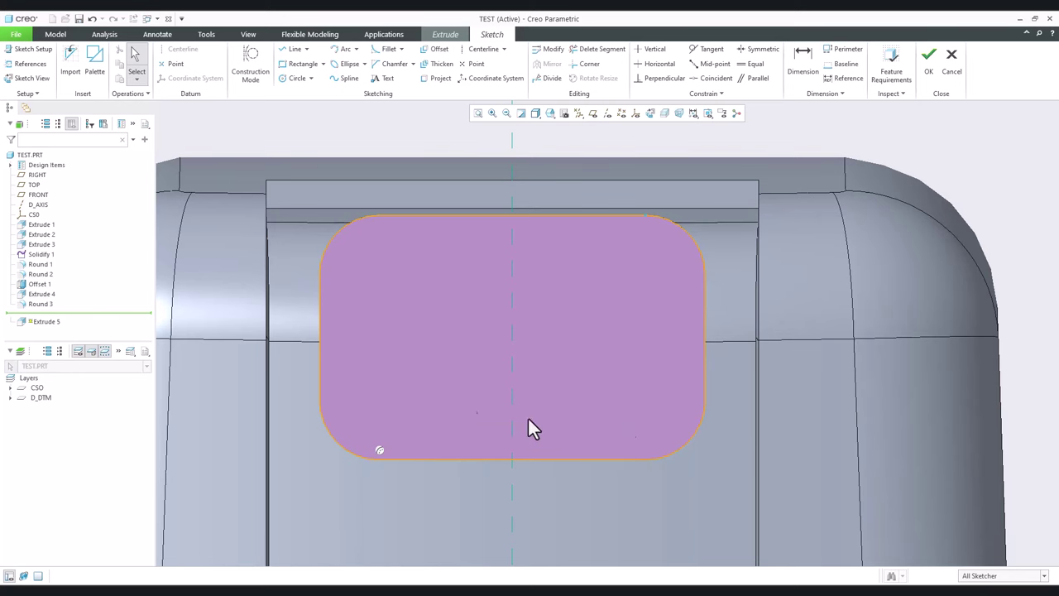
click(928, 60)
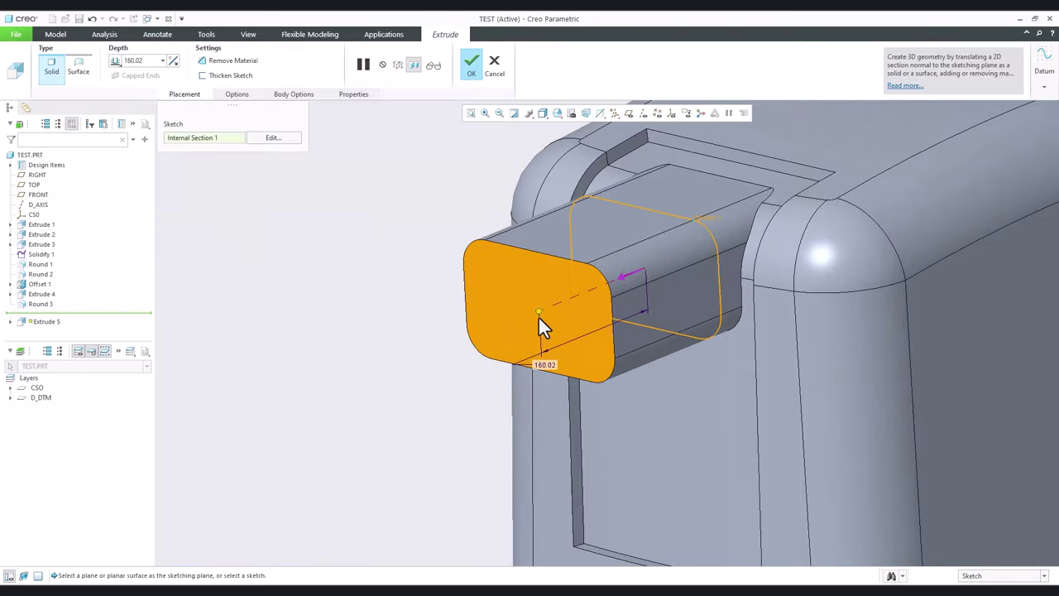
Extrude the outline inward as a cut, check the block against the reference photo, and complete it with a depth of about 36.30.
drag(539, 315, 680, 276)
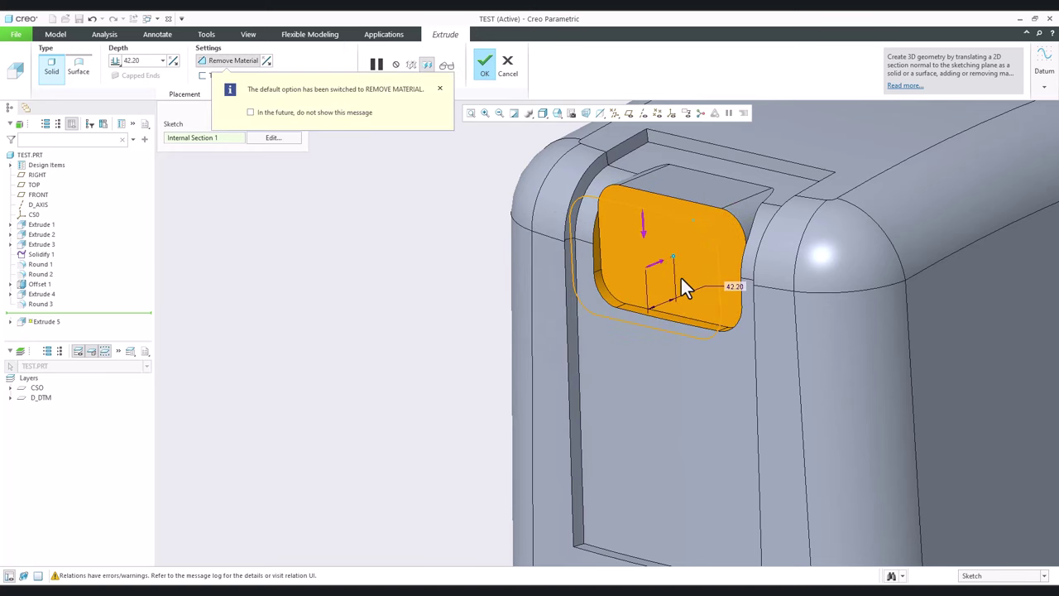
key(alt+Tab)
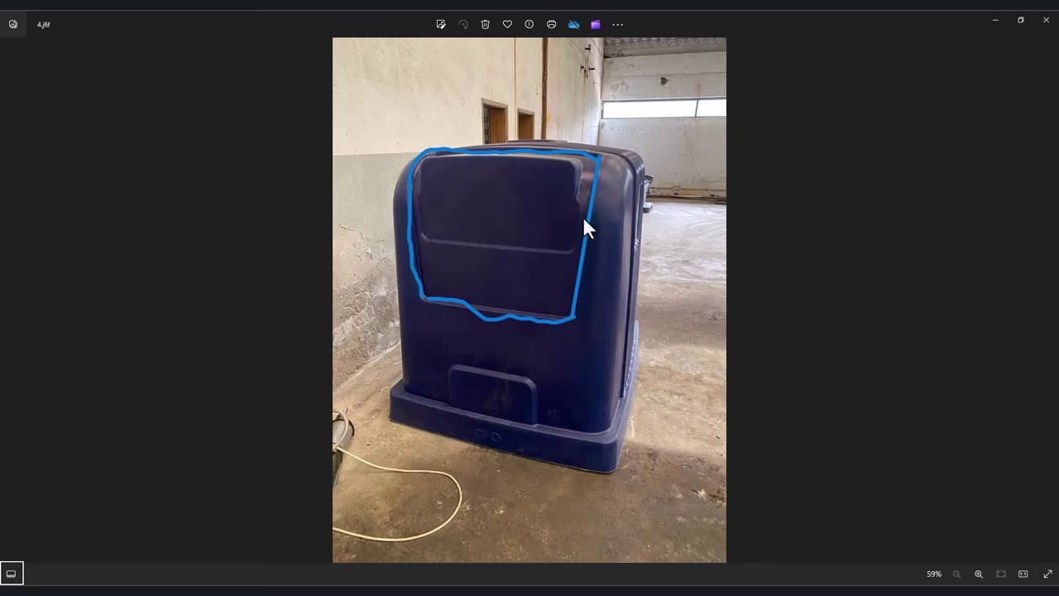
key(alt+Tab)
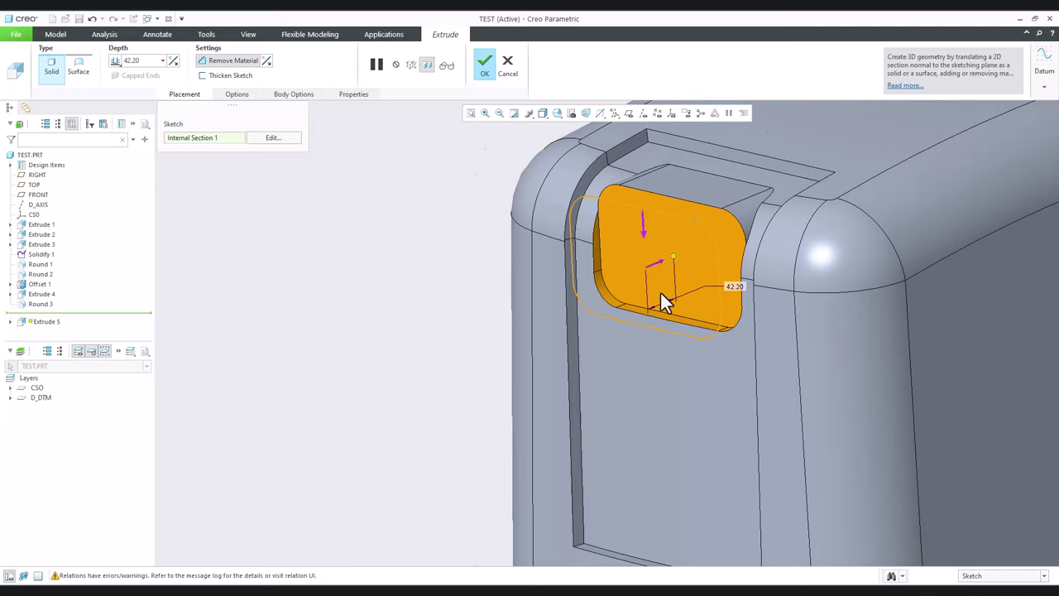
middle_drag(660, 292, 672, 239)
drag(679, 236, 672, 237)
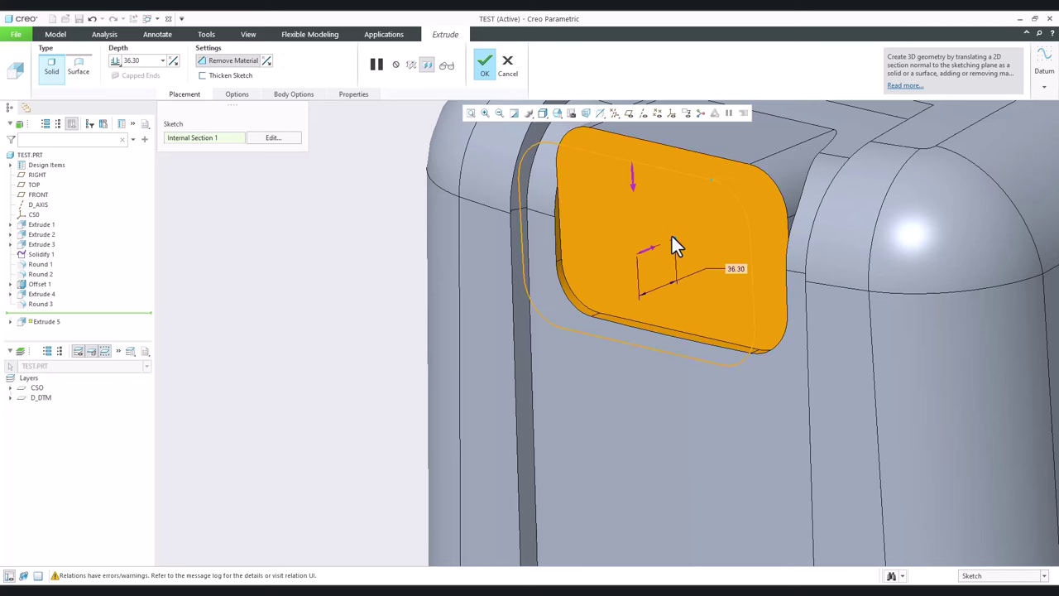
middle_click(637, 274)
middle_drag(637, 274, 518, 261)
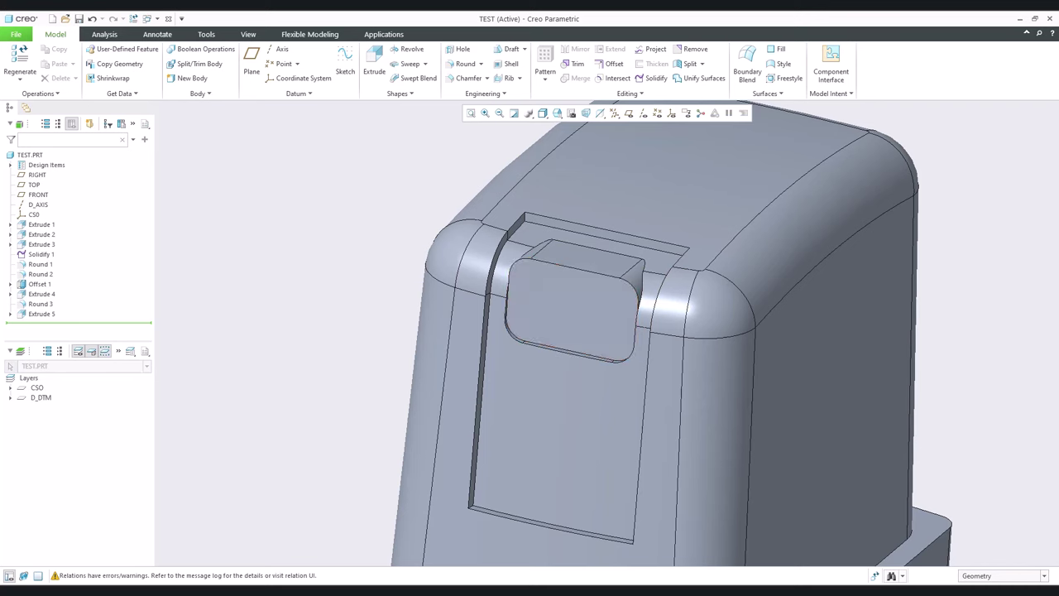
Start an Expand offset of the tank's end surface around the recessed panel, limited to a sketched region.
key(alt+Tab)
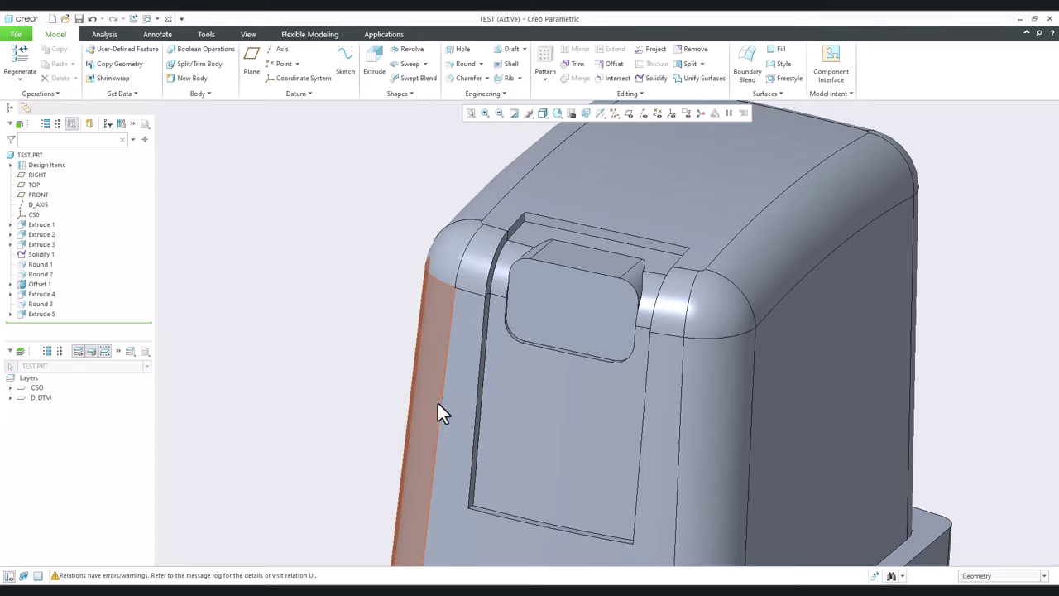
scroll(437, 403, down, 5)
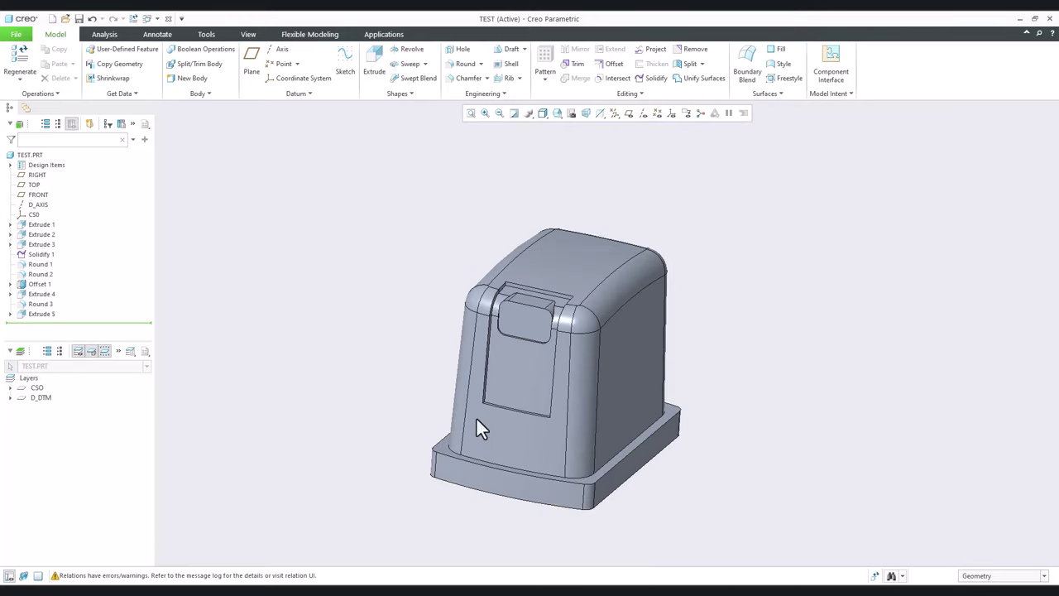
middle_drag(409, 403, 366, 307)
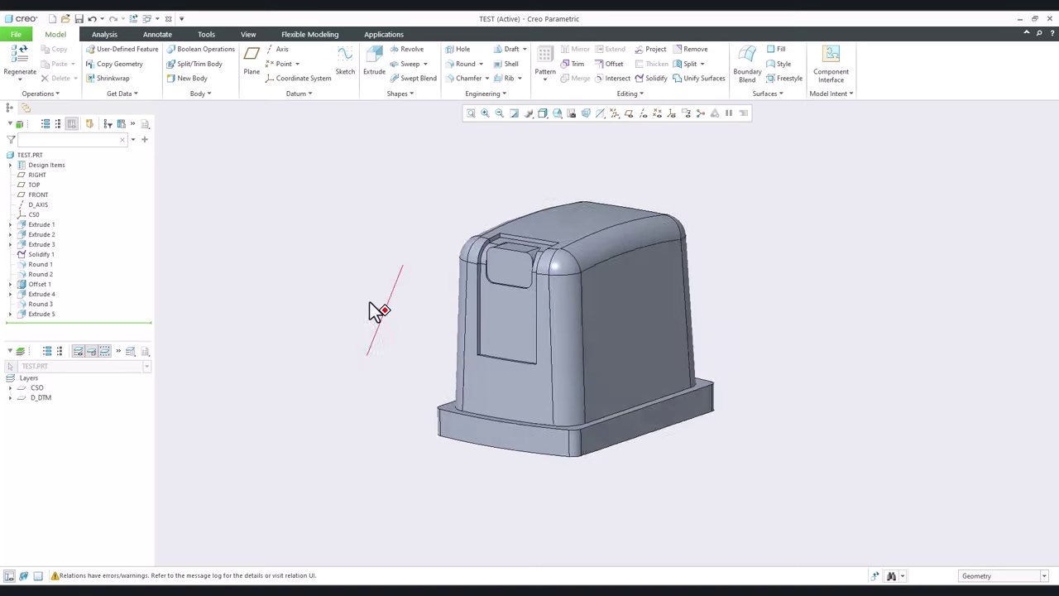
click(601, 65)
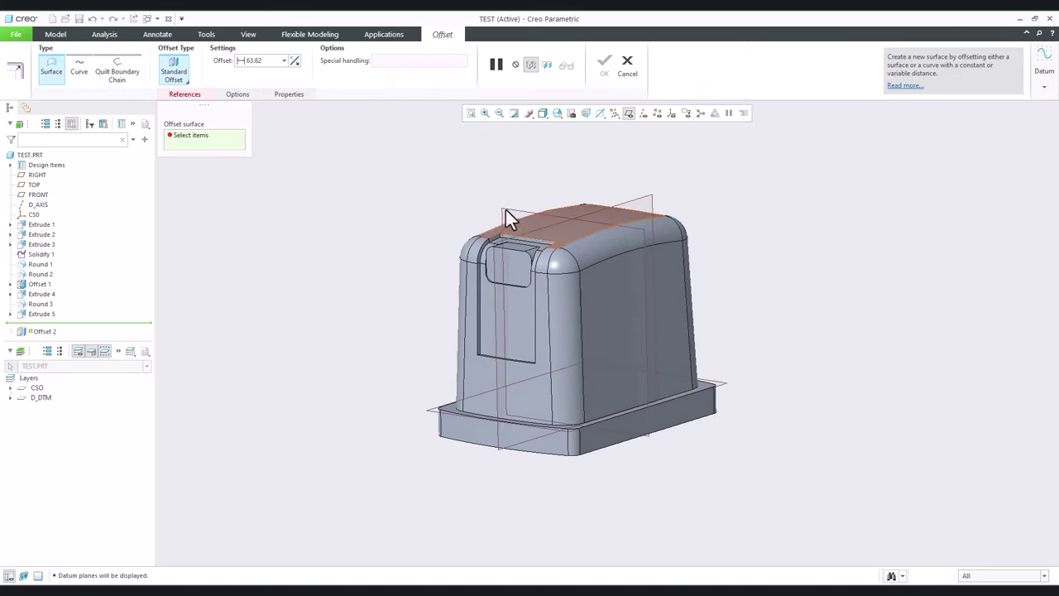
click(530, 396)
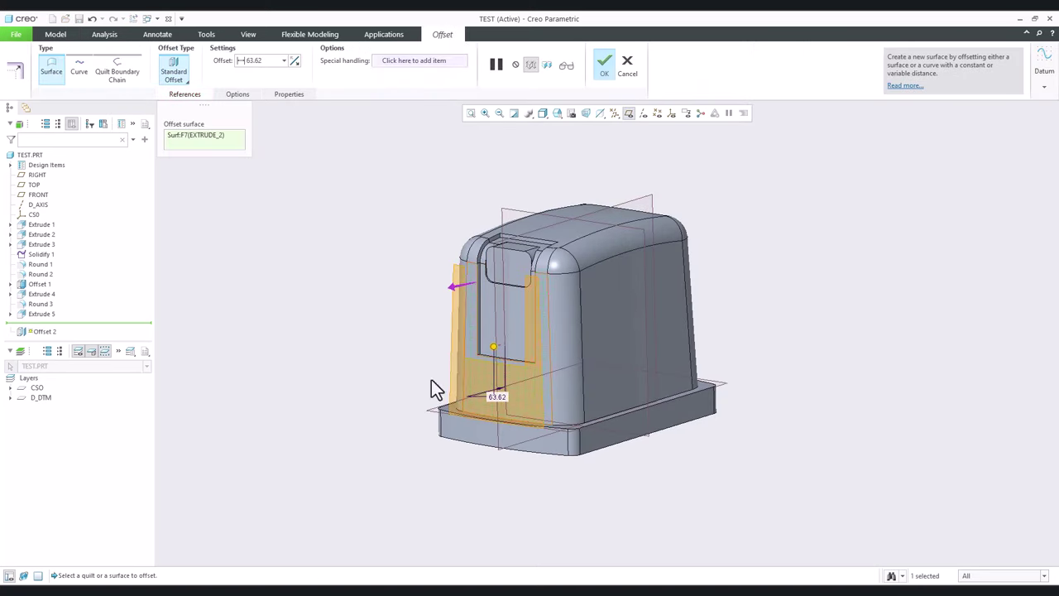
click(184, 77)
click(196, 117)
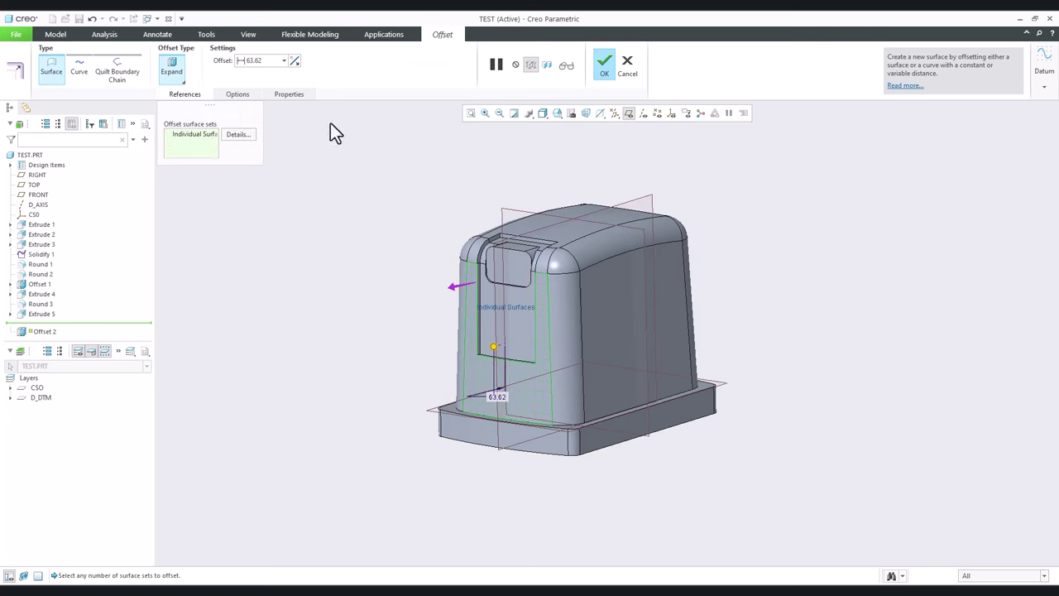
click(236, 93)
click(257, 209)
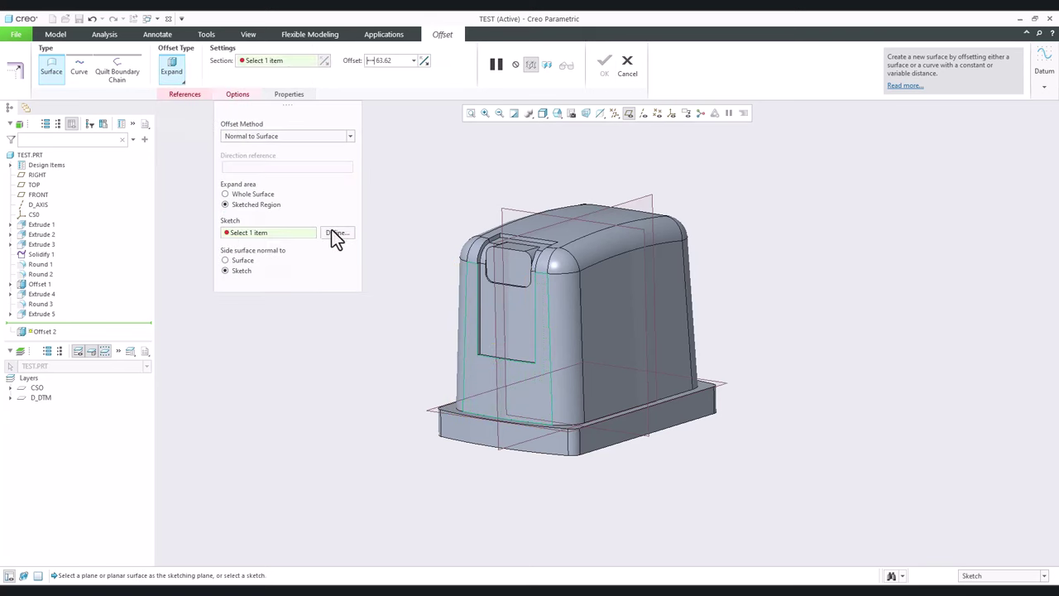
Place the region sketch on the RIGHT plane and flip its view direction to face the recessed panel.
click(333, 236)
click(515, 211)
middle_click(767, 294)
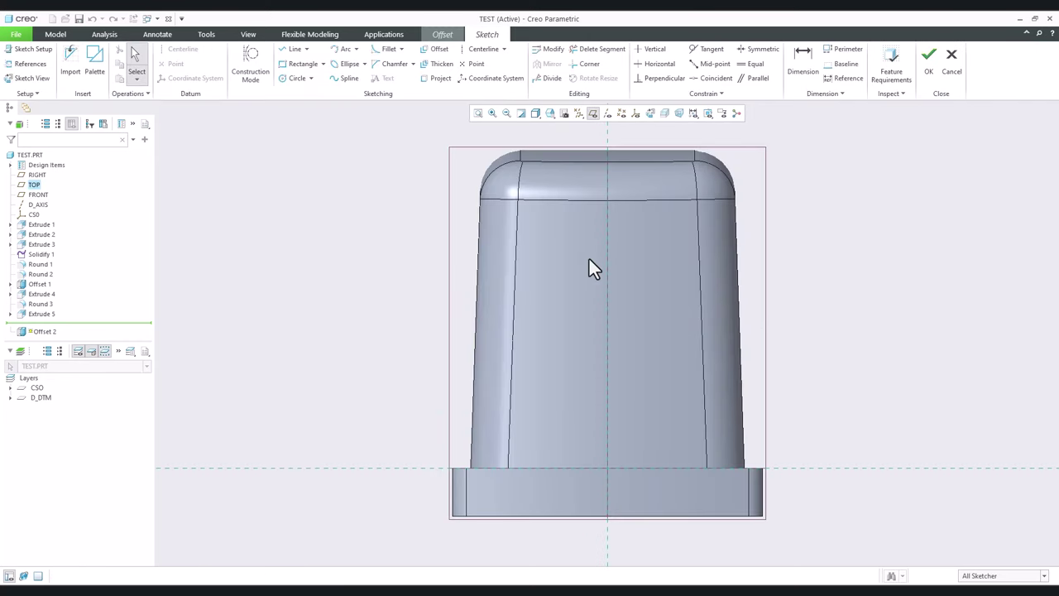
click(31, 50)
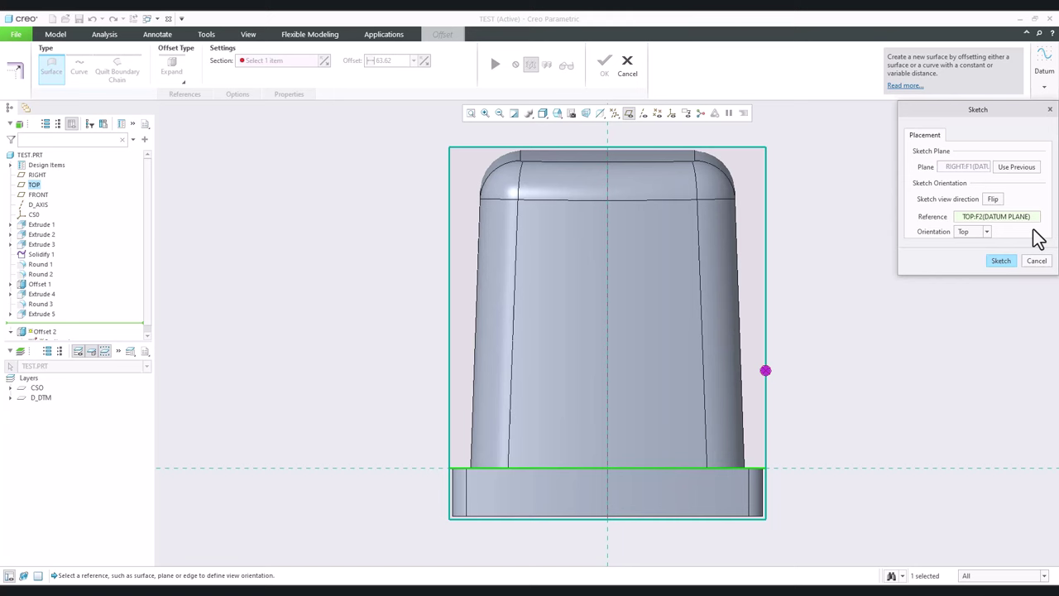
click(995, 198)
click(1000, 260)
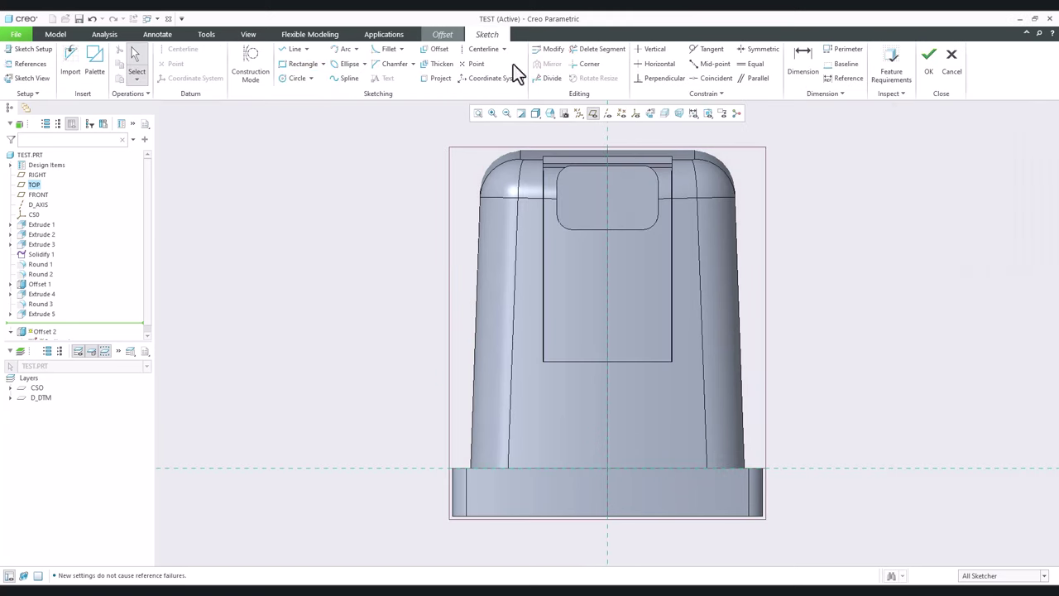
Sketch a vertical centerline and a rectangle symmetric about it, resting on the top edge of the base, and finish the sketch.
click(488, 52)
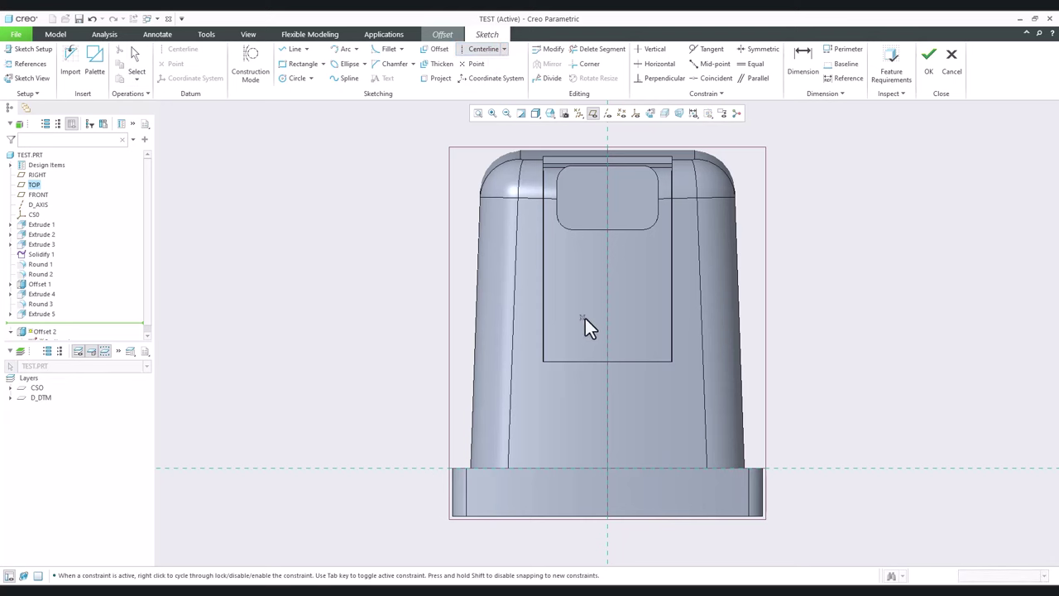
click(610, 402)
click(303, 64)
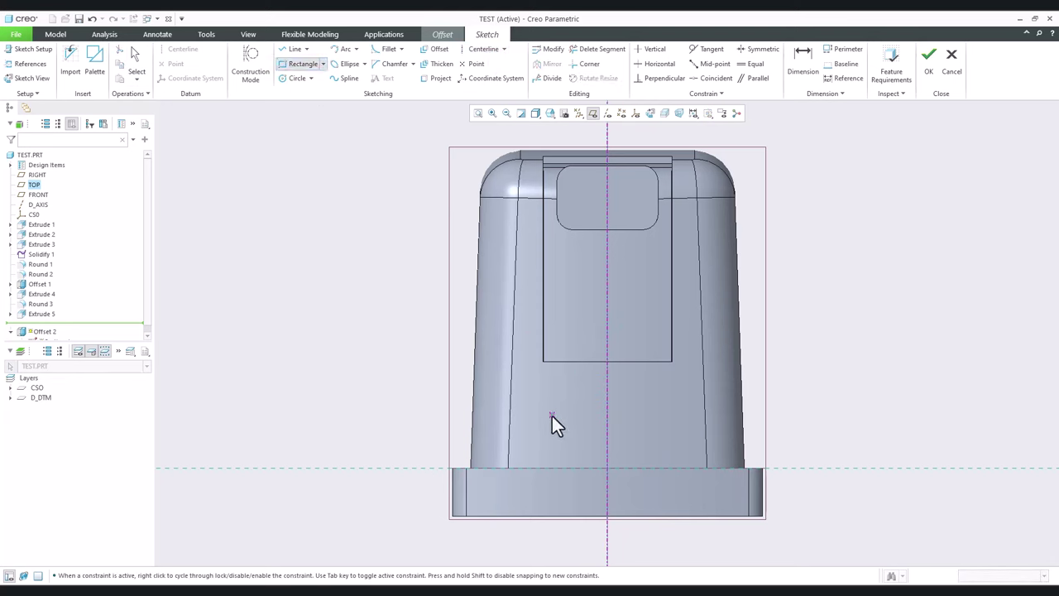
click(574, 431)
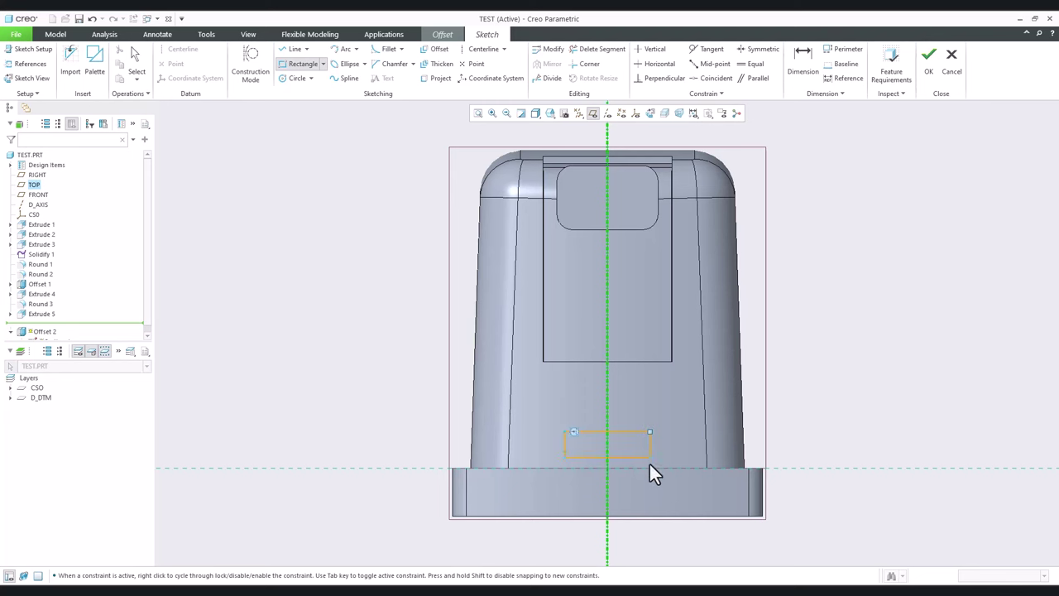
click(645, 466)
middle_click(670, 443)
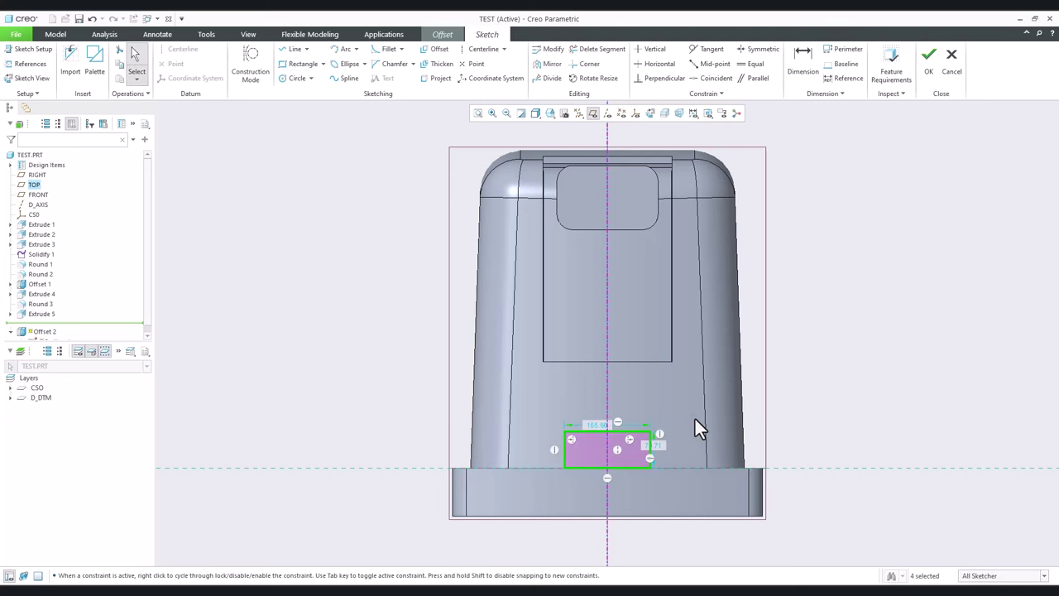
click(928, 60)
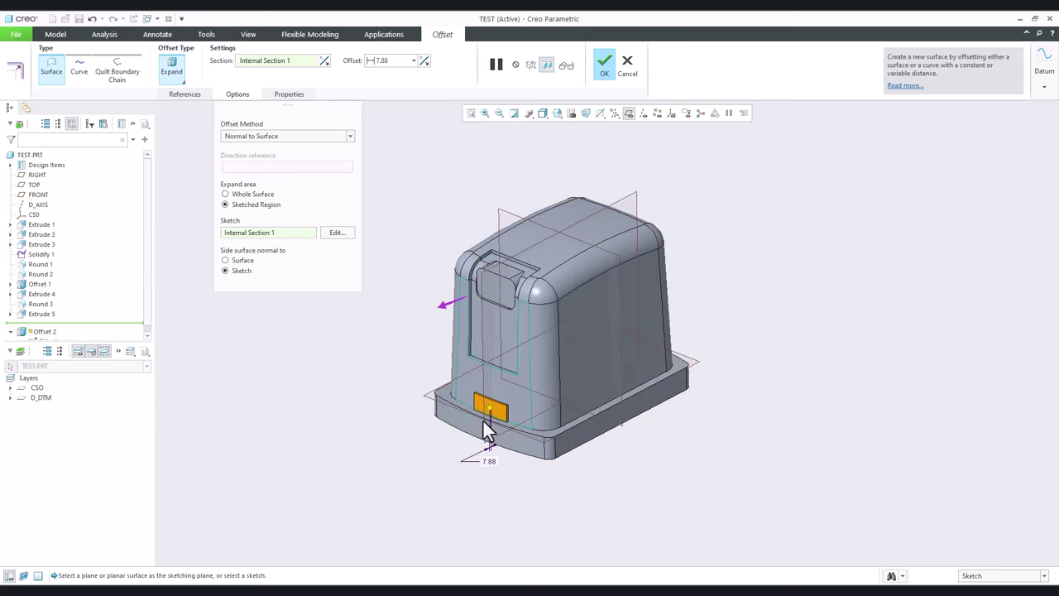
Set the outward offset of the rectangular region above the base to about 13.60.
scroll(485, 426, up, 5)
scroll(496, 399, down, 2)
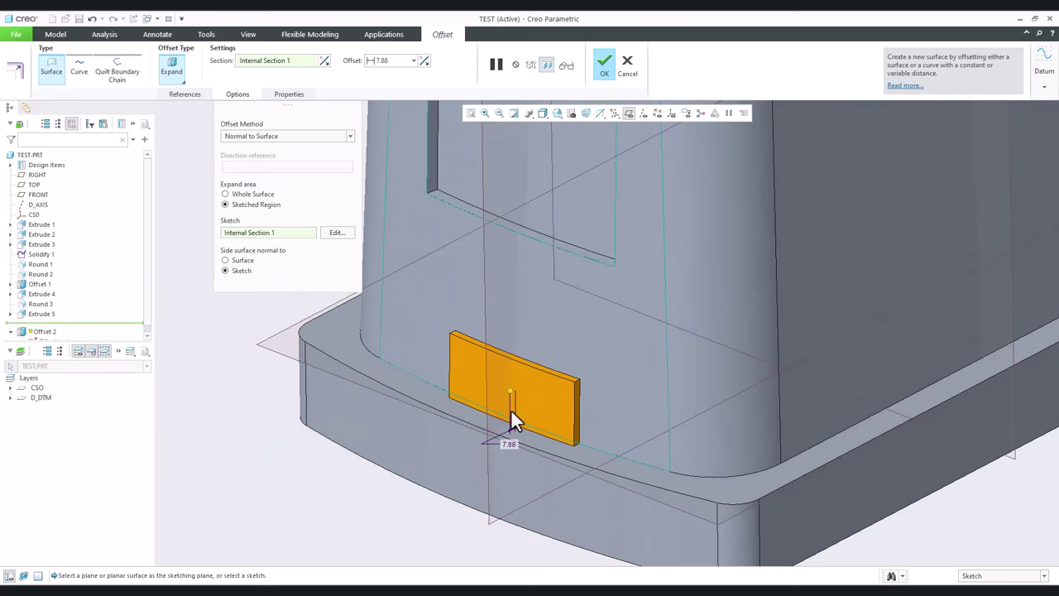
drag(510, 393, 506, 390)
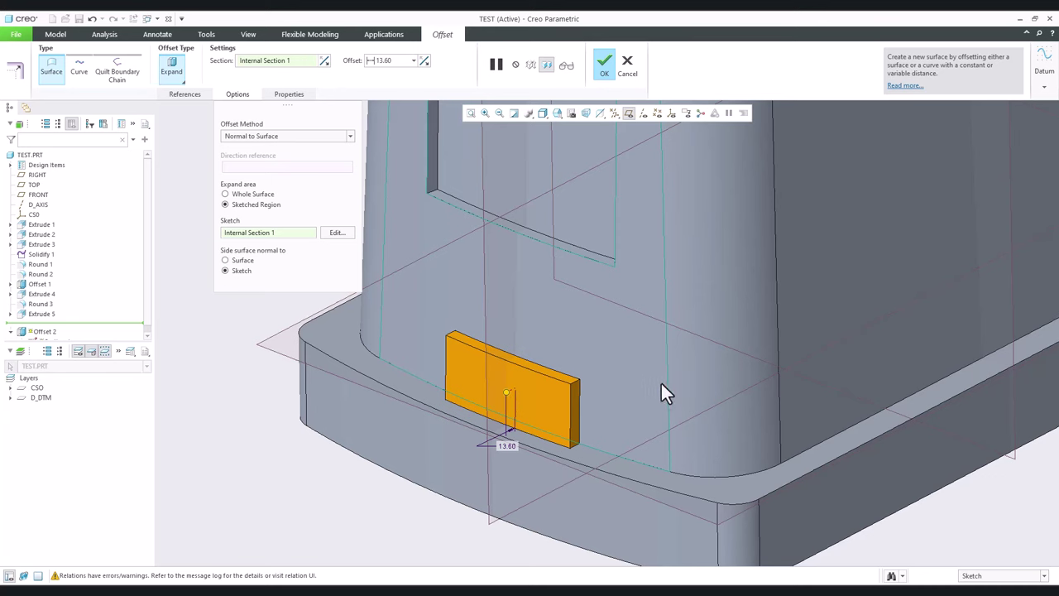
scroll(661, 385, down, 2)
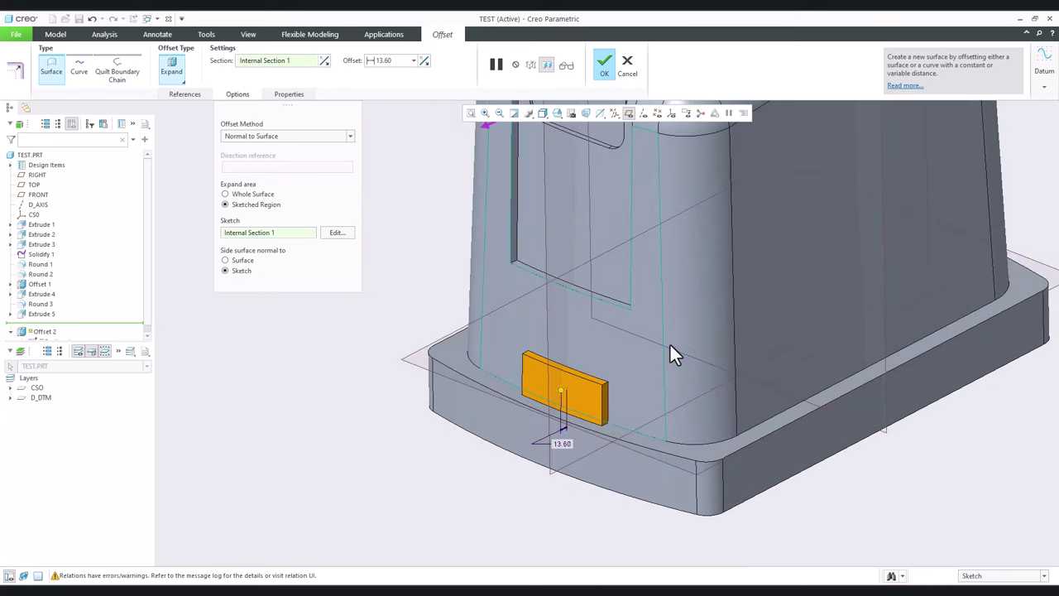
Make the side surfaces of the lower pad's Expand offset normal to the surface and complete the feature.
scroll(672, 354, down, 3)
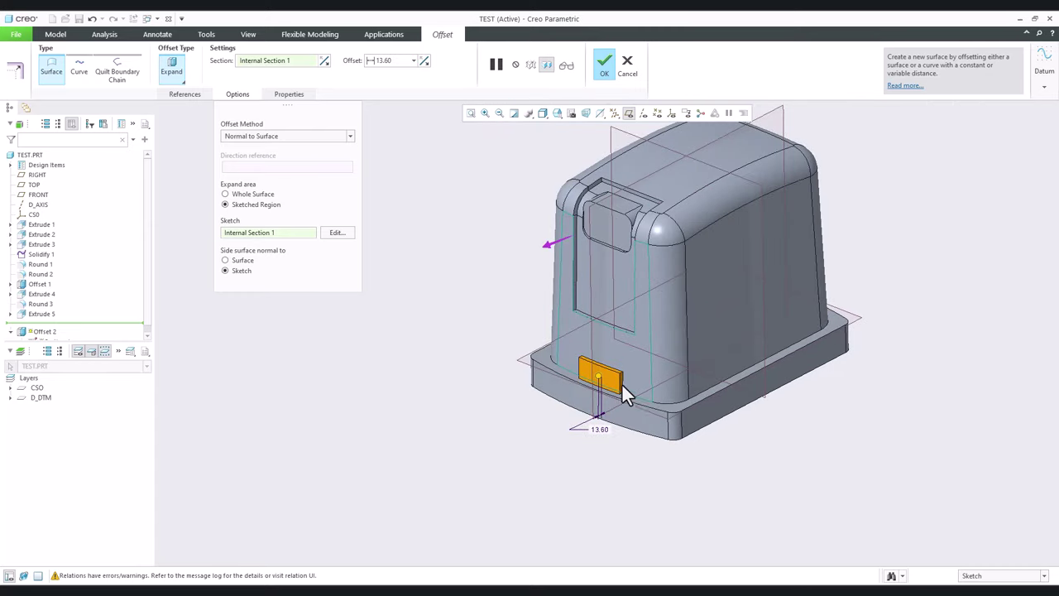
scroll(621, 383, up, 5)
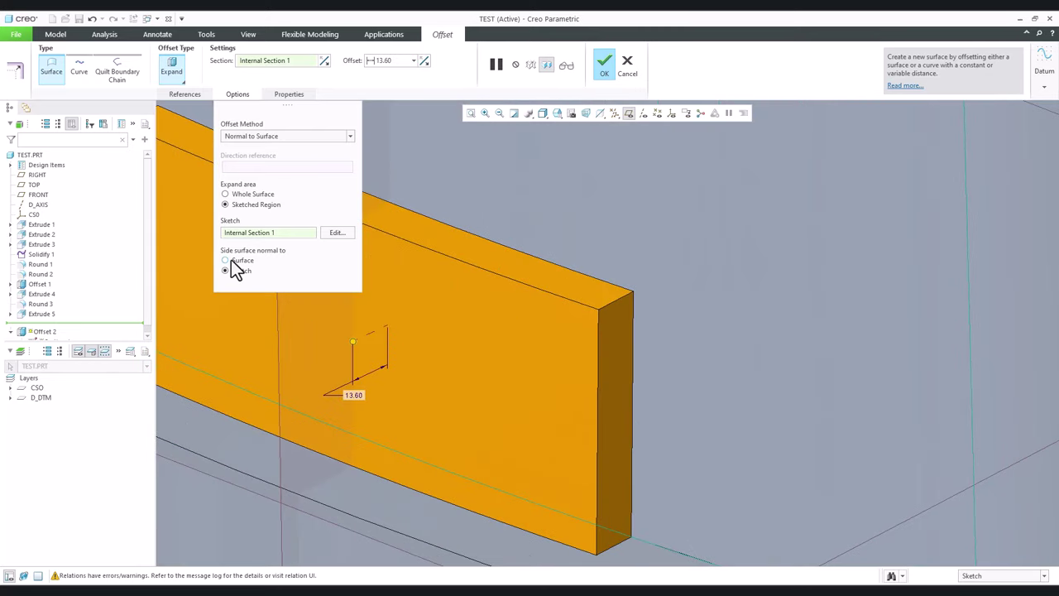
click(232, 260)
scroll(633, 380, down, 3)
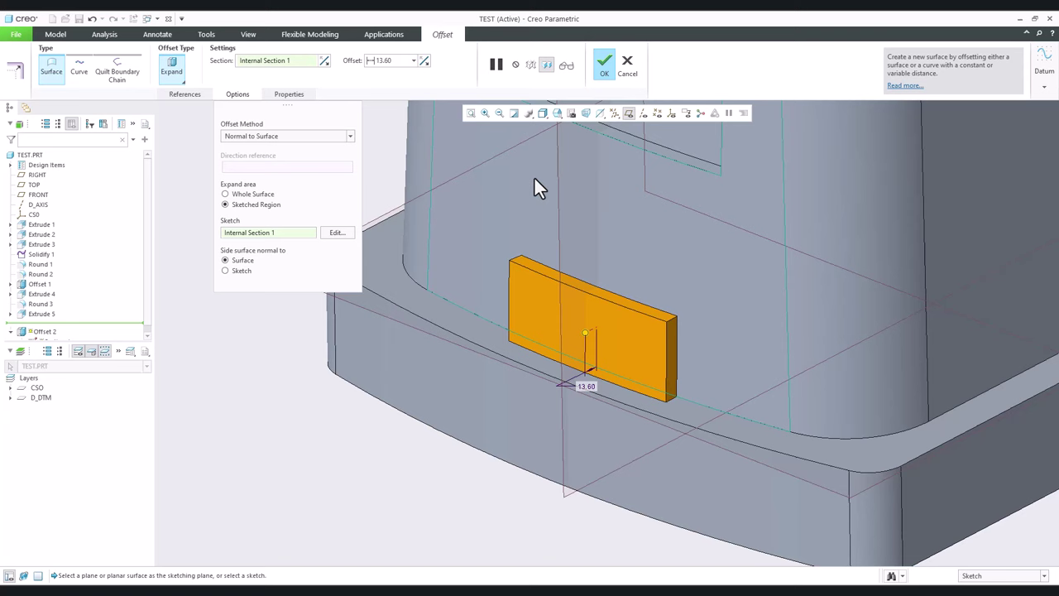
click(603, 66)
click(333, 426)
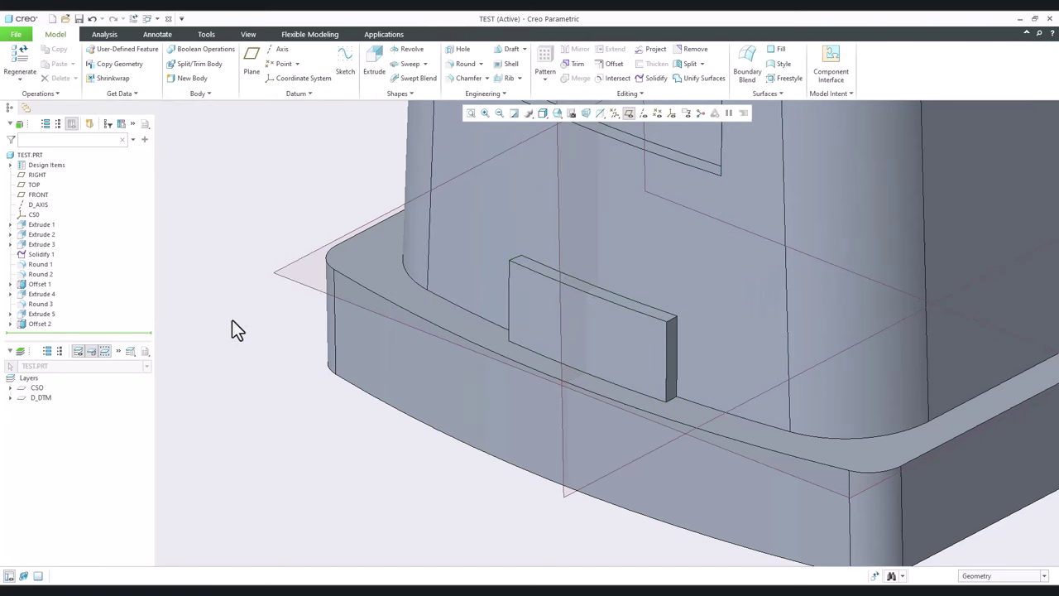
Round the lower pad's two upper corner edges with a 15.50 radius.
click(461, 65)
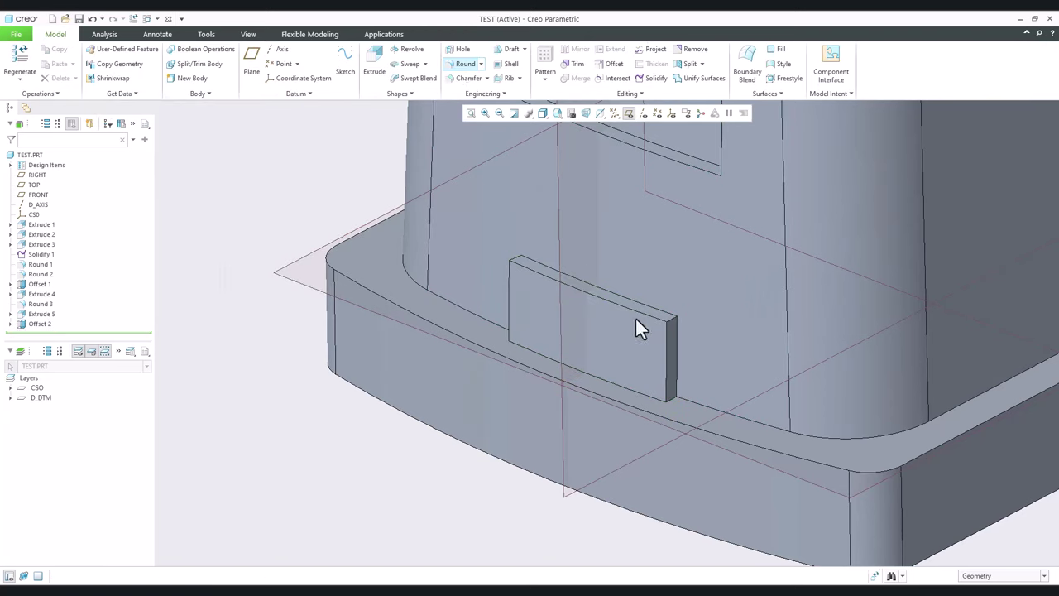
scroll(664, 327, up, 5)
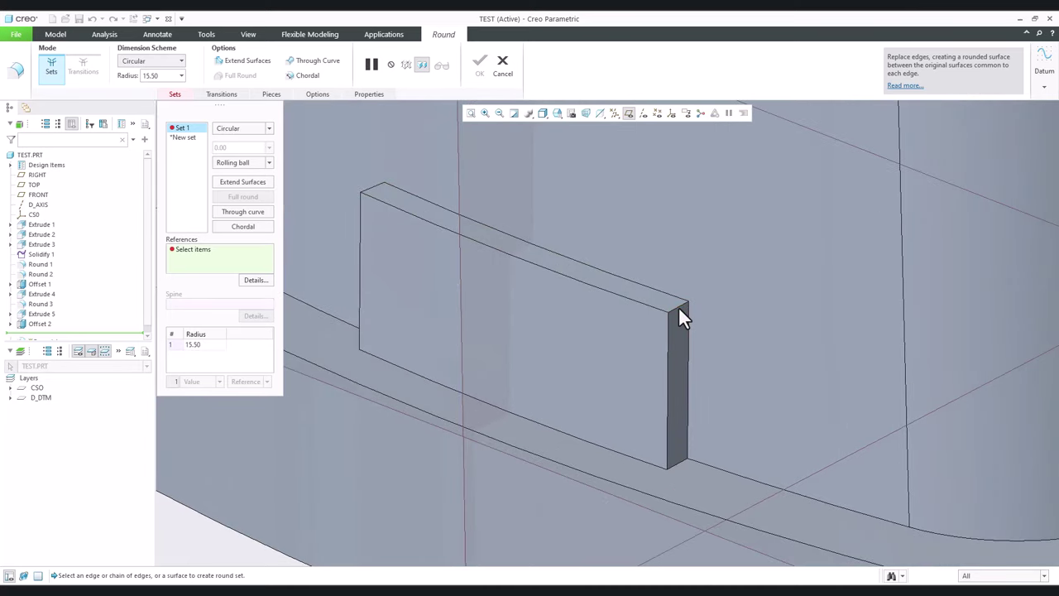
click(679, 306)
click(368, 190)
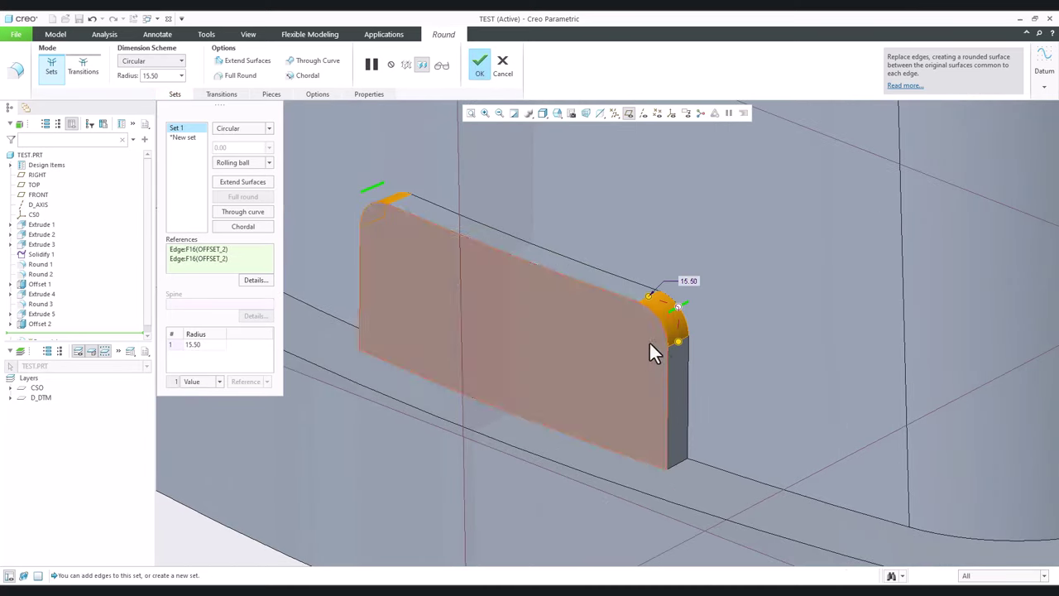
scroll(590, 334, down, 5)
middle_click(590, 334)
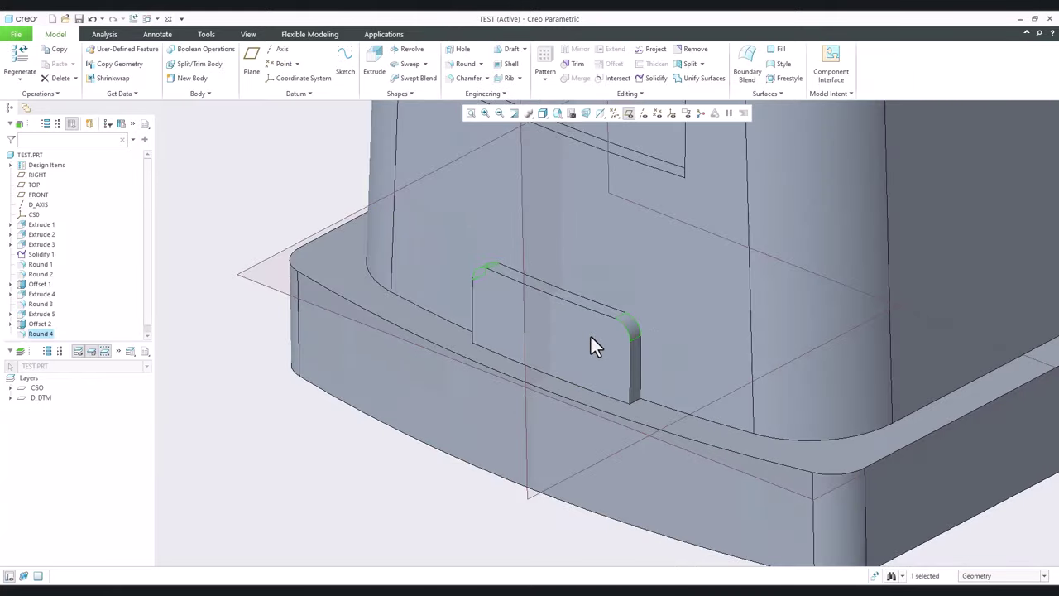
scroll(590, 334, up, 2)
click(430, 431)
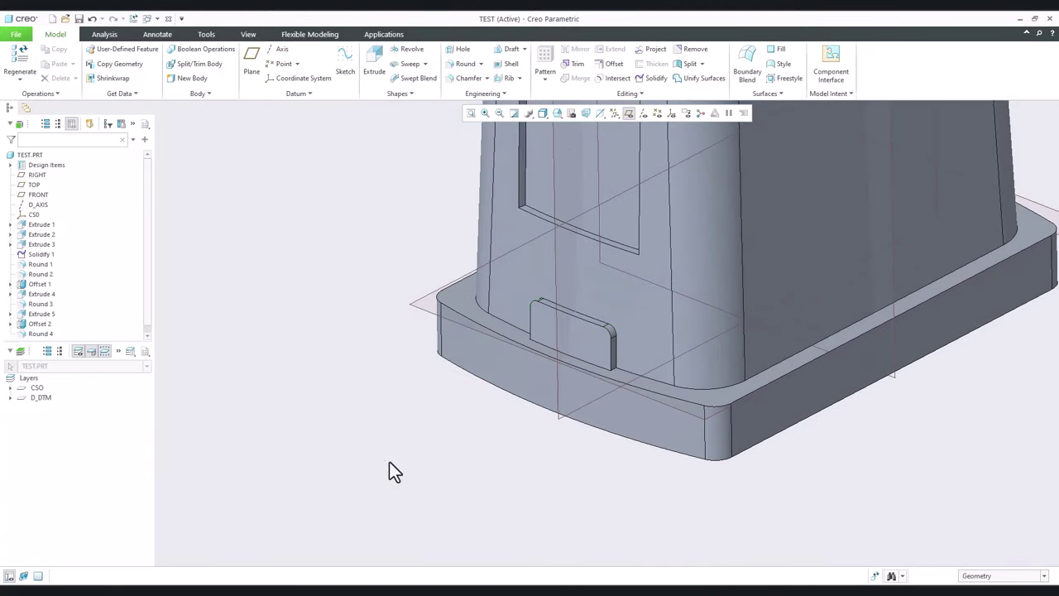
Review the whole tank model, switch to the reference photos in the image viewer and examine the outlined ribbed band in 5.jfif.
scroll(394, 477, down, 5)
scroll(468, 445, up, 3)
middle_drag(475, 436, 368, 451)
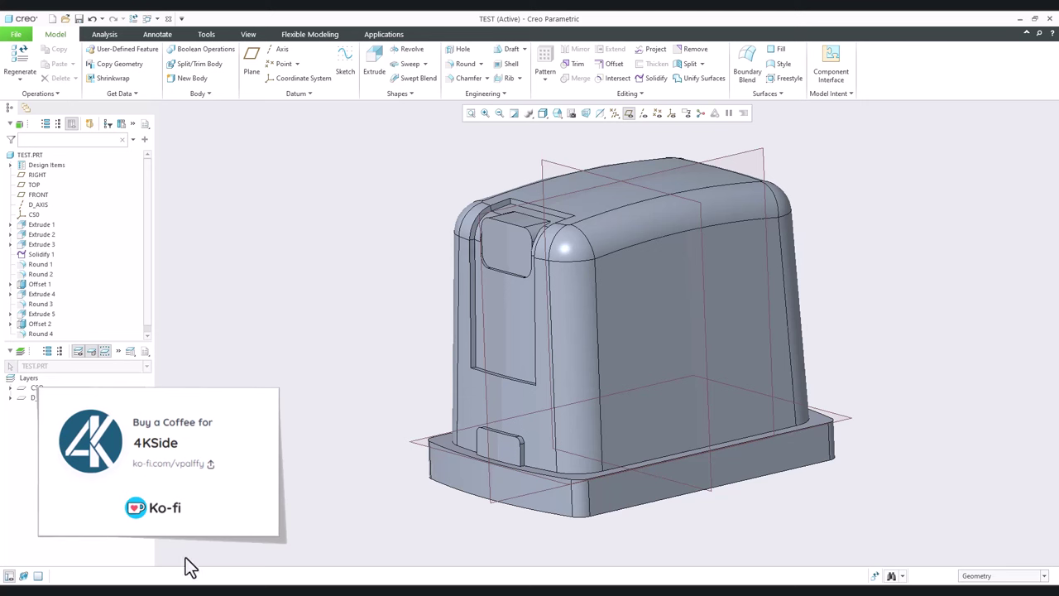
key(alt+Tab)
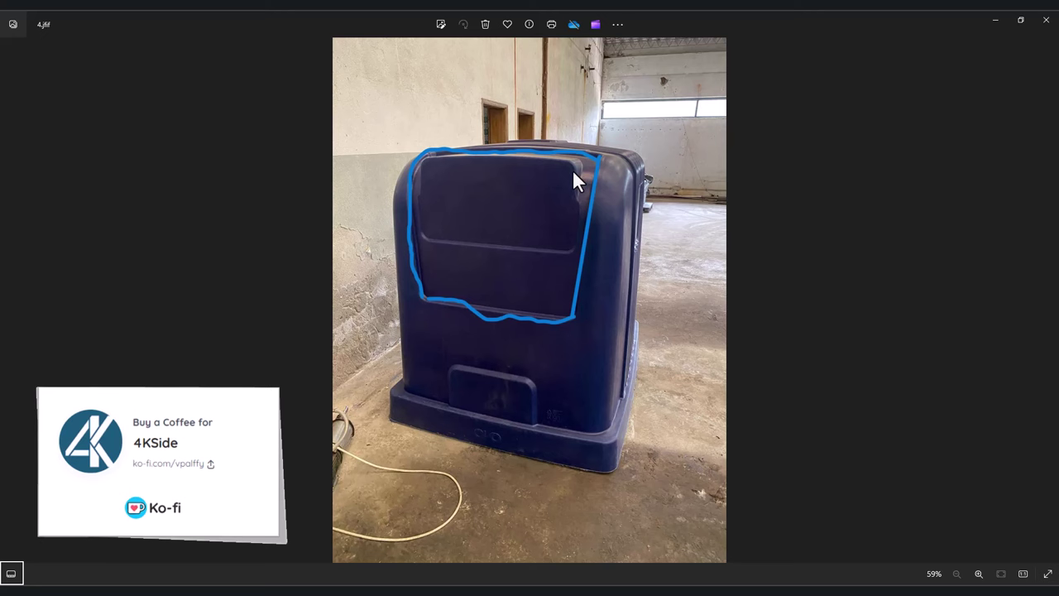
key(Right)
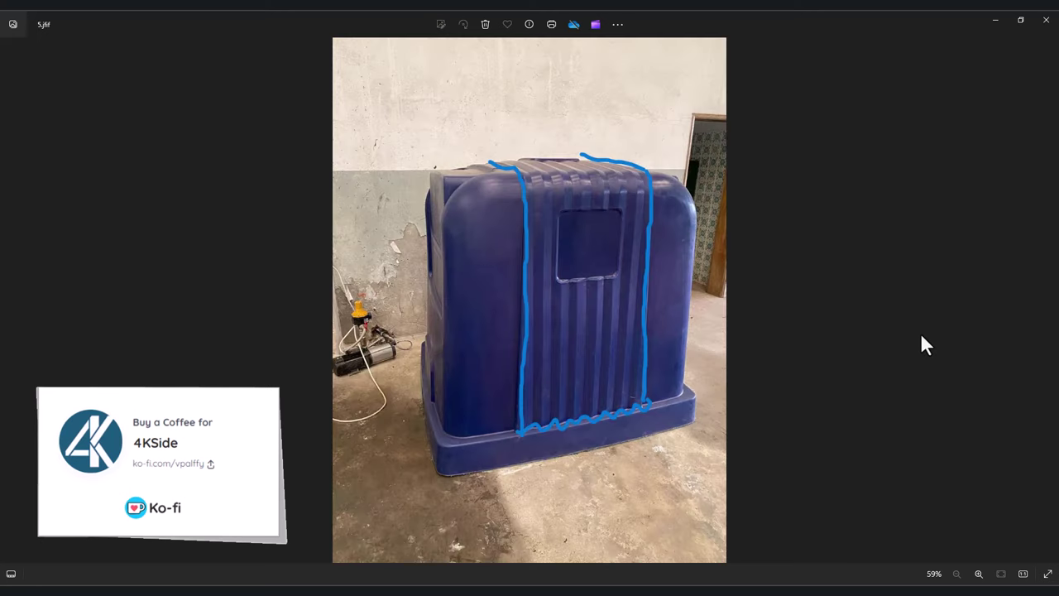